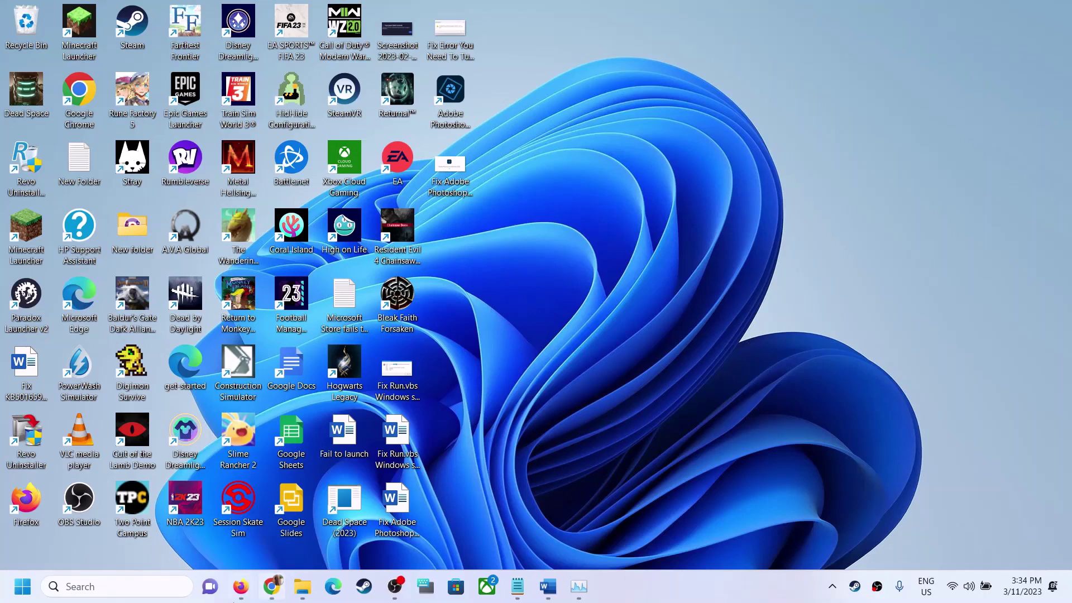
# Search Windows for "photos" and launch the Photos app
pyautogui.click(164, 588)
pyautogui.write('p')
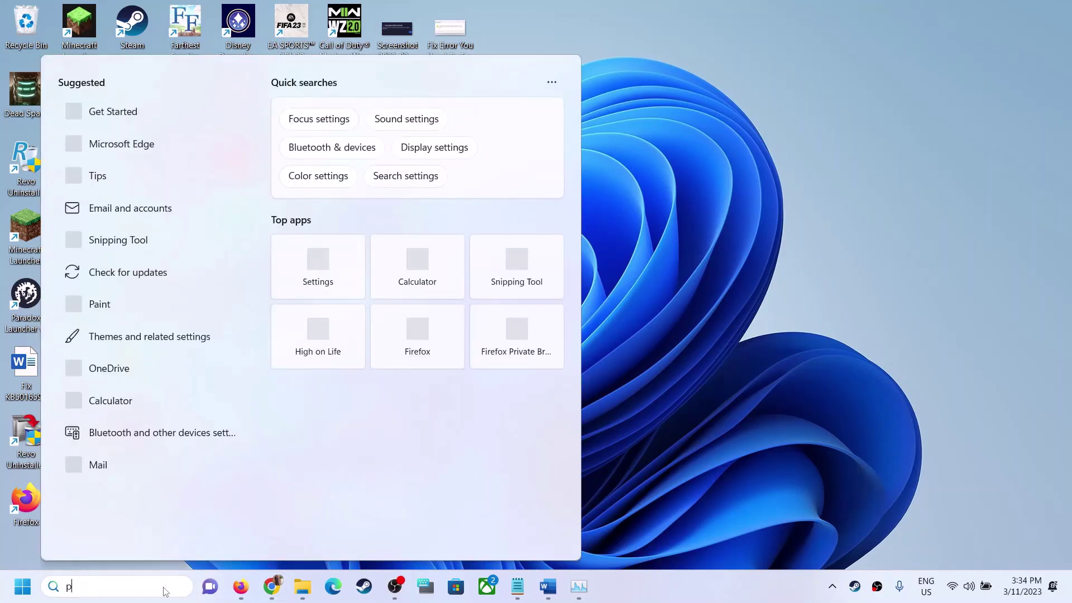
pyautogui.write('hotos')
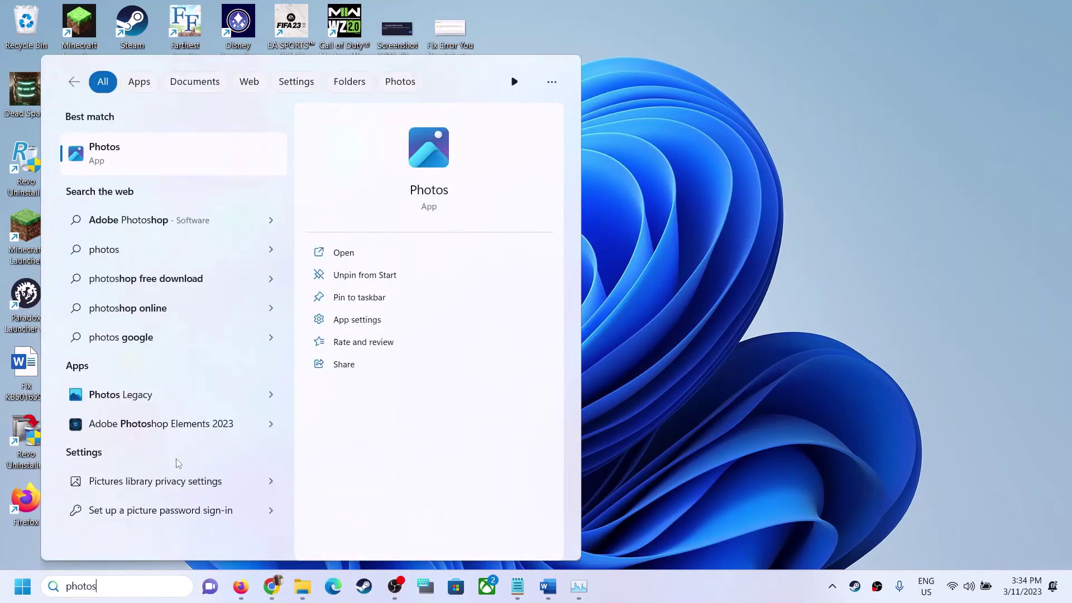
pyautogui.click(159, 156)
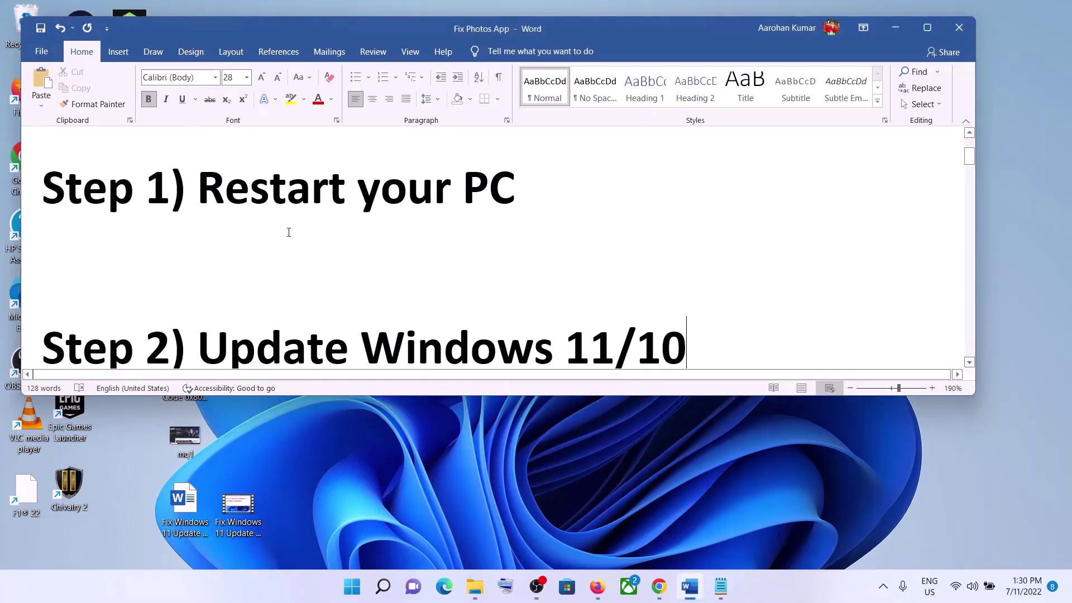
# Highlight "Restart your" under Step 1 of the Word notes and view the PC's Restart power option without choosing it
pyautogui.moveTo(218, 189); pyautogui.dragTo(458, 223)
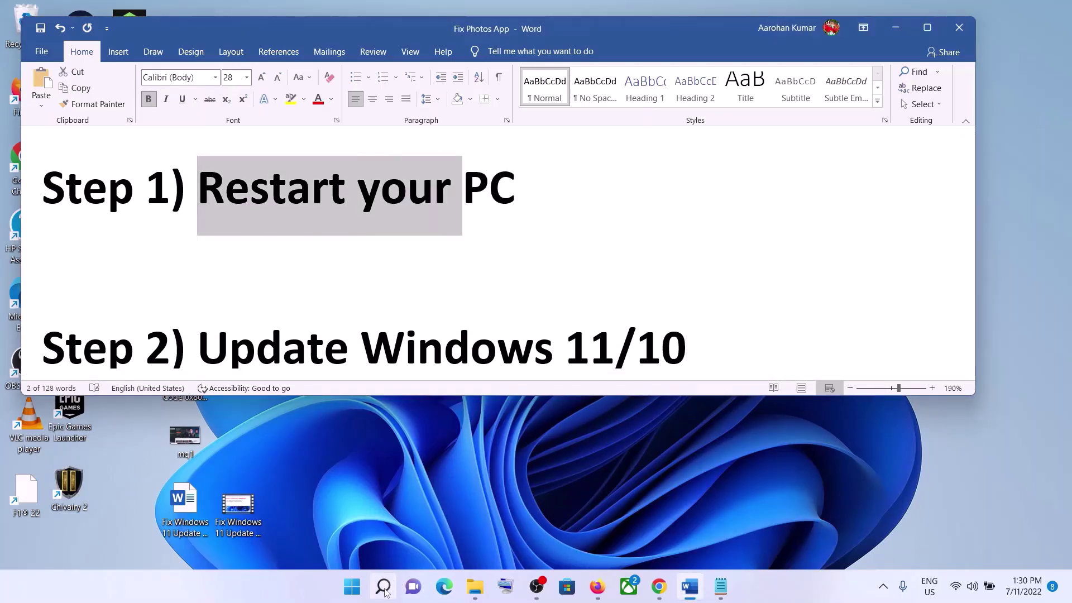
pyautogui.click(353, 588)
pyautogui.click(709, 539)
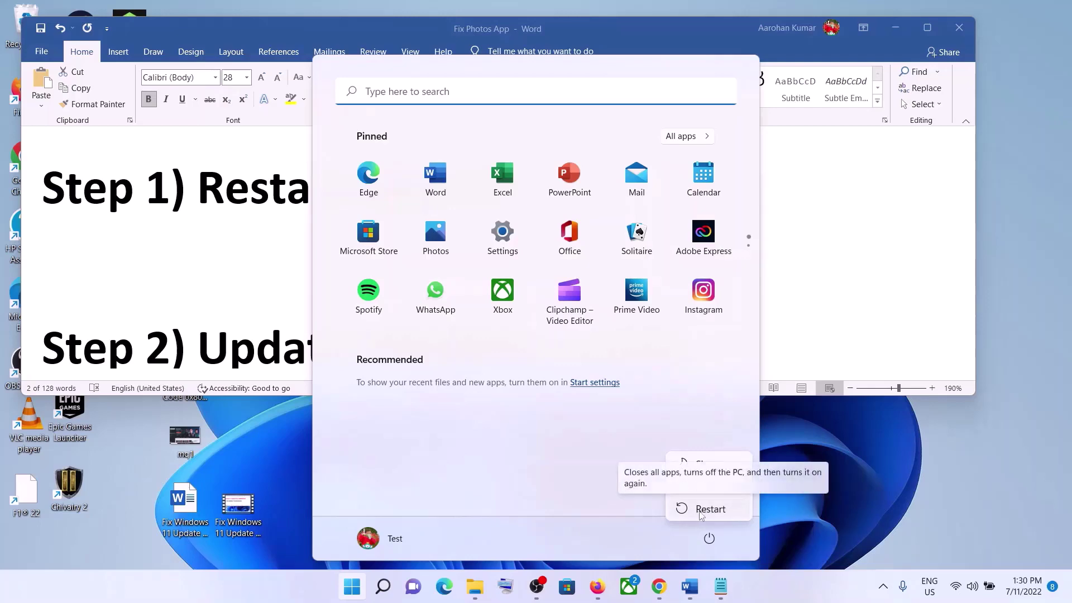
pyautogui.press('Escape')
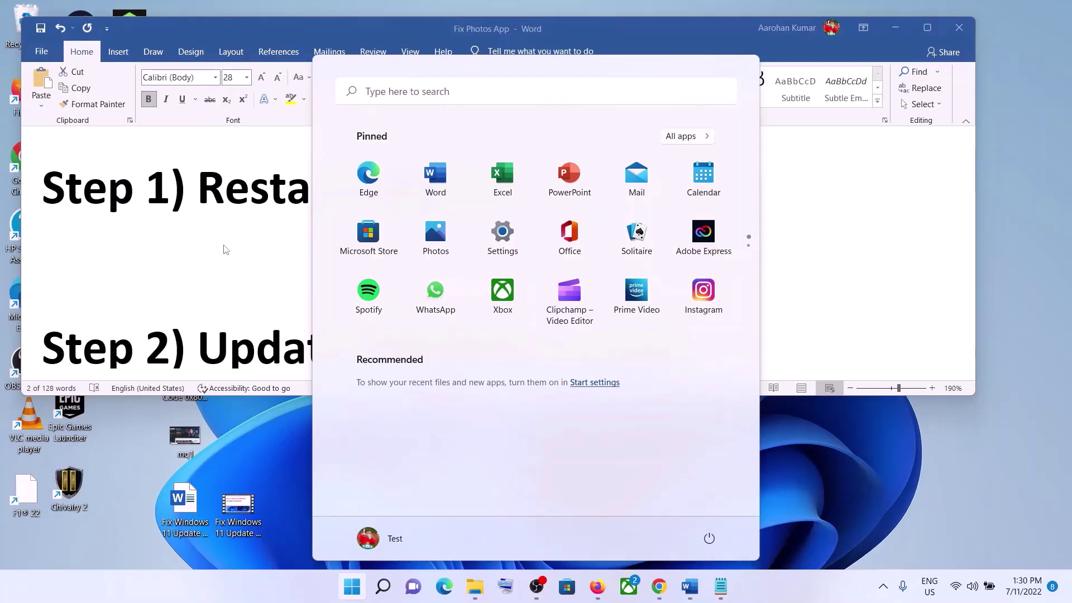
pyautogui.click(232, 253)
# Highlight the Step 2 text about updating Windows in the Word notes, and check for updates on the Windows Update page of Settings
pyautogui.scroll(-1, 279, 297)
pyautogui.moveTo(280, 296); pyautogui.dragTo(762, 283)
pyautogui.click(352, 587)
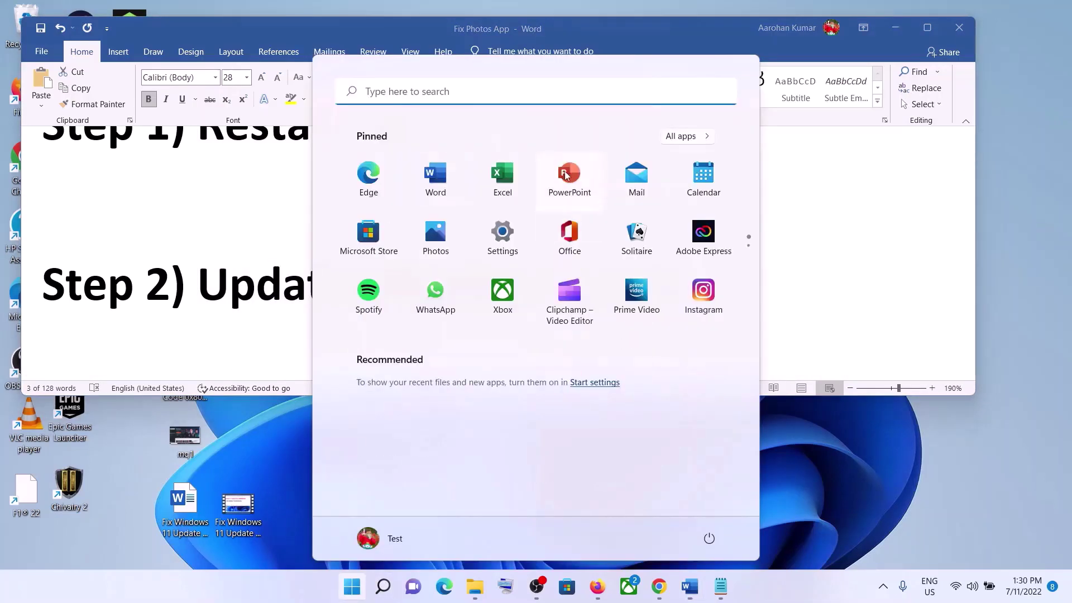
pyautogui.click(503, 246)
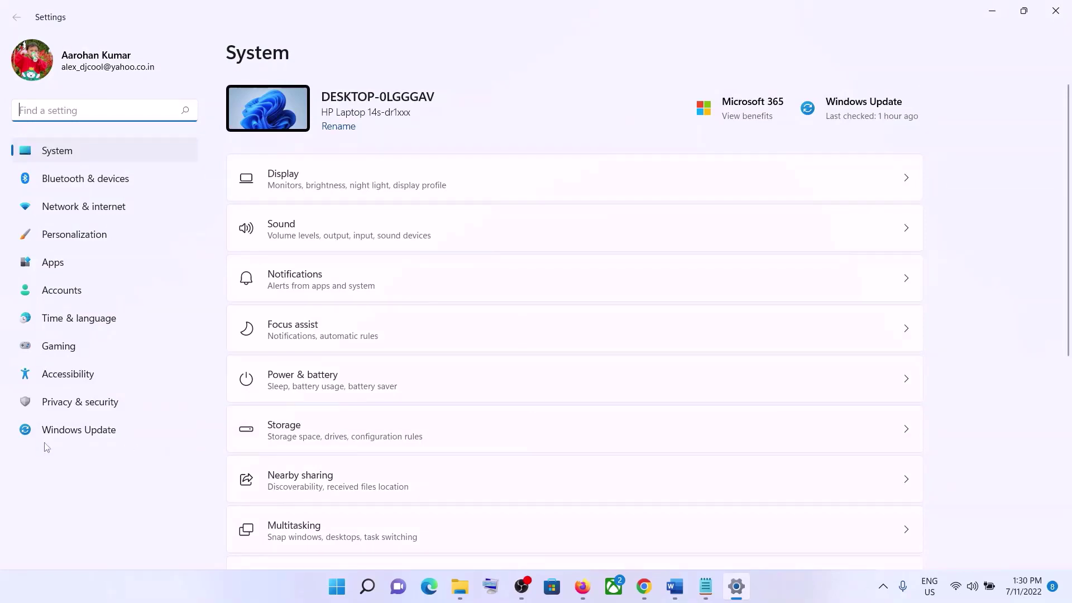
pyautogui.click(111, 436)
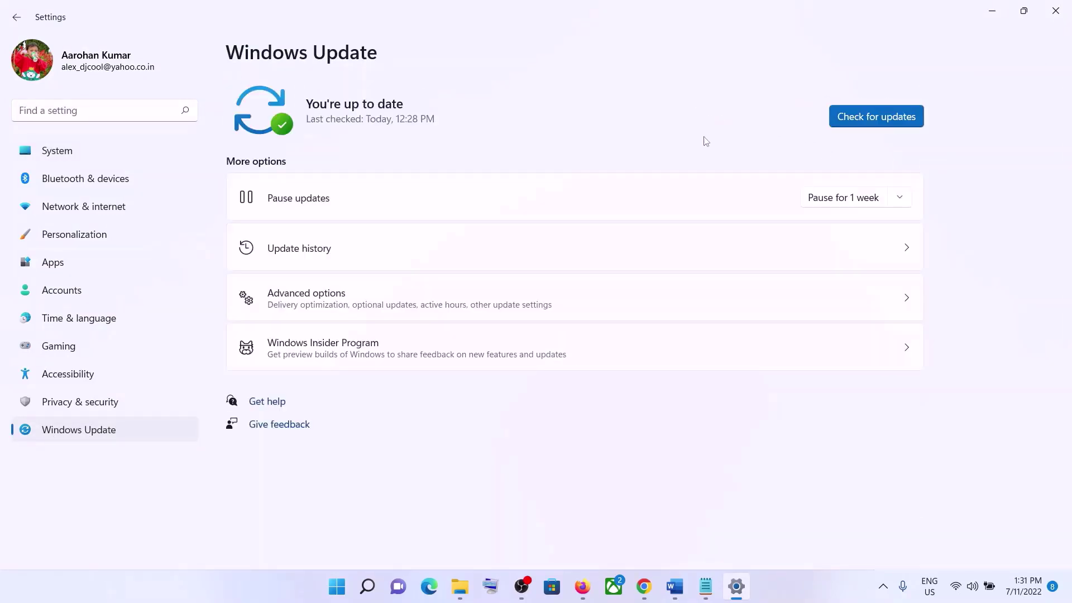
pyautogui.click(865, 120)
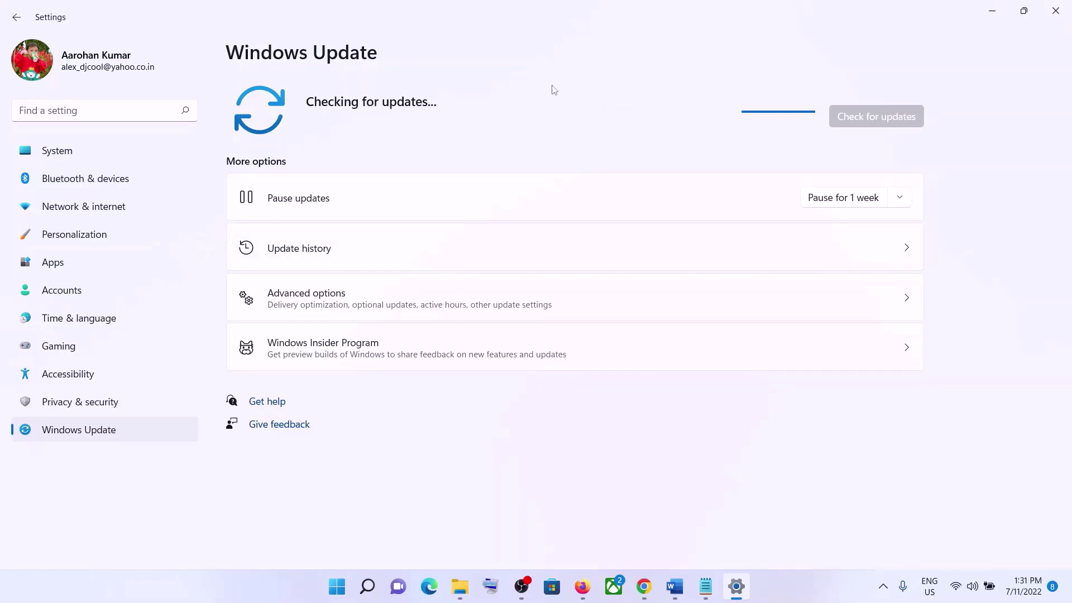
# View the PC's power options once more and dismiss them without restarting
pyautogui.click(337, 586)
pyautogui.click(709, 538)
pyautogui.click(929, 436)
pyautogui.click(916, 436)
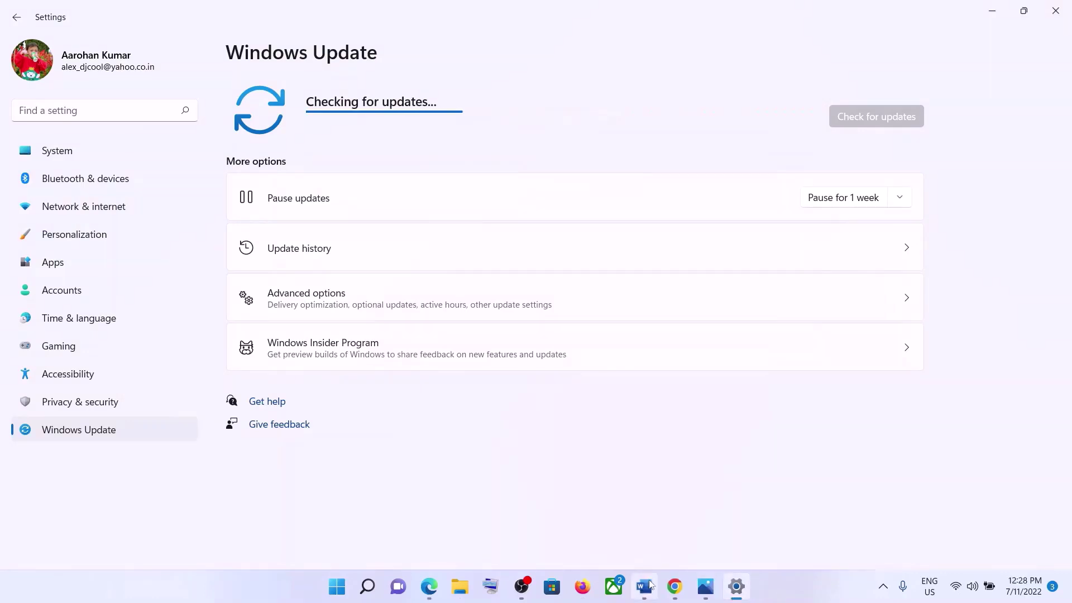
# Switch to the Word notes, highlight "Update Photos App" under Step 3, and minimize the document
pyautogui.click(650, 584)
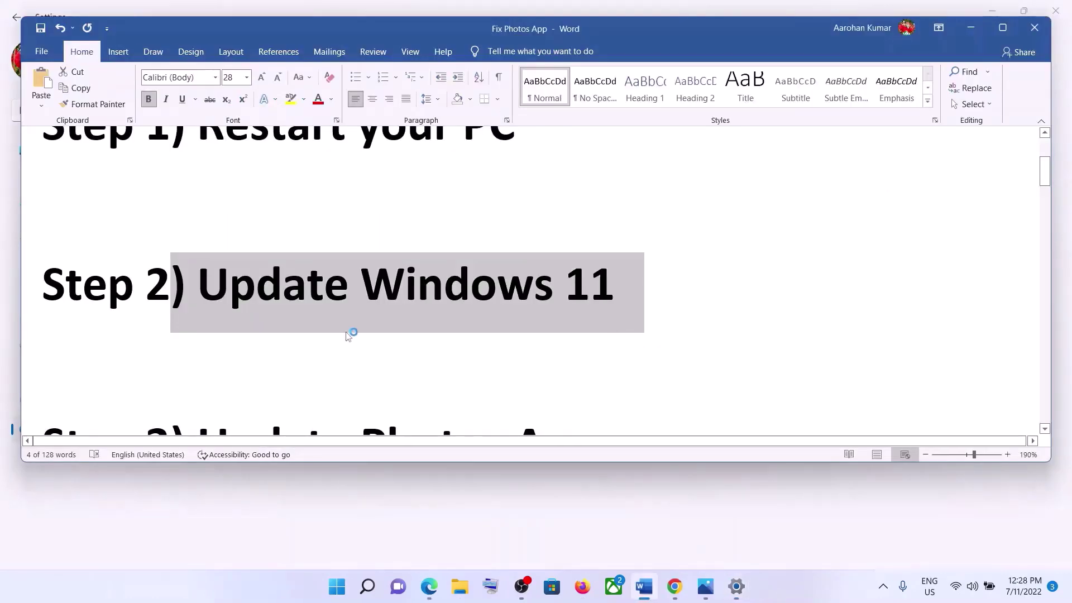
pyautogui.scroll(-2, 340, 341)
pyautogui.moveTo(340, 341); pyautogui.dragTo(674, 321)
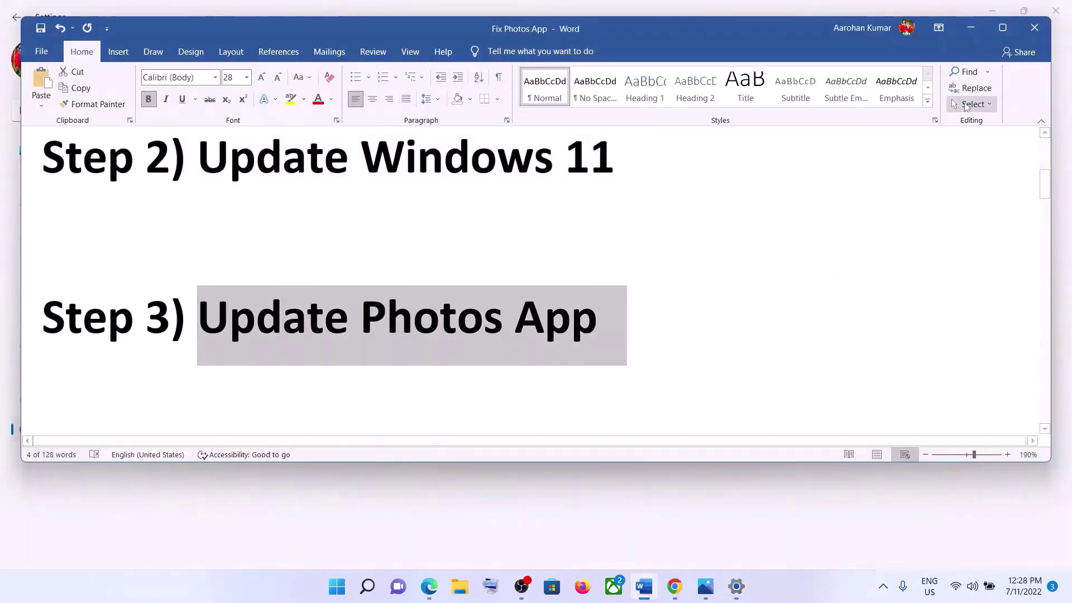
pyautogui.click(972, 28)
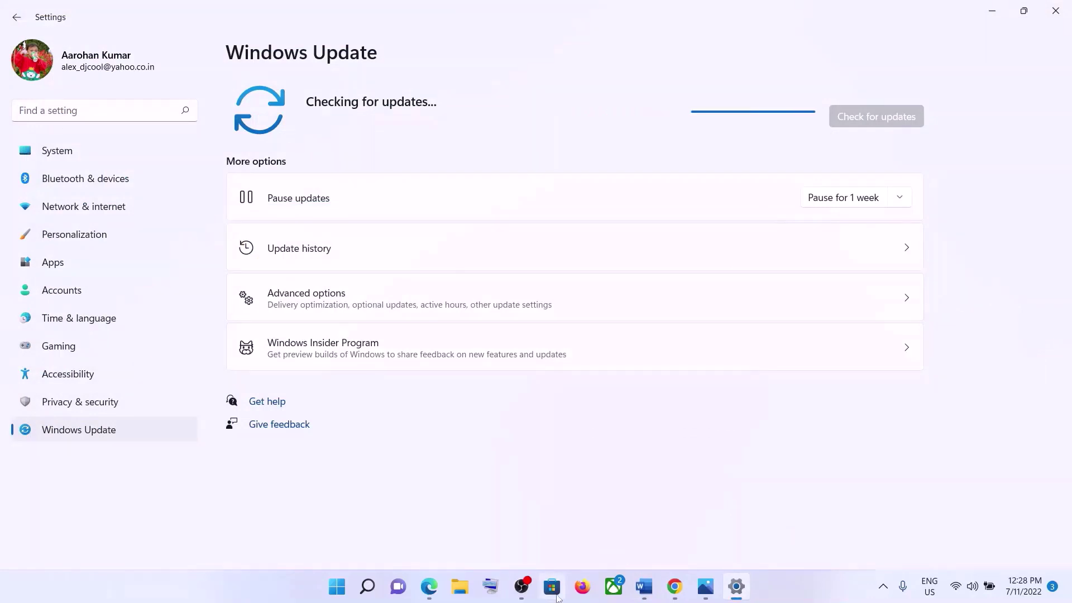
# Open the Microsoft Store's Library of updates and downloads, and minimize the store window
pyautogui.click(551, 586)
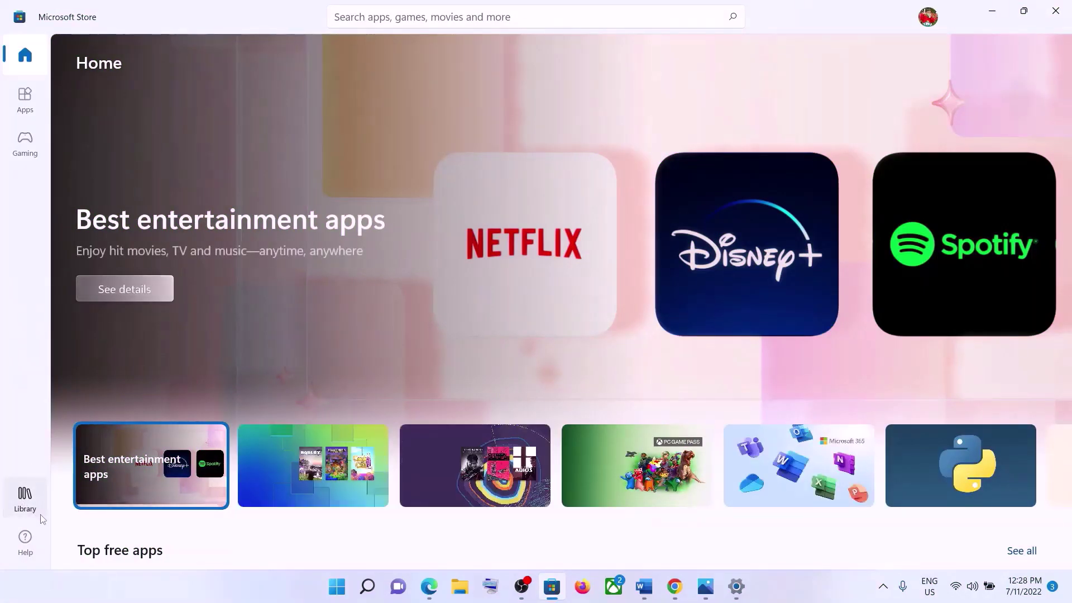
pyautogui.click(42, 520)
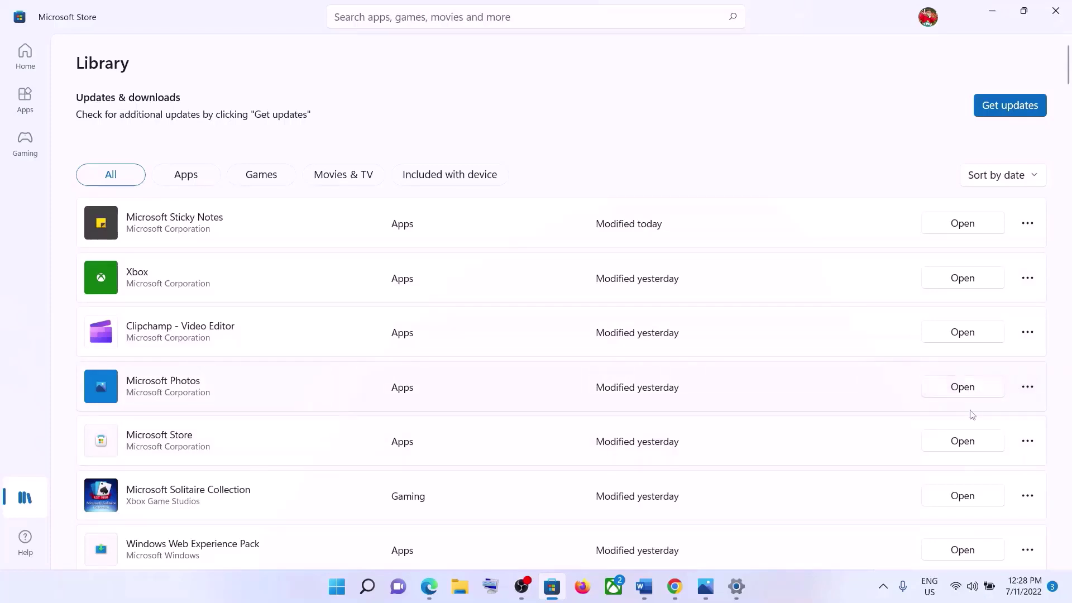
pyautogui.click(993, 11)
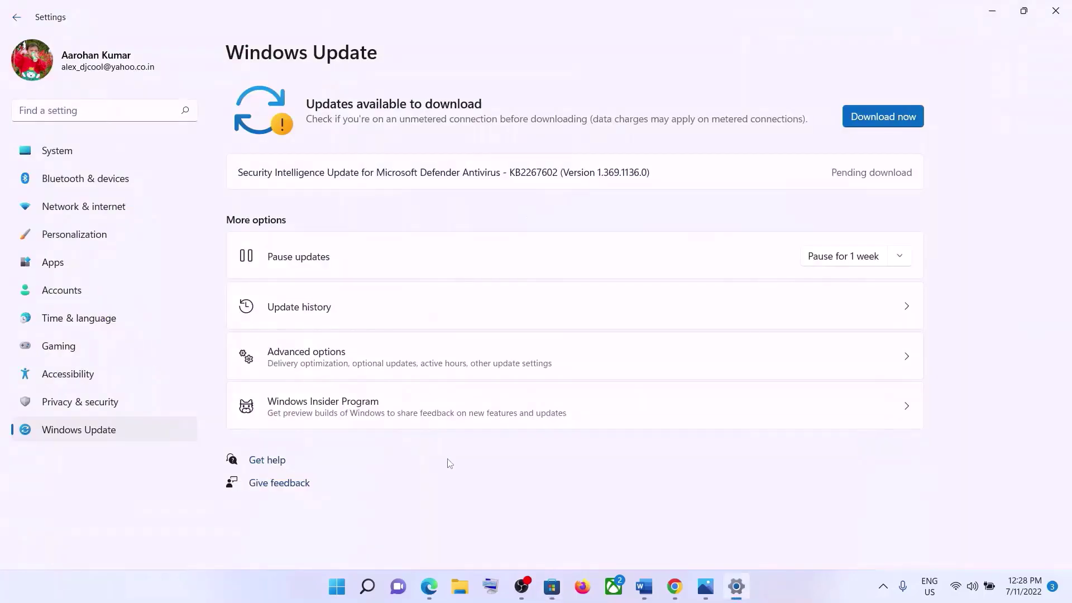
# Download the pending Microsoft Defender Antivirus security intelligence update KB2267602 and minimize Settings
pyautogui.click(868, 119)
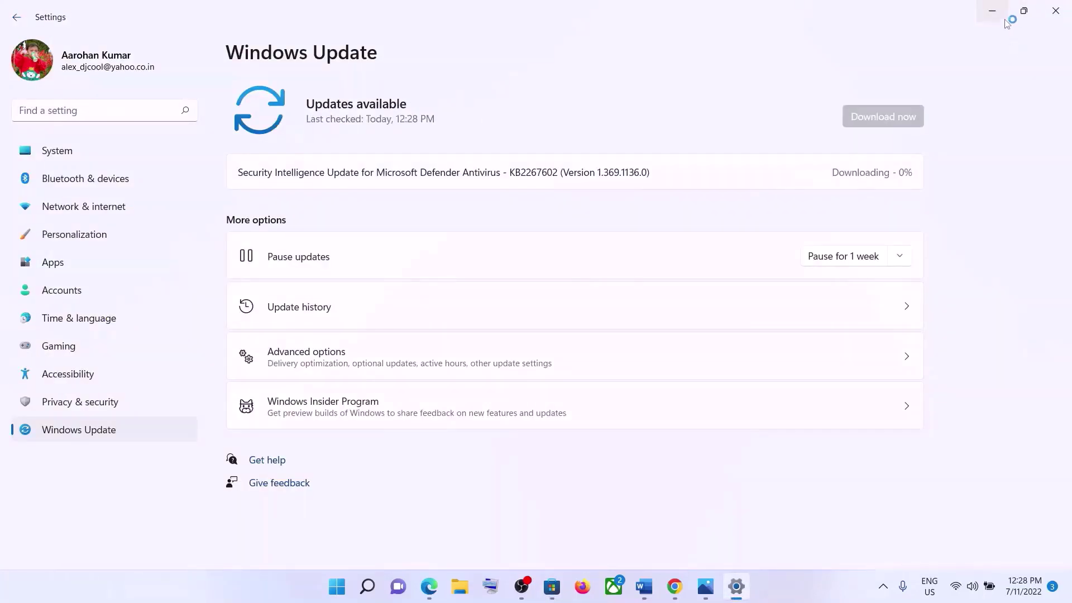
pyautogui.click(993, 11)
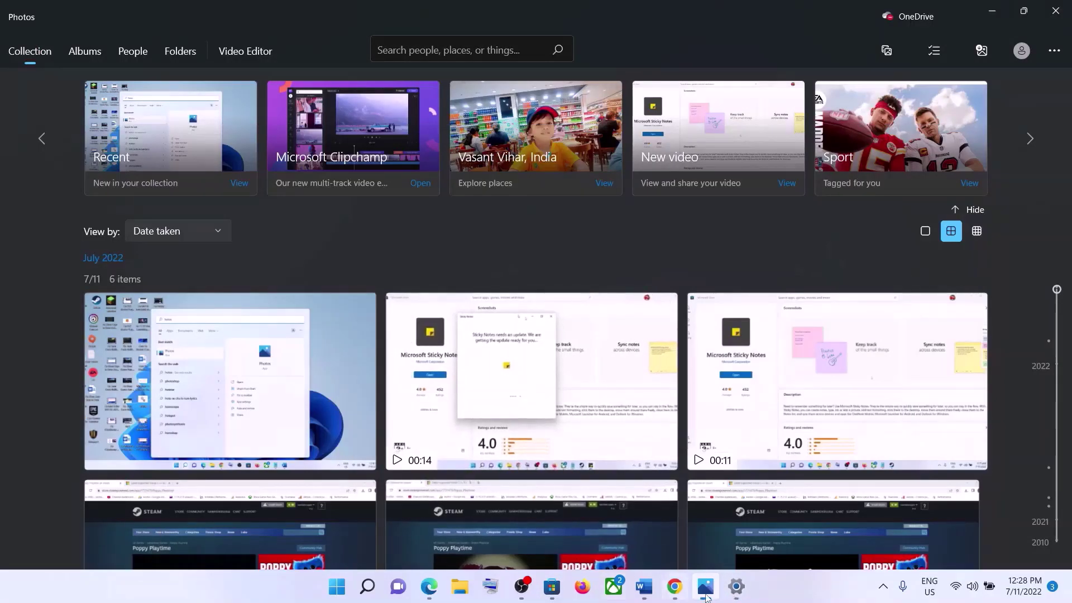
# Switch to the Word notes, highlight "Run Windows Apps Troubleshooter" under Step 4, and minimize the document
pyautogui.click(644, 586)
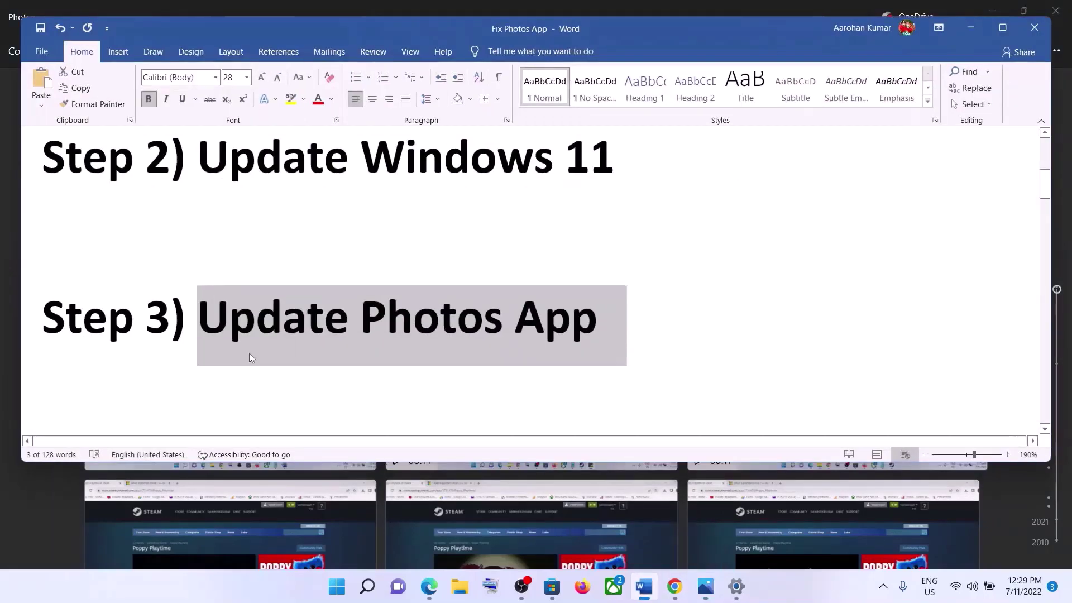
pyautogui.scroll(-3, 253, 355)
pyautogui.moveTo(221, 300); pyautogui.dragTo(944, 291)
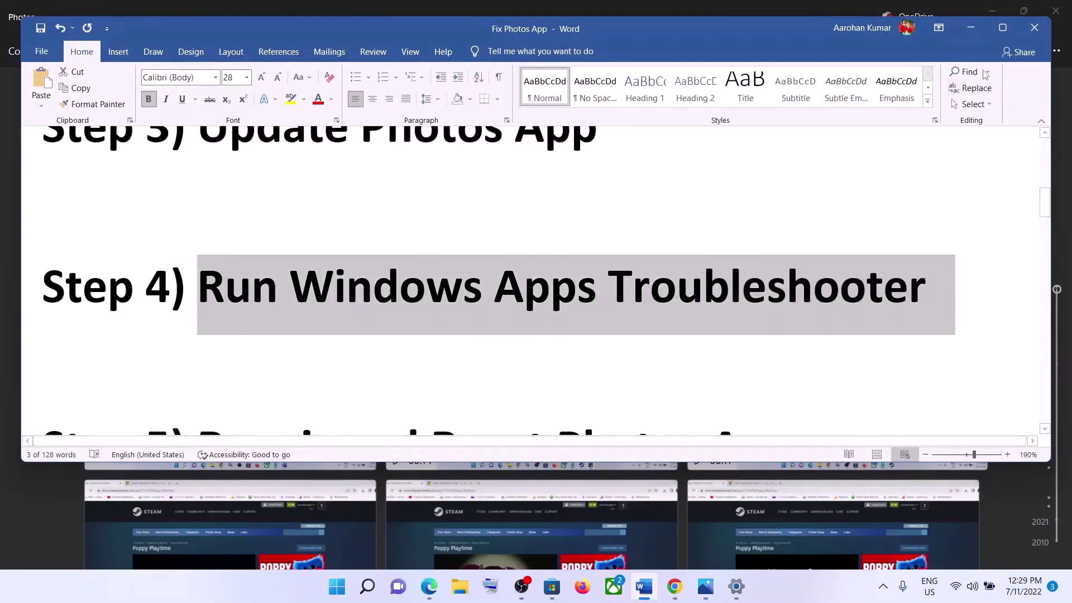
pyautogui.click(971, 27)
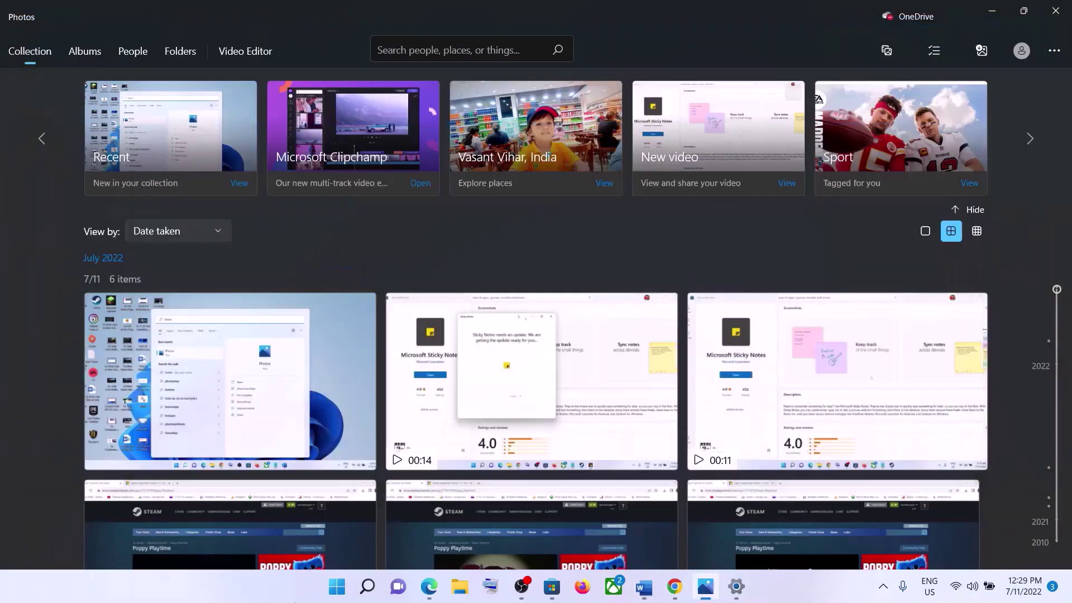
# Switch to Settings and run the Windows Store Apps troubleshooter from the System section's Other troubleshooters
pyautogui.click(336, 587)
pyautogui.click(505, 237)
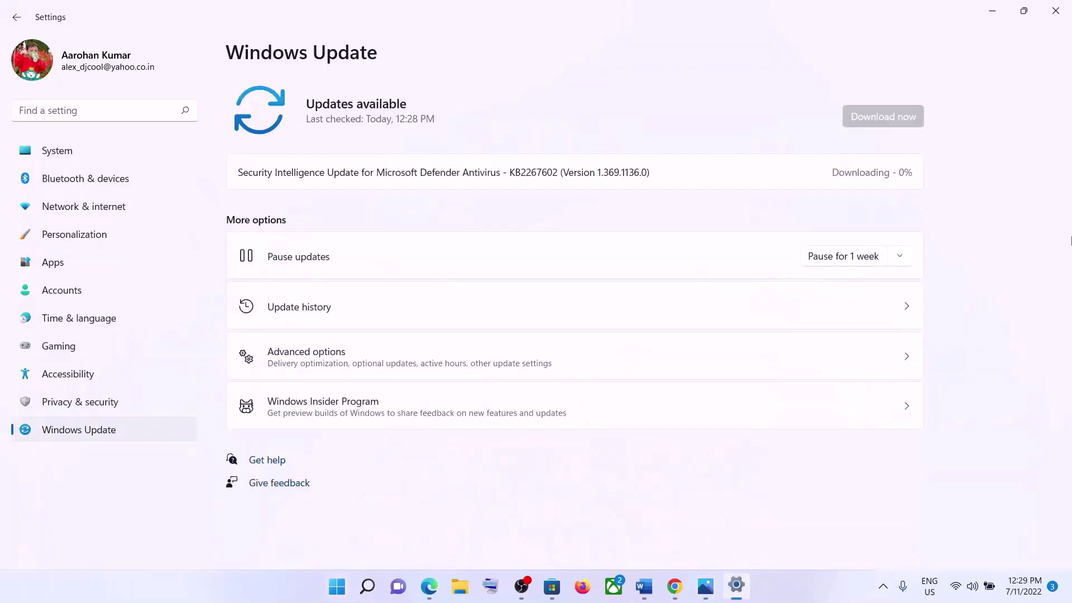
pyautogui.click(98, 151)
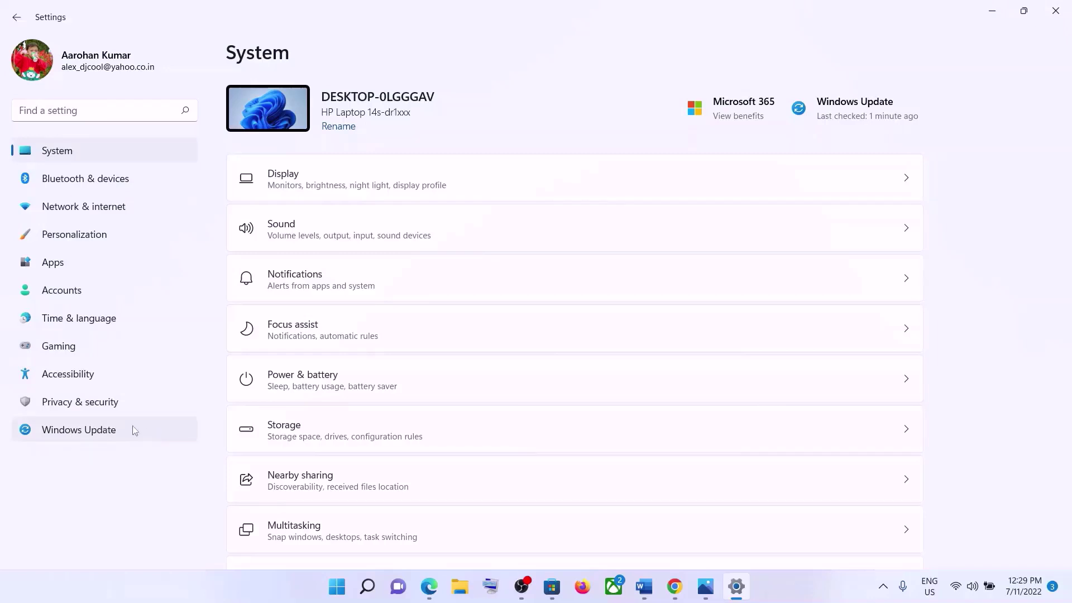
pyautogui.scroll(-2, 358, 391)
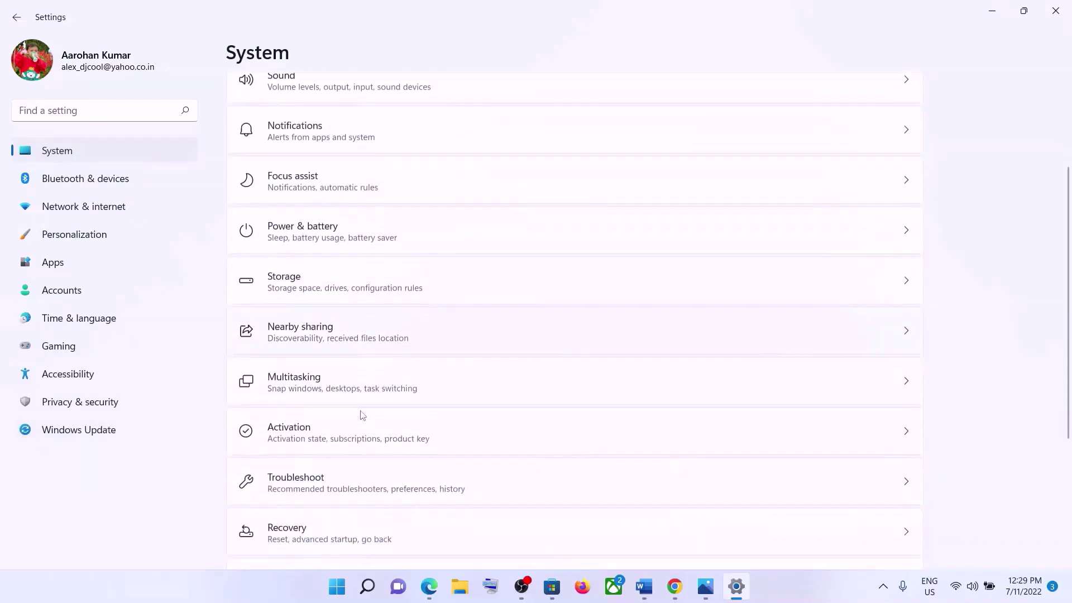
pyautogui.scroll(-2, 347, 386)
pyautogui.click(319, 349)
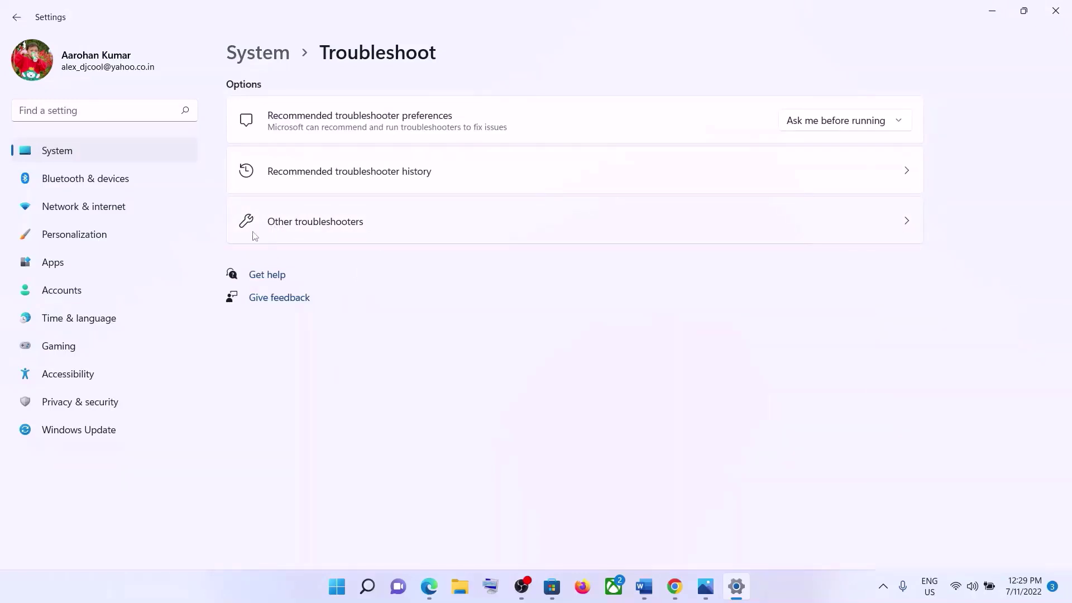
pyautogui.click(338, 229)
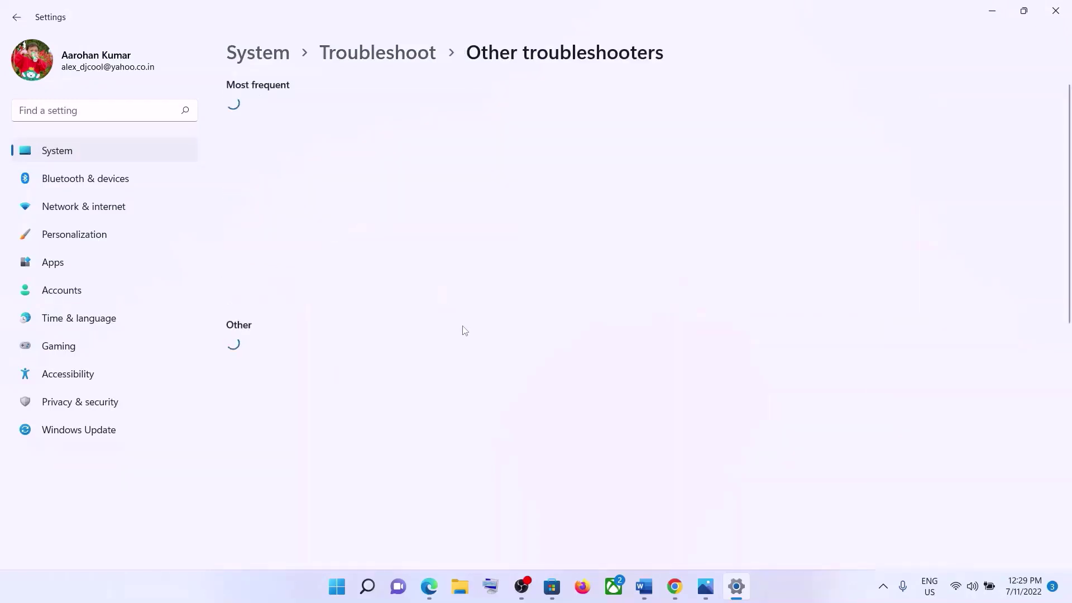
pyautogui.scroll(-6, 458, 347)
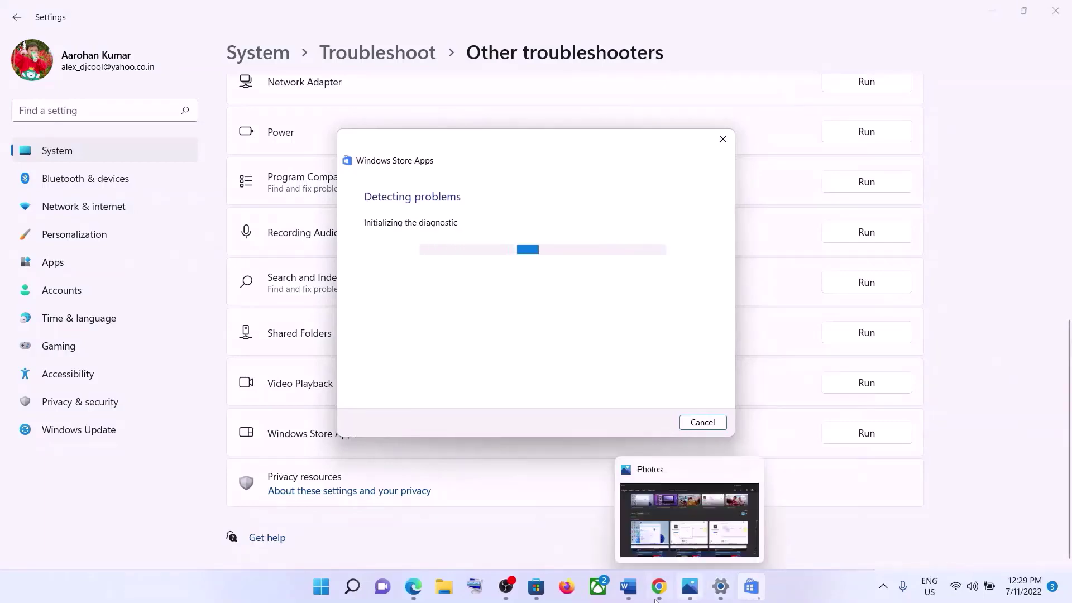
# Switch to the Word notes and highlight the "Repair and Reset Photos App" text under Step 5
pyautogui.click(628, 586)
pyautogui.scroll(-5, 386, 316)
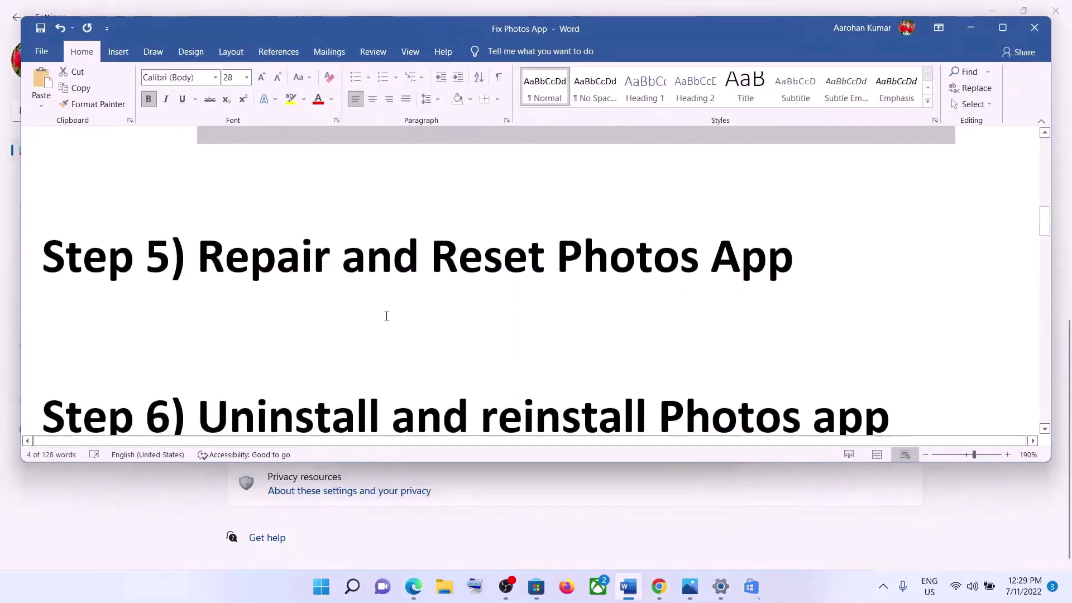
pyautogui.moveTo(258, 287); pyautogui.dragTo(767, 280)
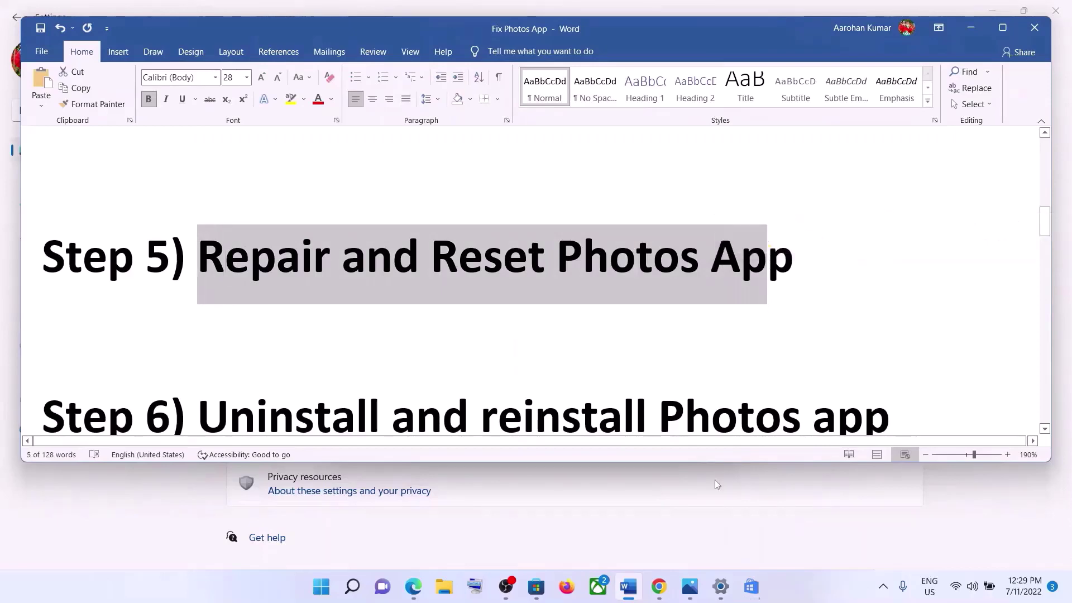
pyautogui.moveTo(689, 597)
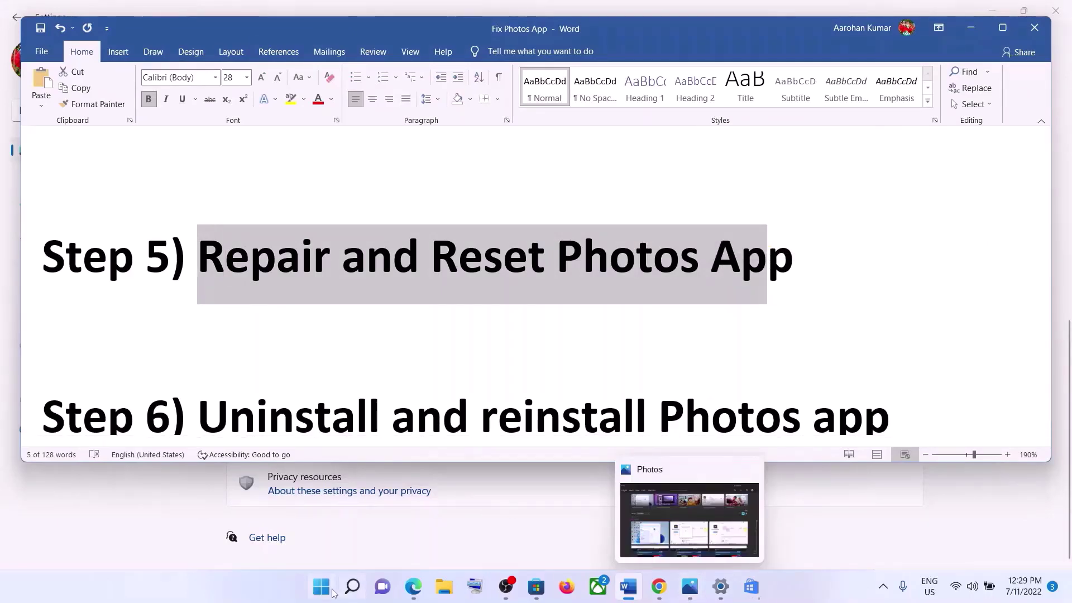
# Switch to Settings and open the Apps & features list of installed apps
pyautogui.click(323, 588)
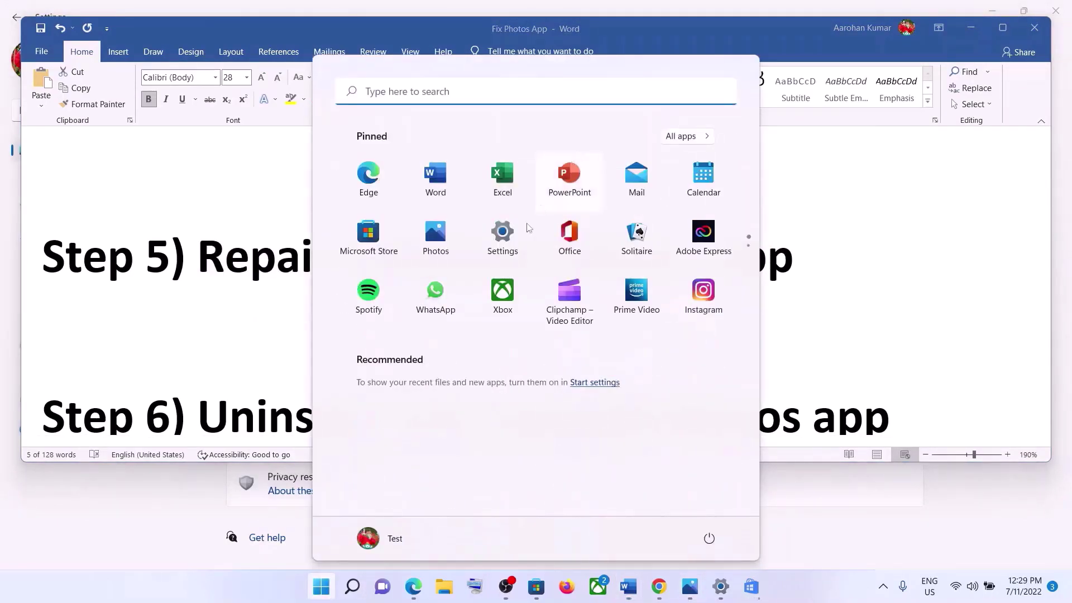
pyautogui.click(503, 232)
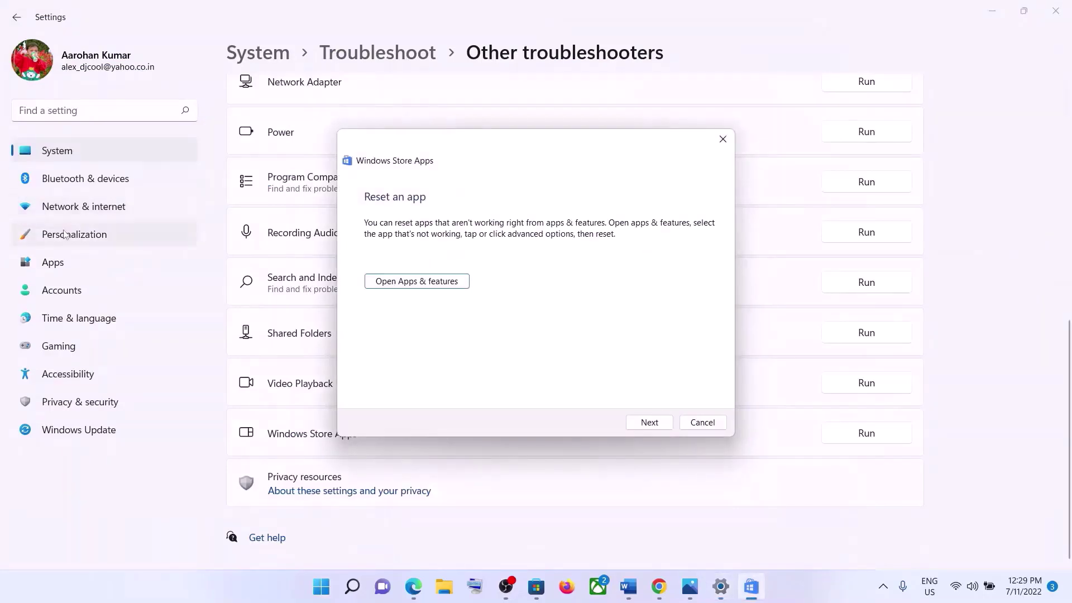
pyautogui.click(53, 262)
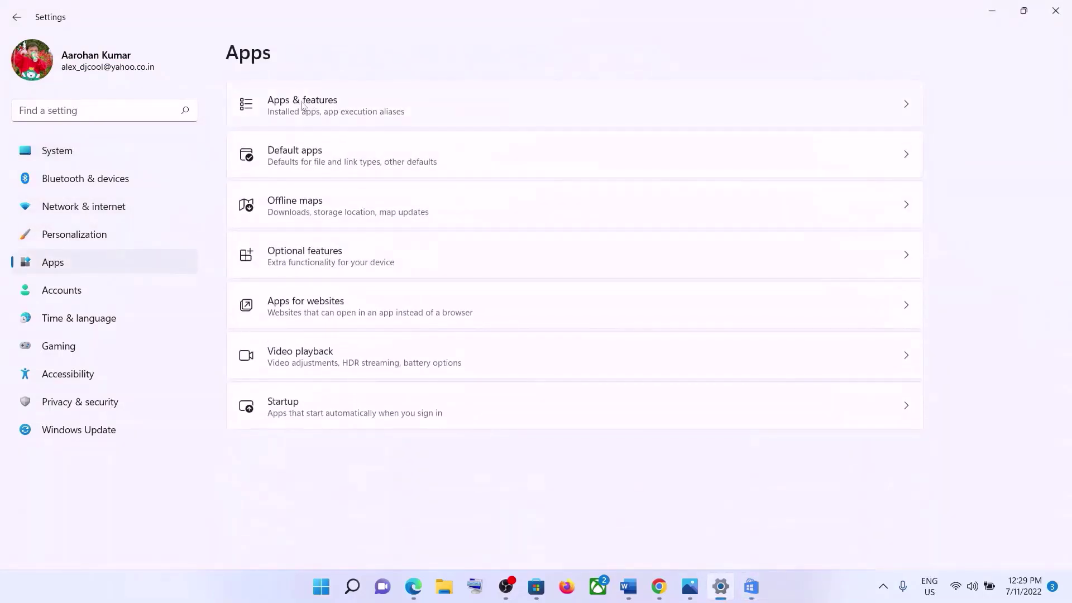
pyautogui.click(301, 107)
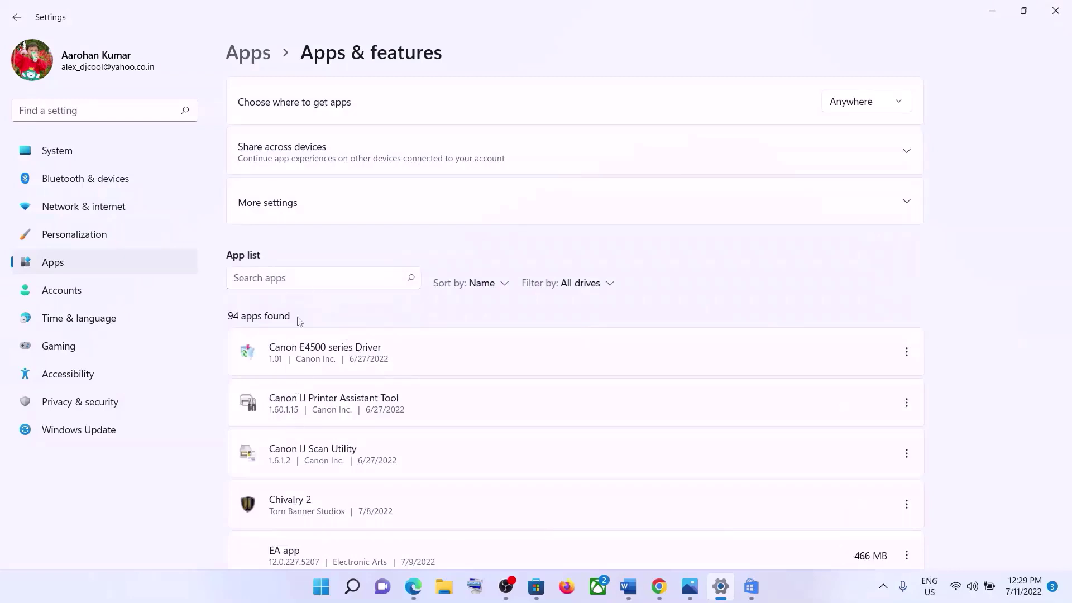
# Find Microsoft Photos in the installed apps by searching "photos" and open its Advanced options
pyautogui.click(284, 284)
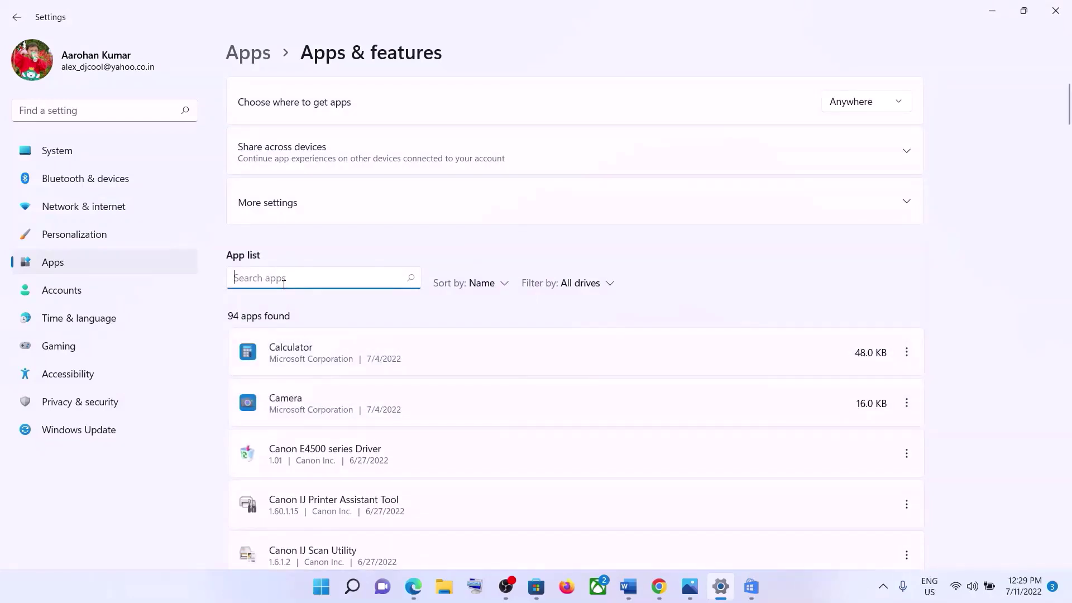
pyautogui.write('photos')
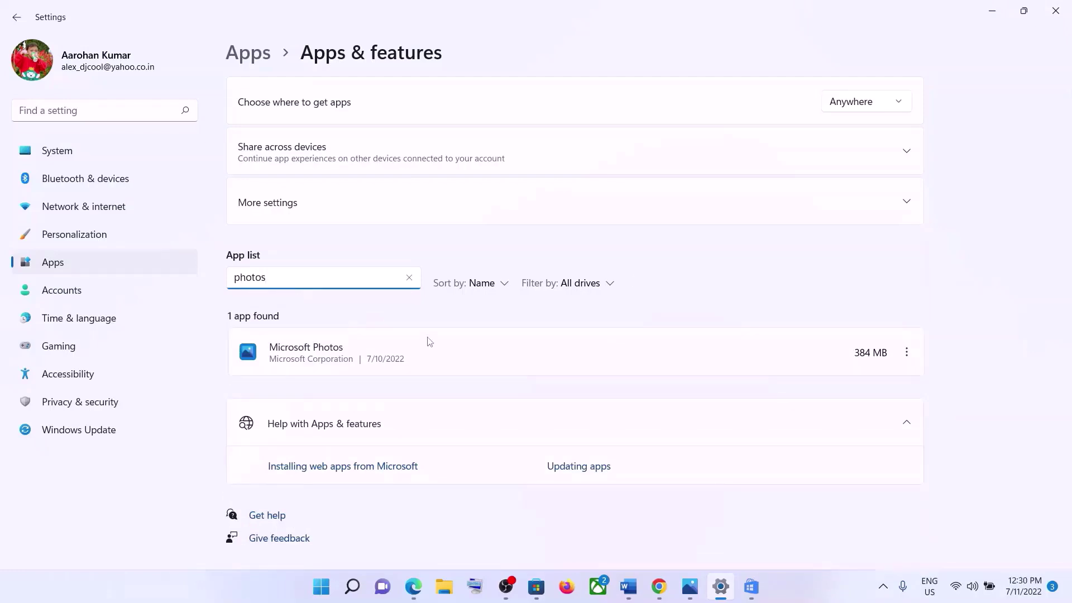
pyautogui.click(341, 361)
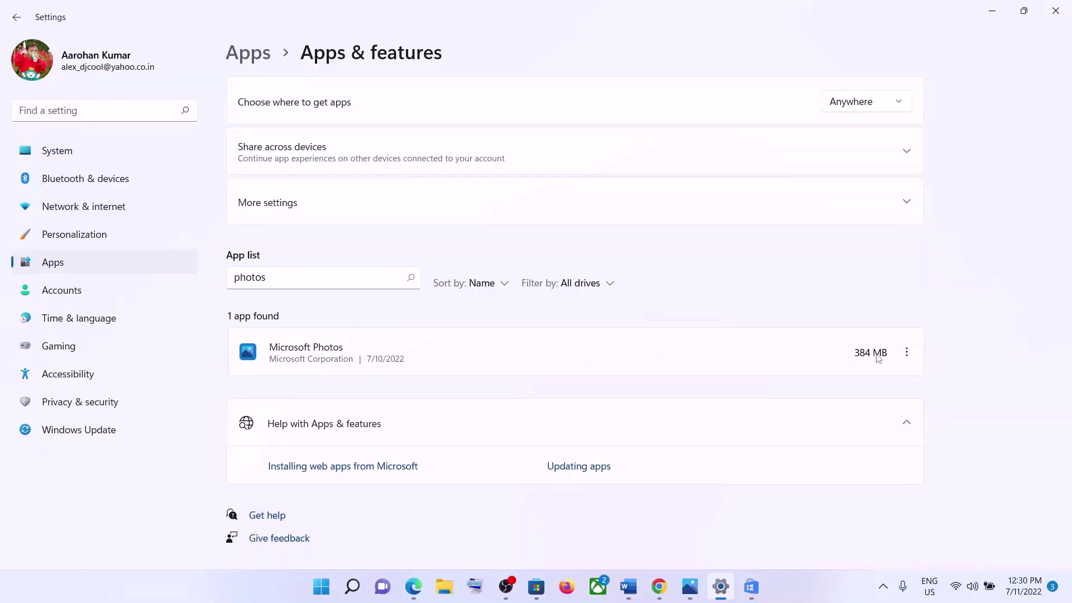
pyautogui.click(915, 355)
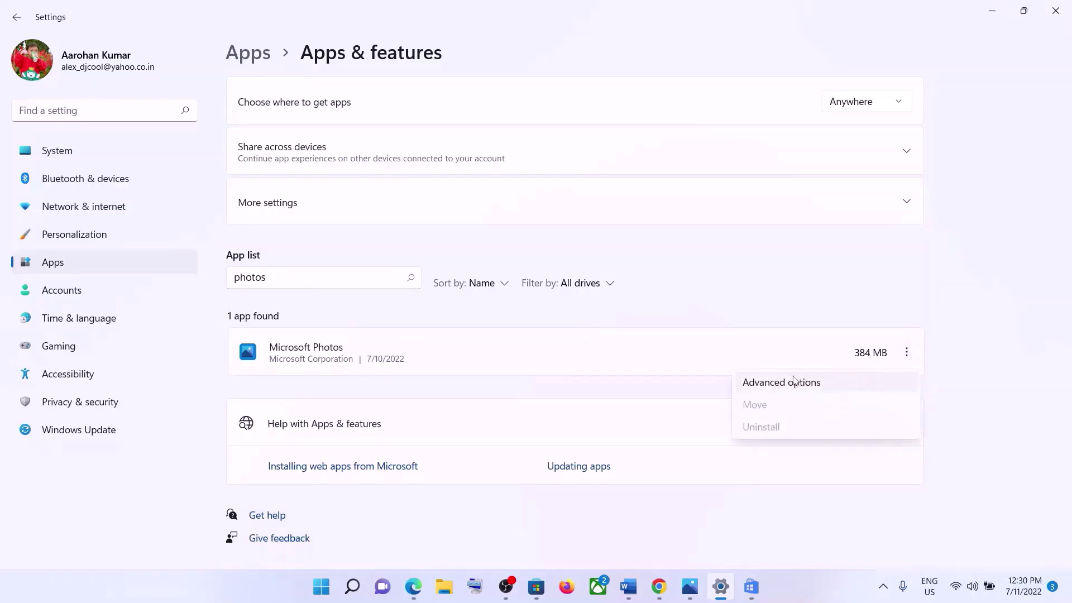
pyautogui.click(795, 382)
# Repair the Microsoft Photos app and reset it, confirming the deletion of its app data
pyautogui.scroll(-10, 352, 380)
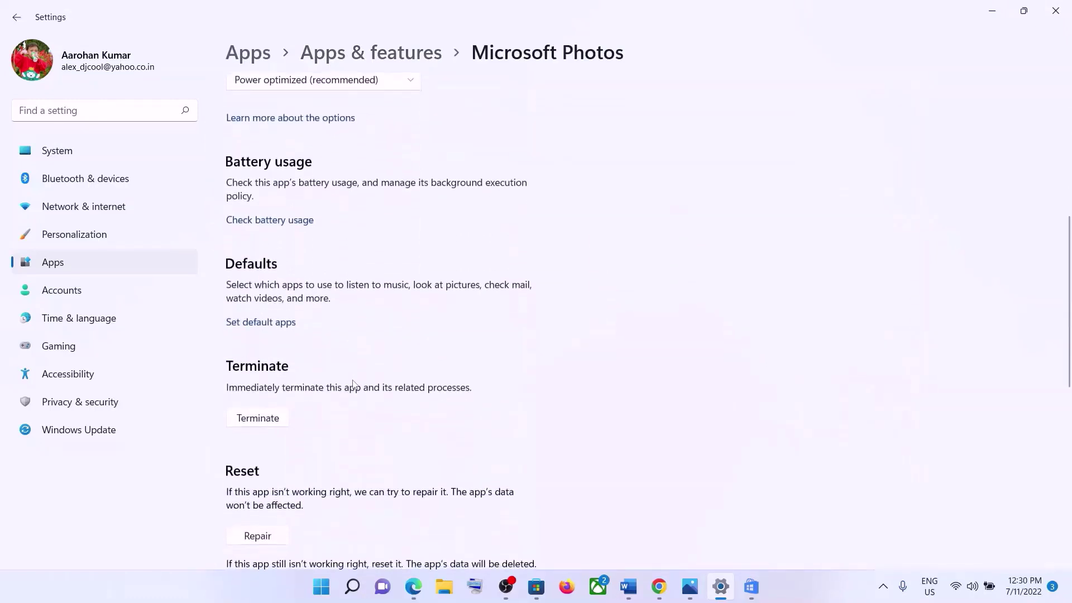
pyautogui.scroll(-1, 353, 385)
pyautogui.click(257, 312)
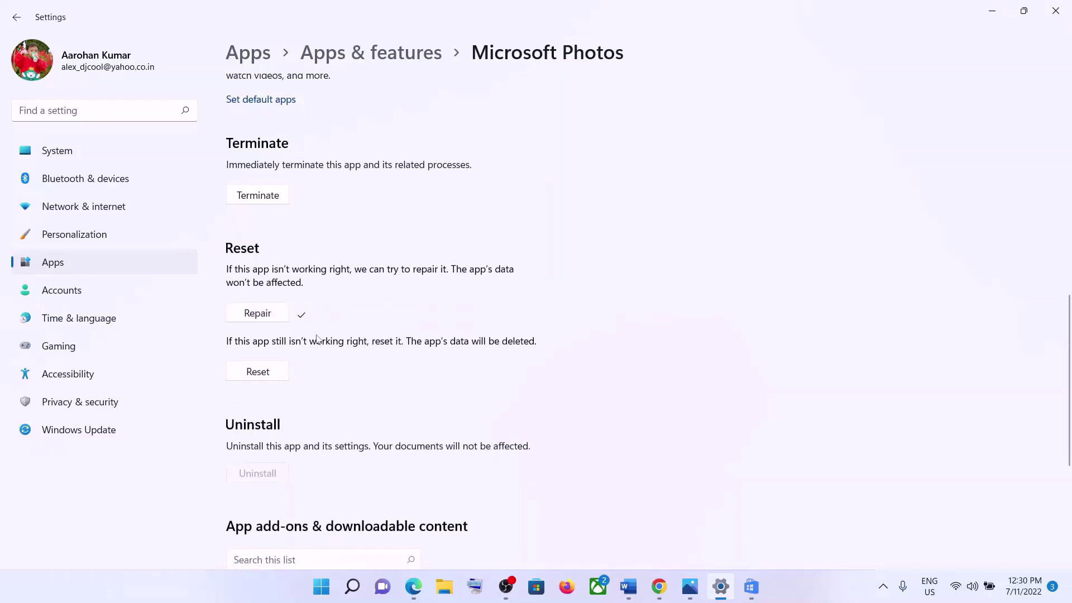
pyautogui.click(258, 375)
pyautogui.click(318, 338)
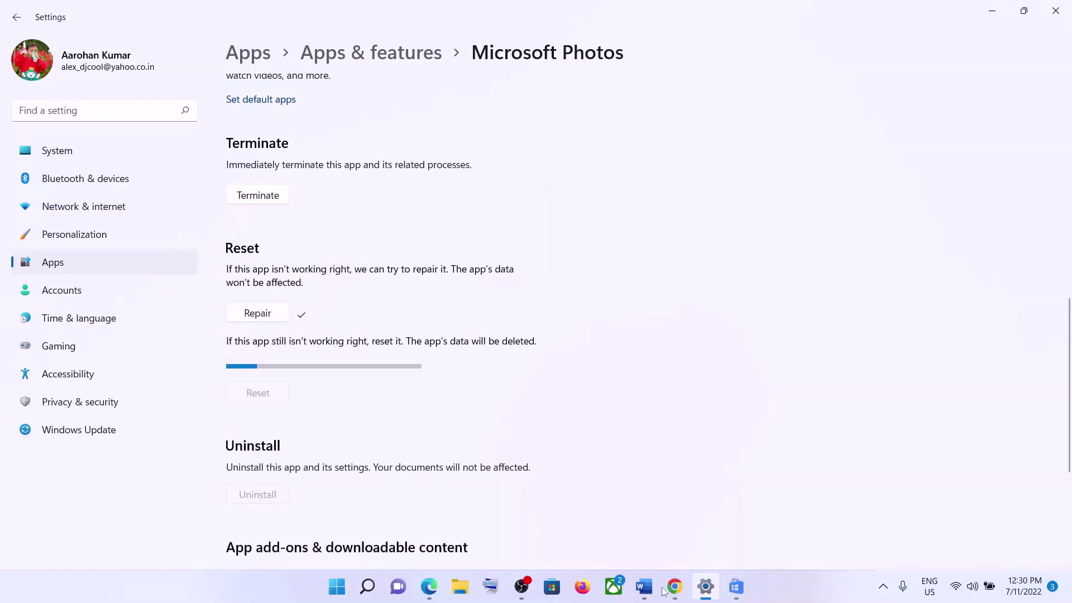
# Switch to the Word notes, highlight the Step 6 heading, and copy the command "get-appxpackage Microsoft.Windows.Photos | remove-appxpackage"
pyautogui.moveTo(630, 587)
pyautogui.click(631, 525)
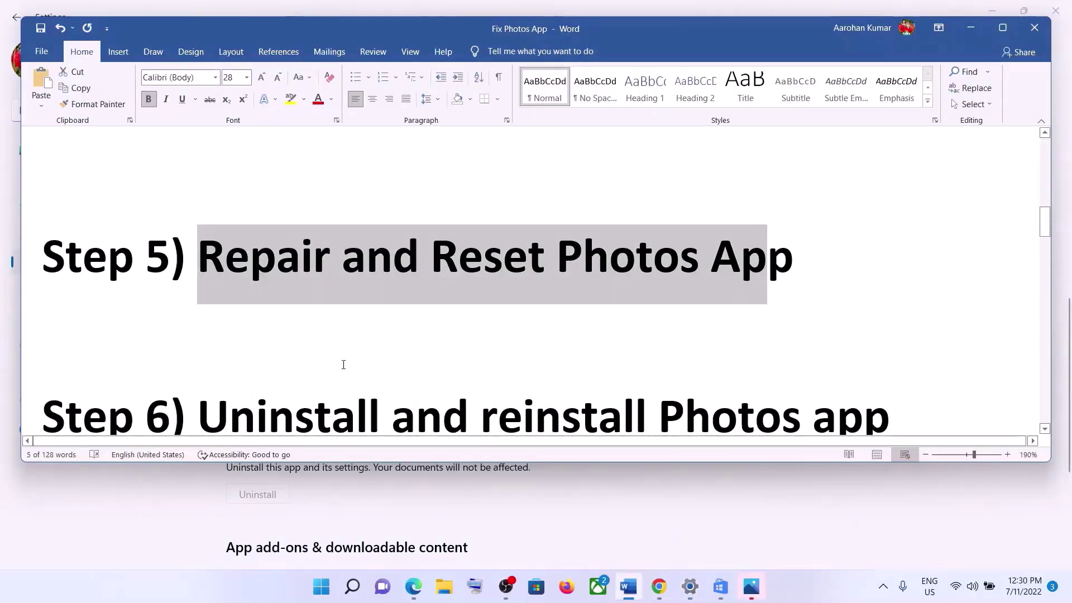
pyautogui.scroll(-3, 344, 365)
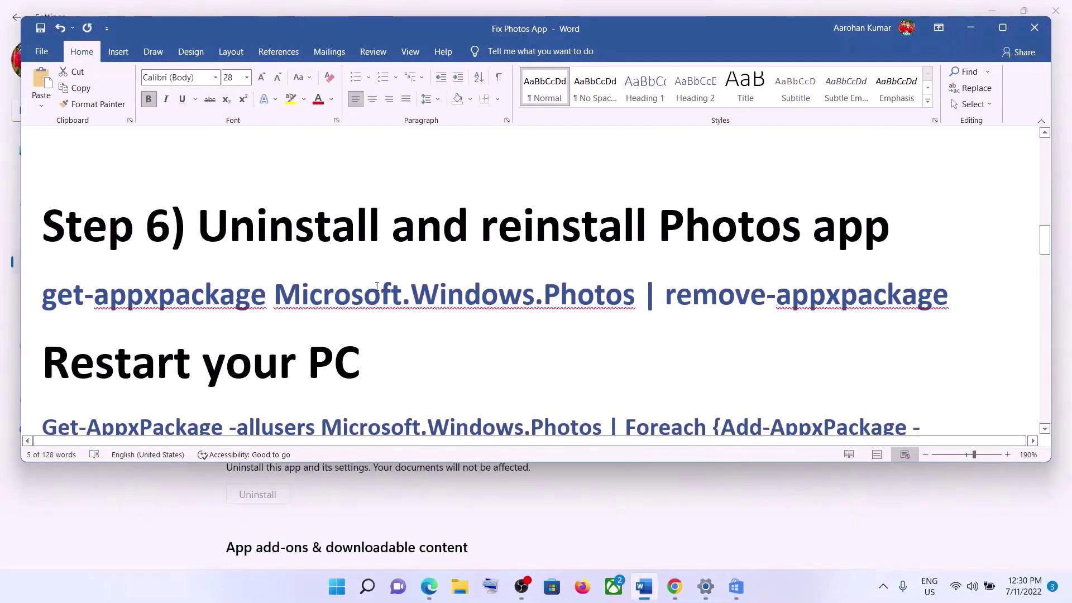
pyautogui.moveTo(212, 233); pyautogui.dragTo(890, 230)
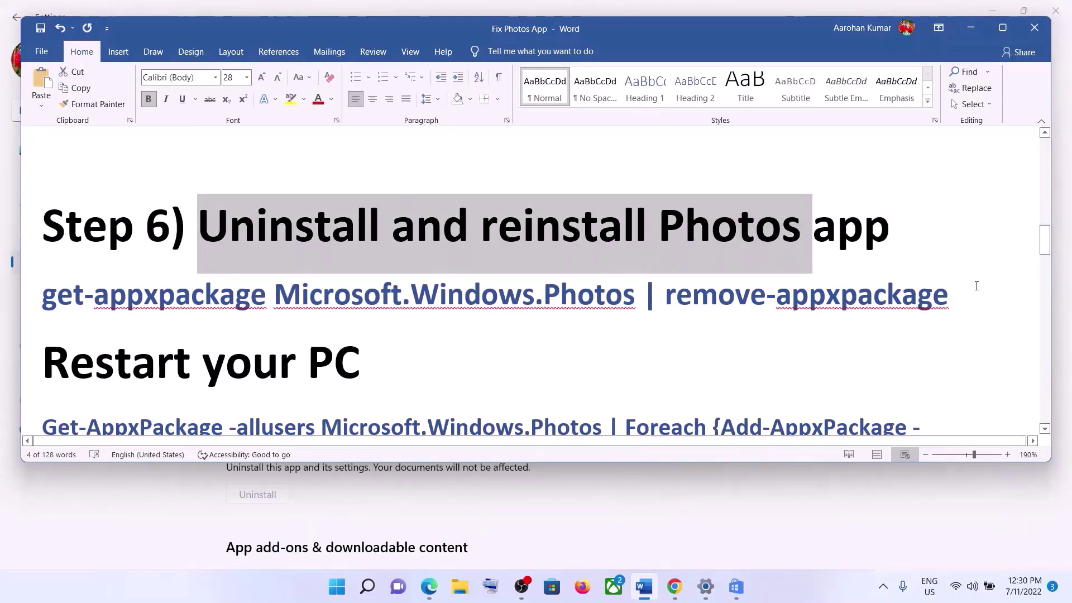
pyautogui.moveTo(949, 295); pyautogui.dragTo(42, 293)
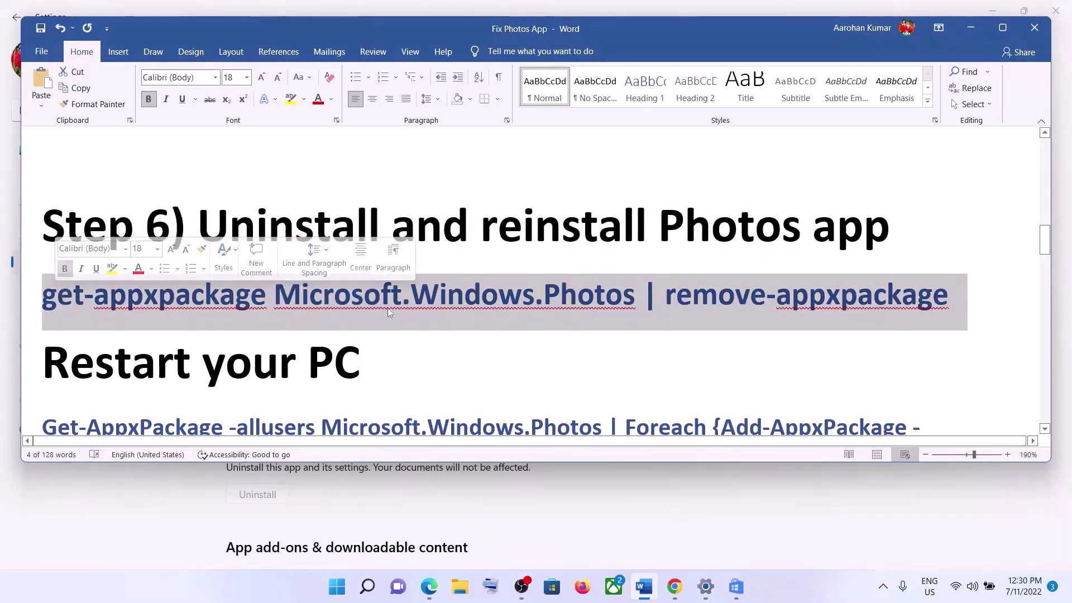
pyautogui.rightClick(307, 305)
pyautogui.click(342, 356)
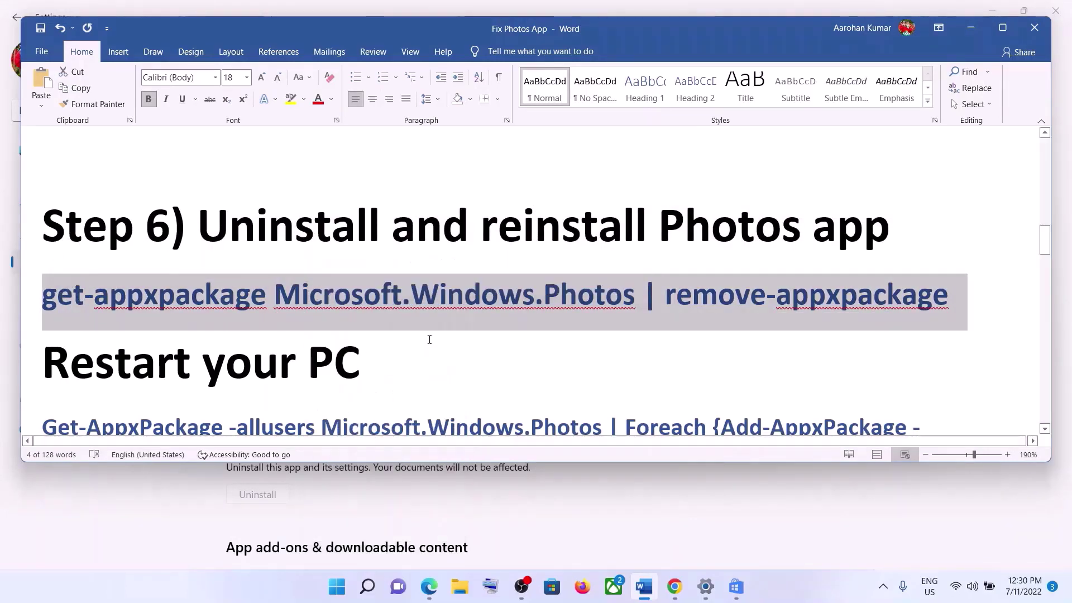
# Open Windows PowerShell as administrator and run the copied get-appxpackage Microsoft.Windows.Photos | remove-appxpackage command
pyautogui.click(337, 596)
pyautogui.write('powershell')
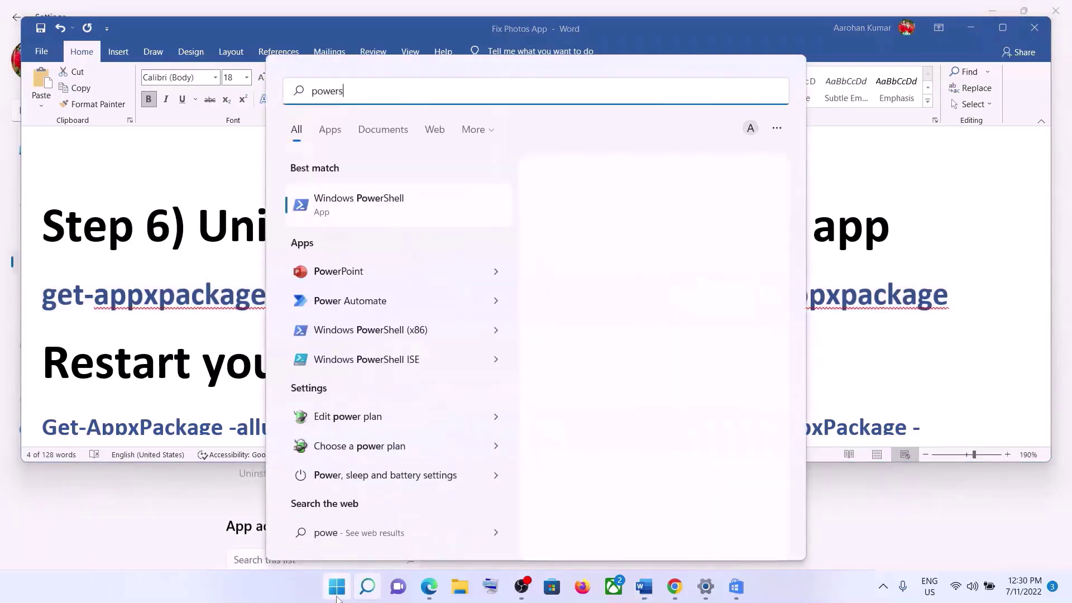
pyautogui.rightClick(356, 215)
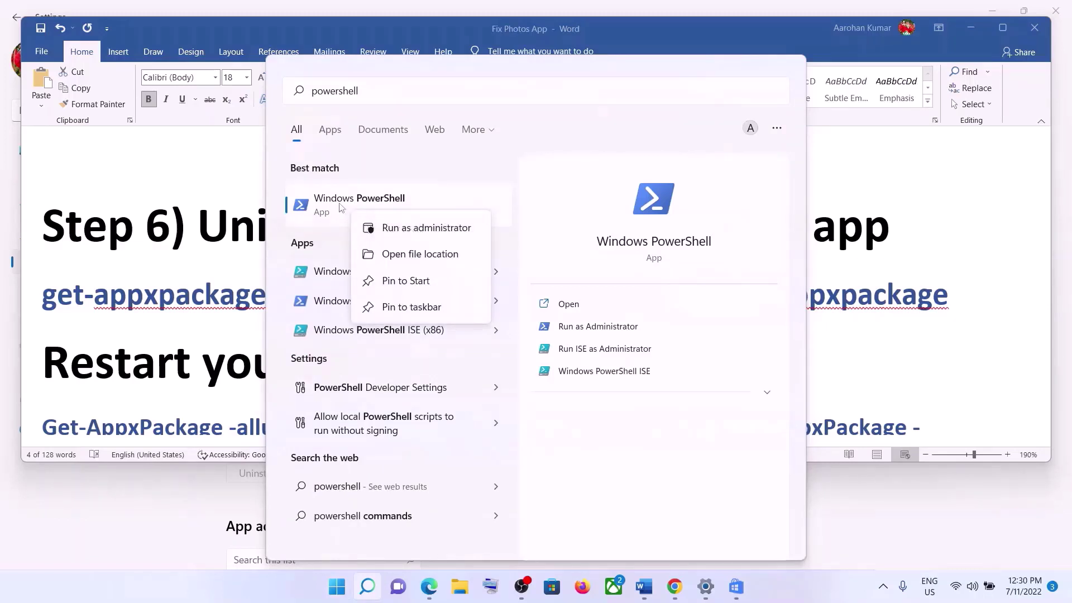
pyautogui.click(421, 230)
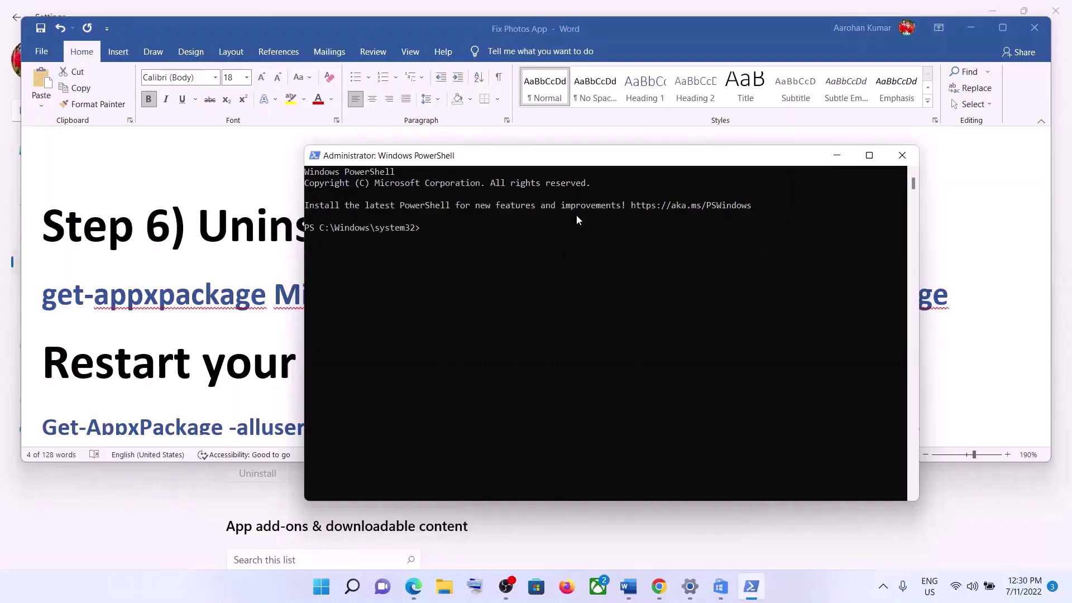
pyautogui.rightClick(577, 216)
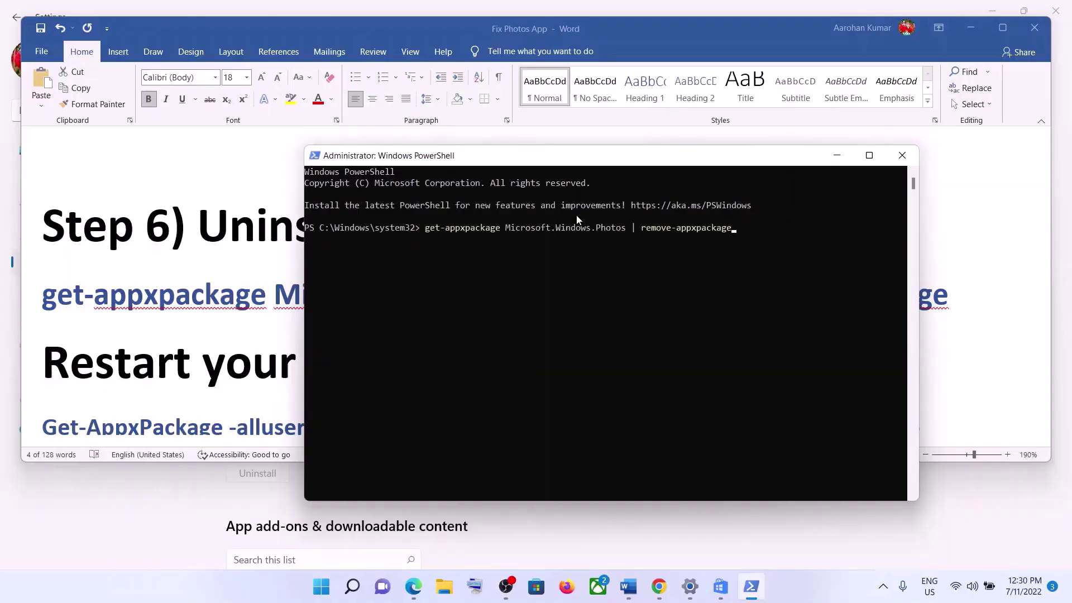
pyautogui.press('Return')
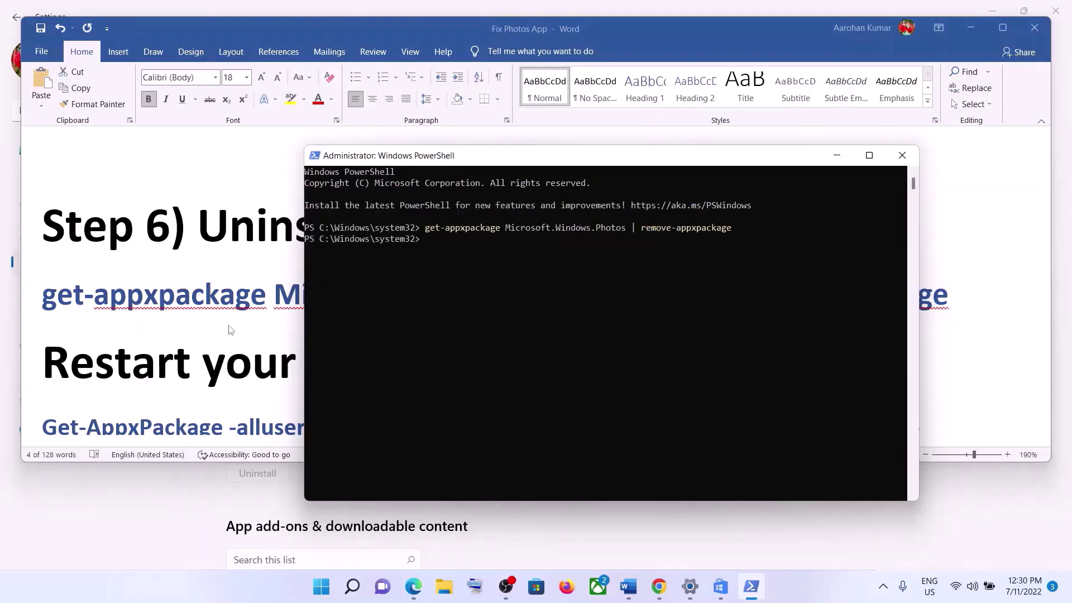
# Switch to the Word notes, highlight "Restart your PC", and show the Windows power options without restarting
pyautogui.hotkey('alt', 'Tab')
pyautogui.scroll(-3, 507, 321)
pyautogui.moveTo(872, 334); pyautogui.dragTo(2, 312)
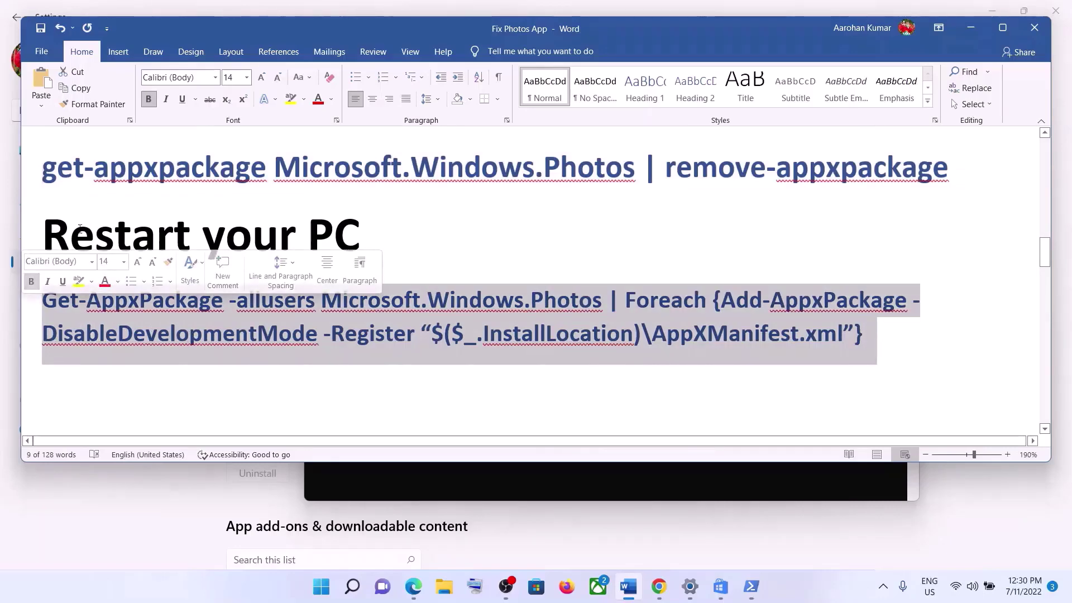
pyautogui.click(373, 229)
pyautogui.tripleClick(373, 229)
pyautogui.click(321, 586)
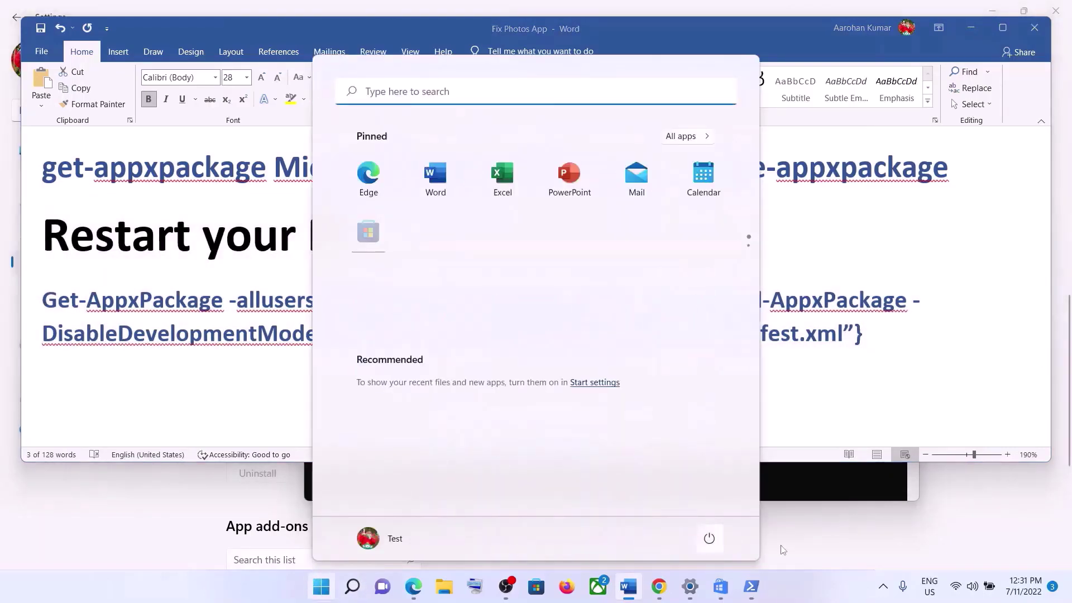
pyautogui.click(713, 533)
pyautogui.click(179, 319)
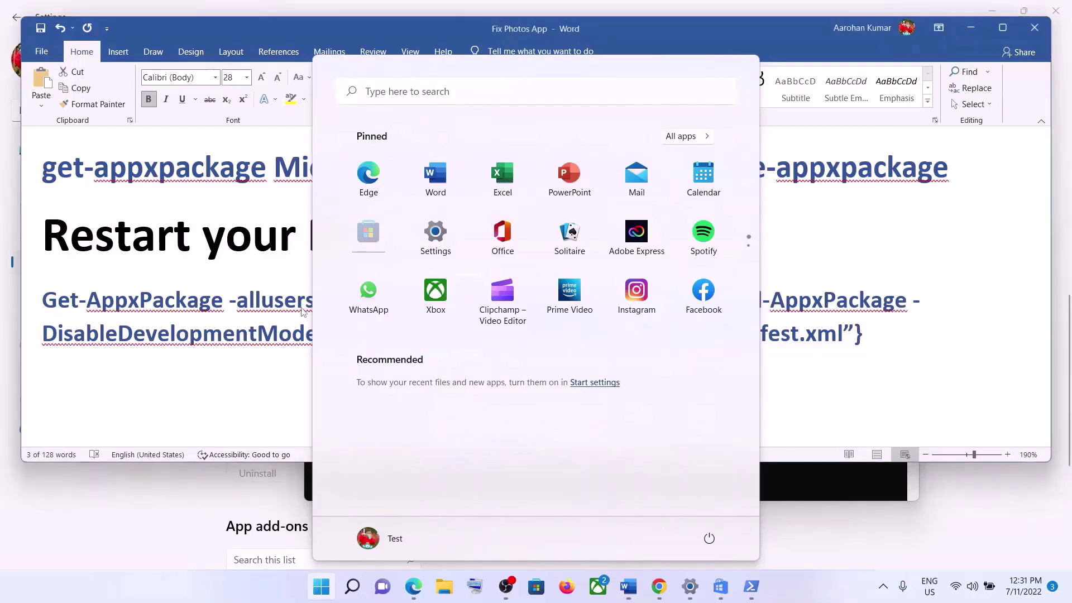
# Copy the Get-AppxPackage -allusers Microsoft.Windows.Photos re-registration command below "Restart your PC" in the notes
pyautogui.moveTo(856, 339); pyautogui.dragTo(56, 301)
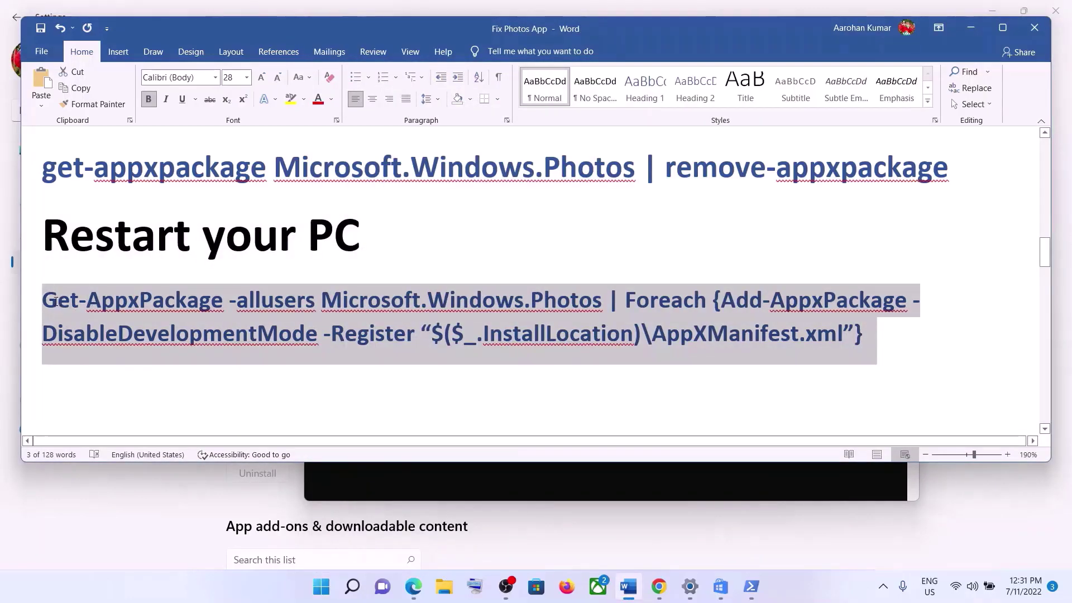
pyautogui.rightClick(113, 311)
pyautogui.click(152, 363)
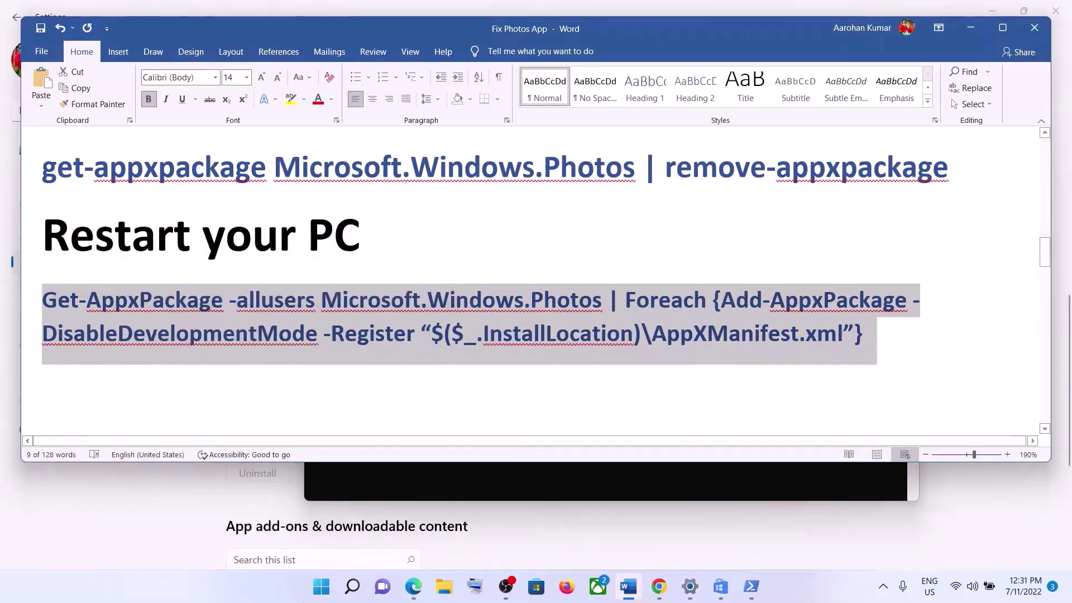
# Open a new administrator PowerShell window, run the copied command "Get-AppxPackage -allusers Microsoft.Windows.Photos | Foreach {Add-AppxPackage -DisableDevelopmentMode -Register “$($_.InstallLocation)\AppXManifest.xml”}", and close the window
pyautogui.click(309, 599)
pyautogui.write('pow')
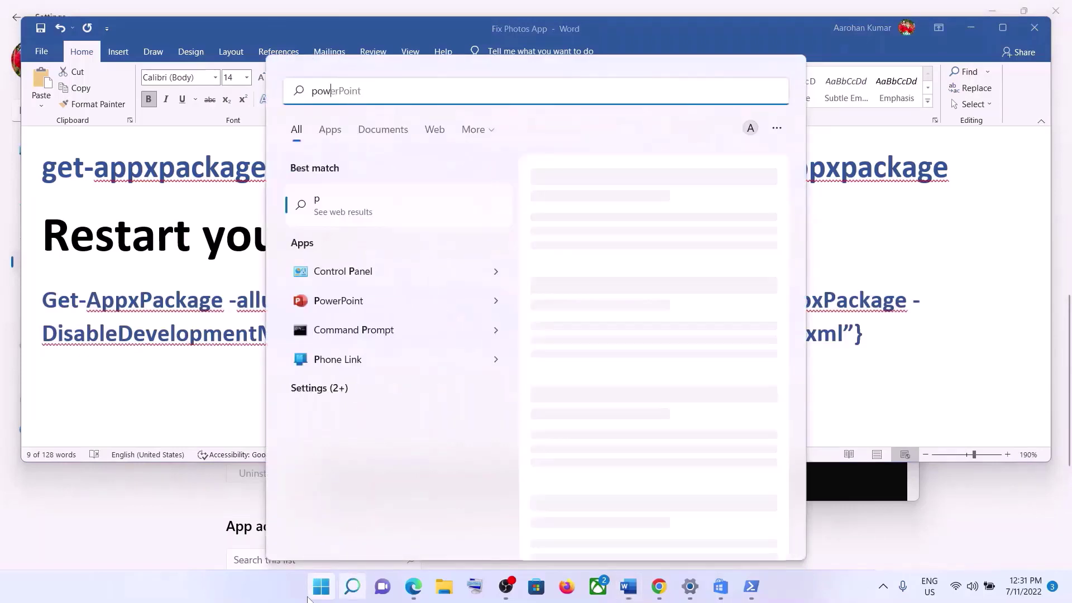
pyautogui.write('ershell')
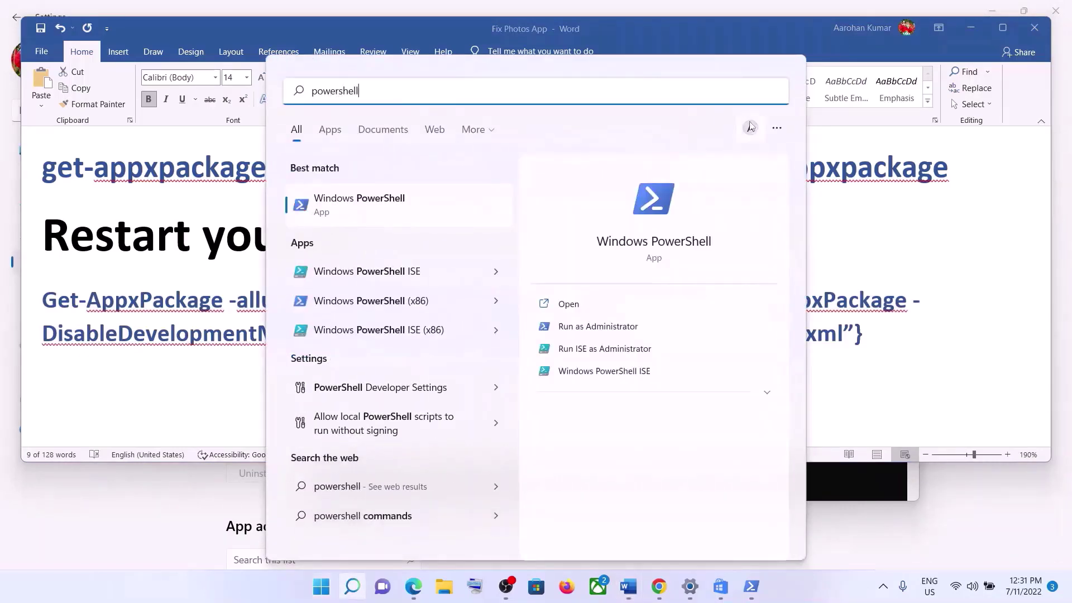
pyautogui.rightClick(430, 213)
pyautogui.click(478, 226)
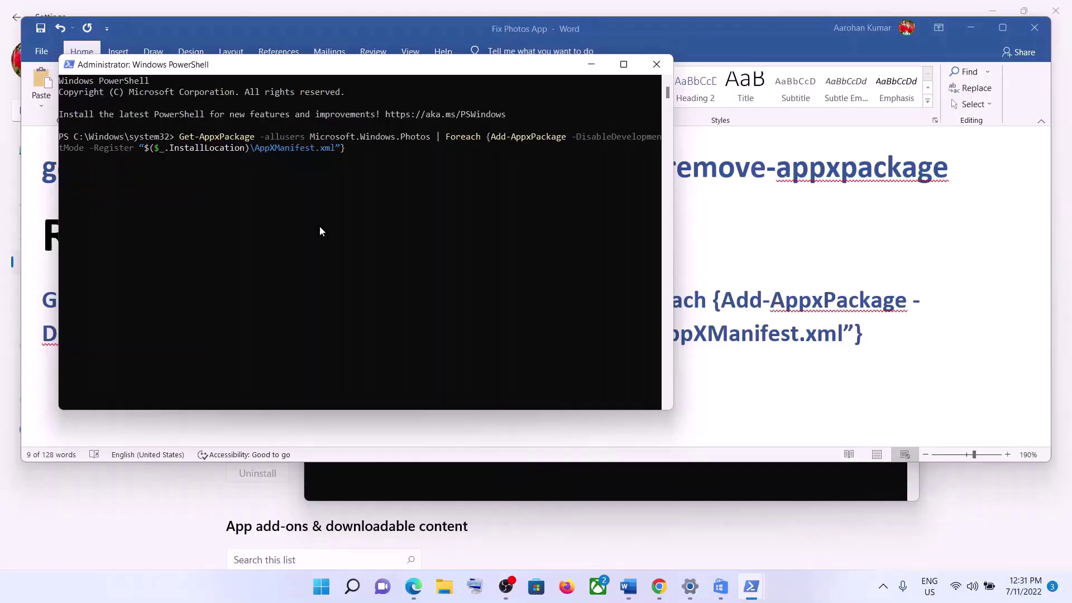
pyautogui.press('Return')
pyautogui.click(653, 66)
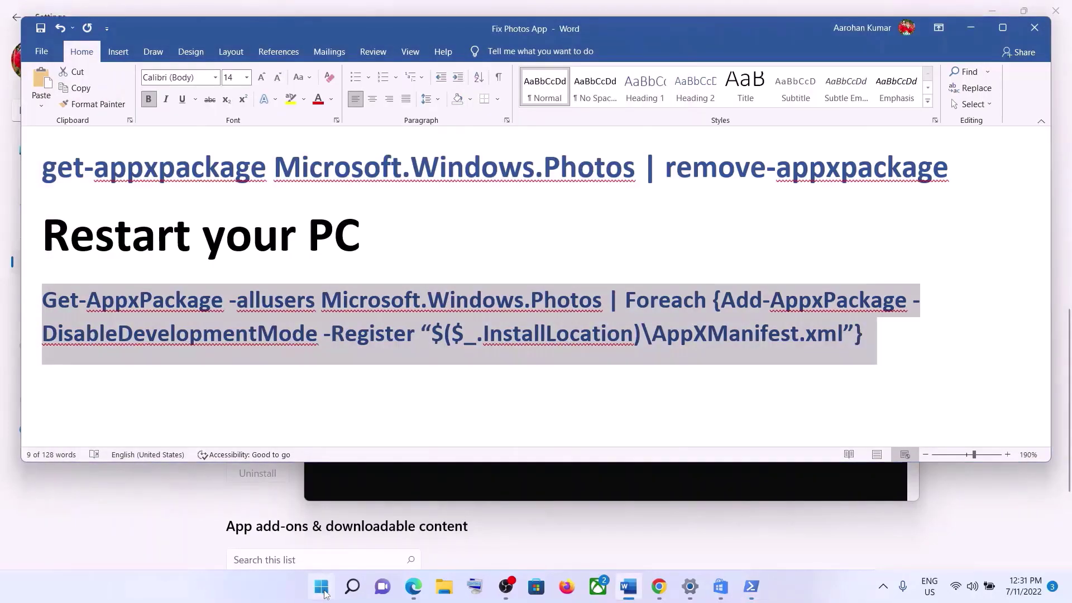
# Search Windows for "photos" and launch the Photos app
pyautogui.click(325, 591)
pyautogui.write('photos')
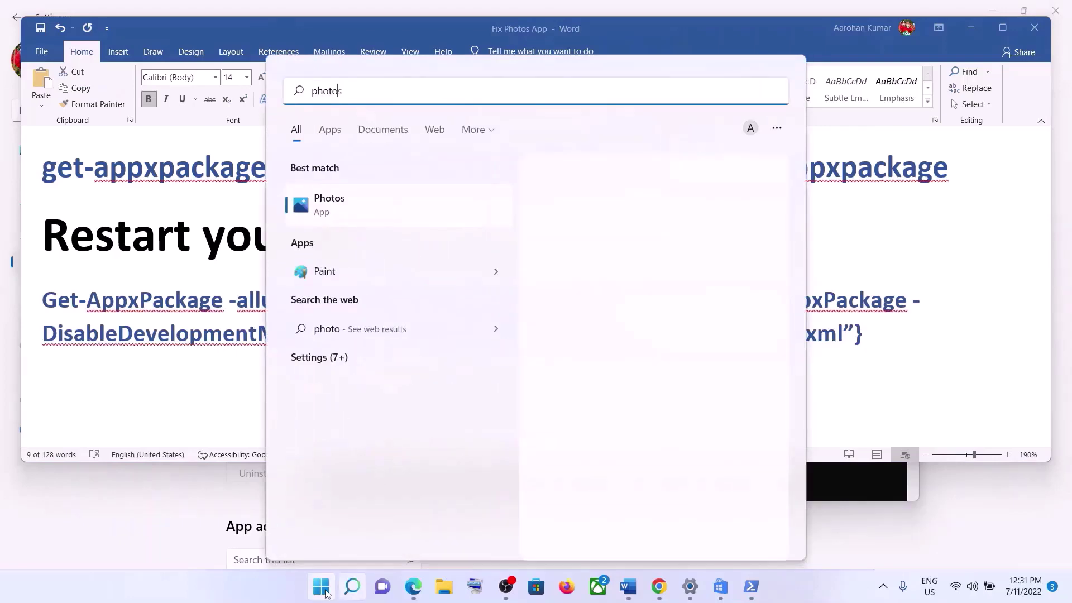
pyautogui.click(366, 208)
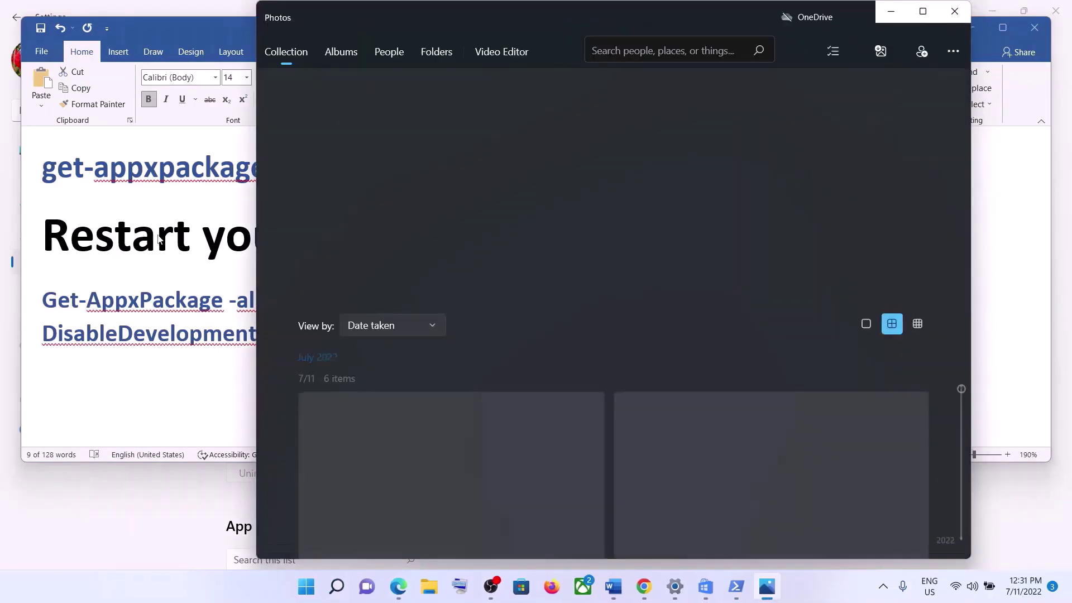
# Switch to Microsoft Store, check the Library for Photos downloads alongside the Photos app, and minimize the Store
pyautogui.click(613, 586)
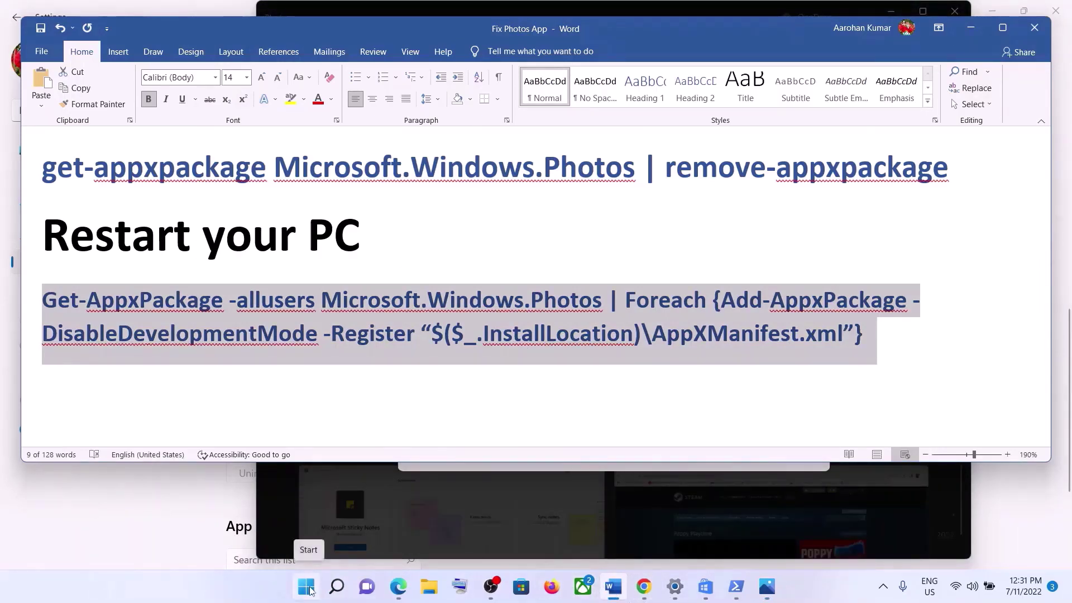
pyautogui.click(572, 27)
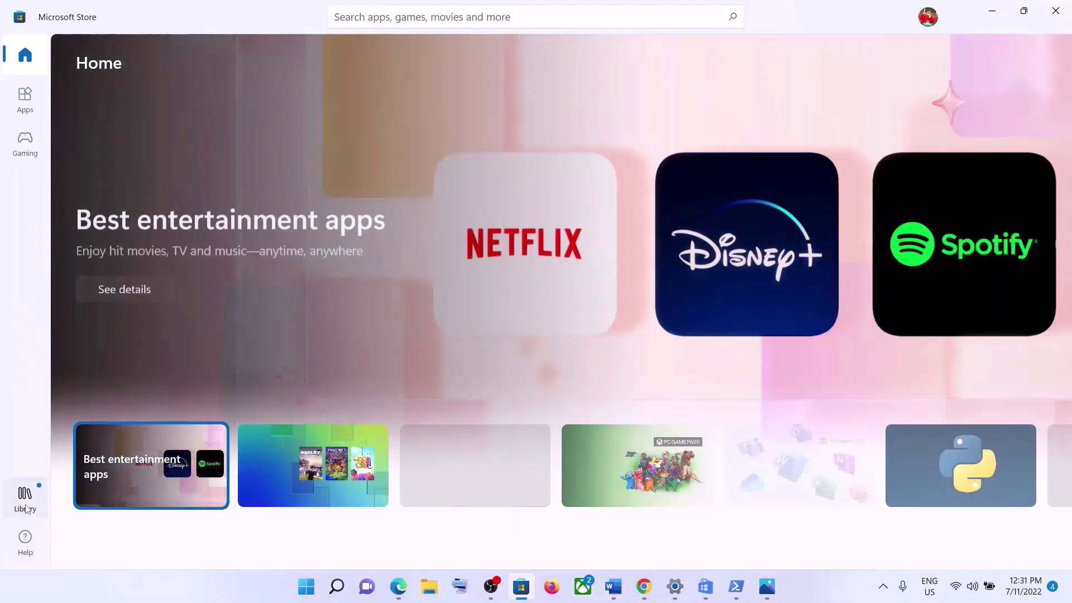
pyautogui.click(25, 508)
pyautogui.click(767, 587)
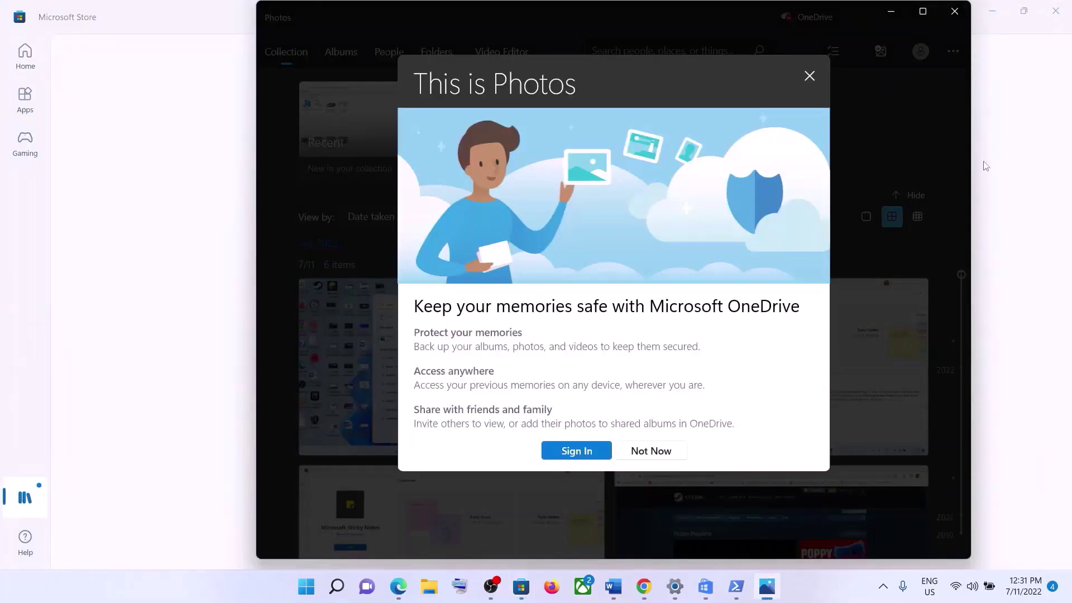
pyautogui.click(987, 166)
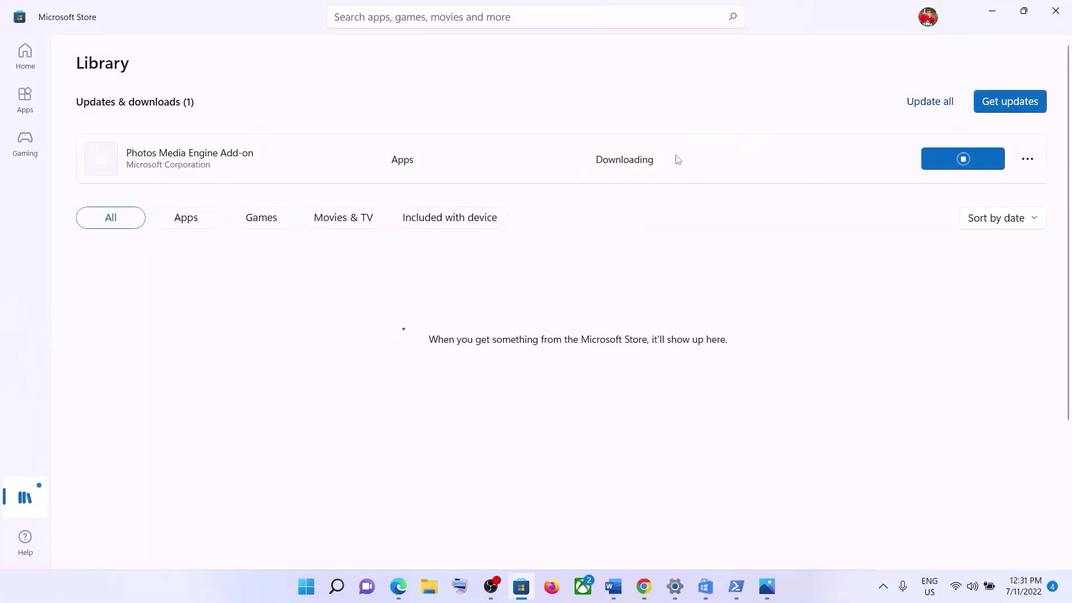
pyautogui.click(993, 11)
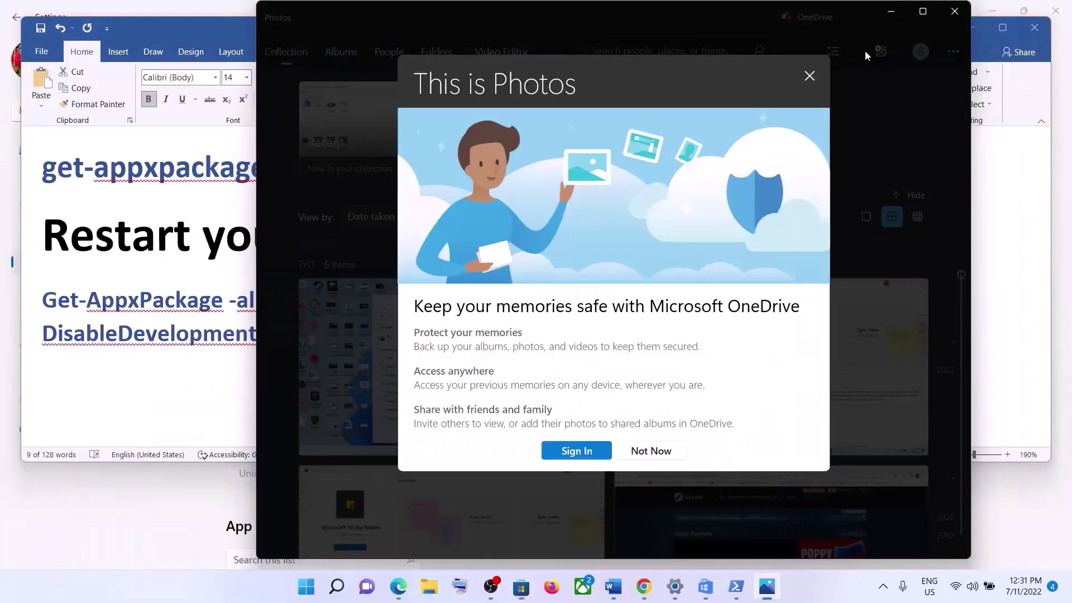
# Copy the Get-AppxPackage -AllUsers re-registration command under "Step 7) Run this powershell command" in the notes
pyautogui.click(212, 258)
pyautogui.scroll(-5, 520, 312)
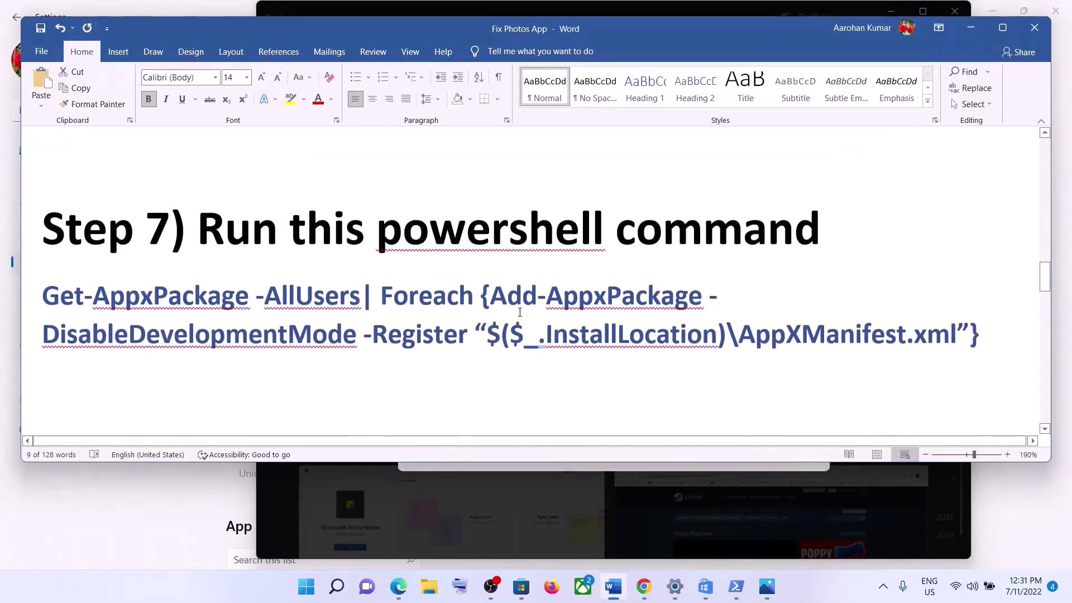
pyautogui.moveTo(983, 334); pyautogui.dragTo(48, 289)
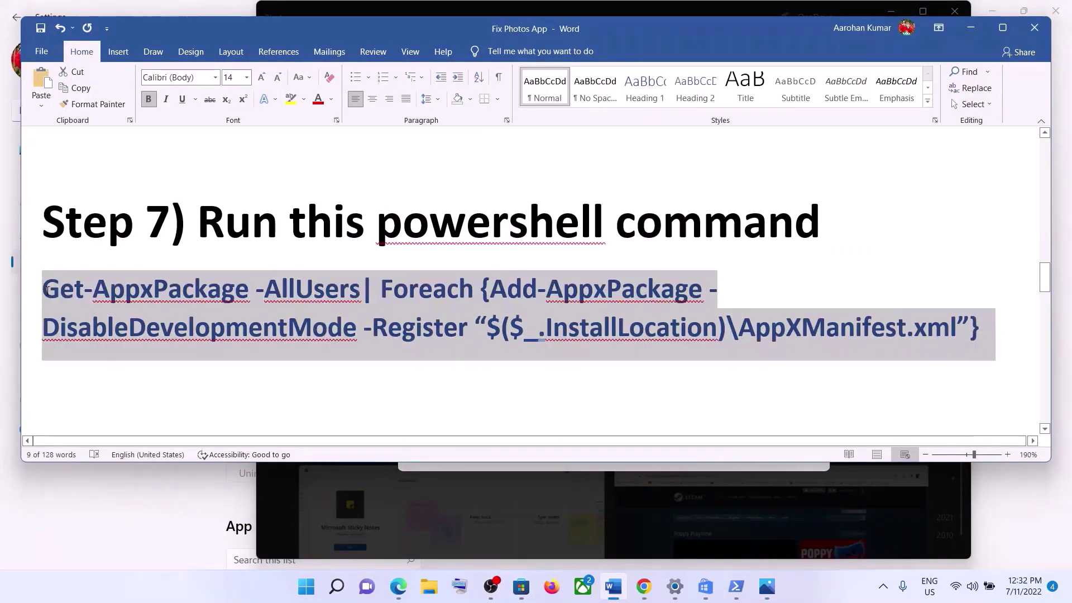
pyautogui.rightClick(89, 297)
pyautogui.click(120, 346)
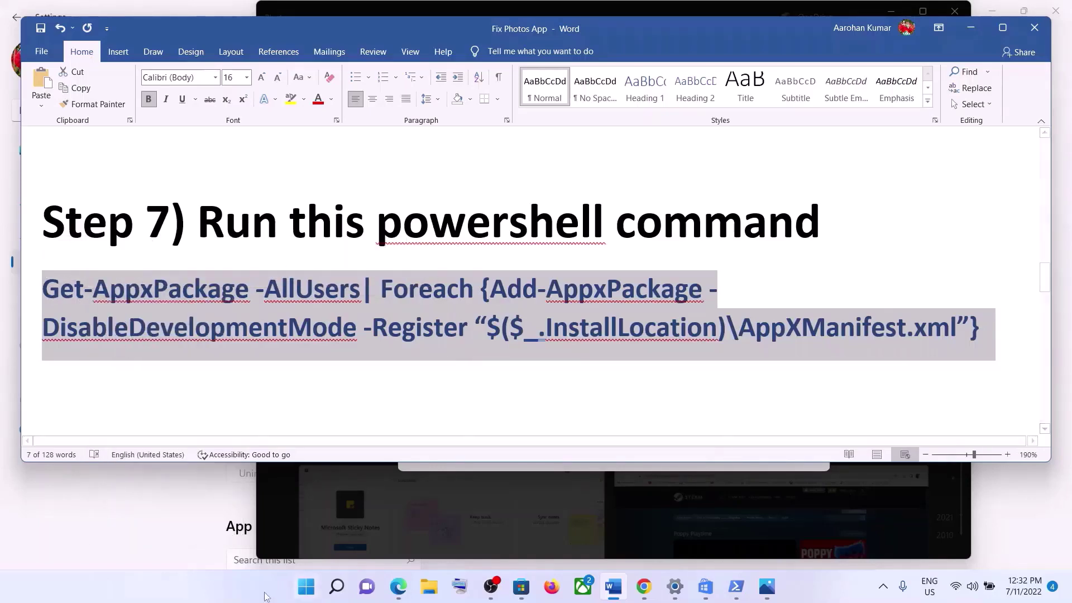
# Open PowerShell as administrator, run "Get-AppxPackage -AllUsers| Foreach {Add-AppxPackage -DisableDevelopmentMode -Register “$($_.InstallLocation)\AppXManifest.xml”}", and close the window
pyautogui.click(316, 596)
pyautogui.write('pow')
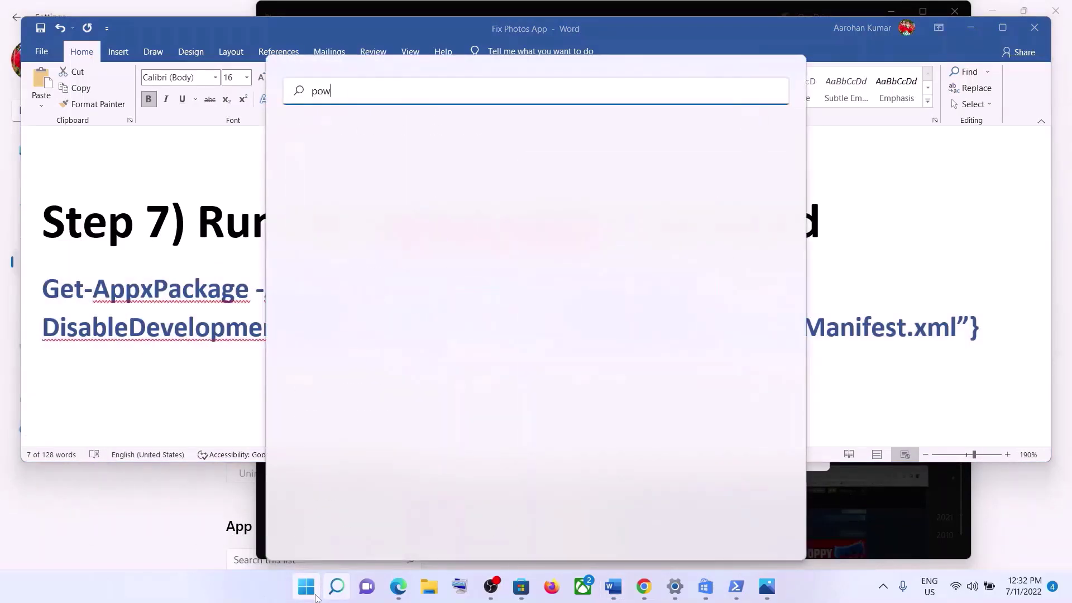
pyautogui.write('ershell')
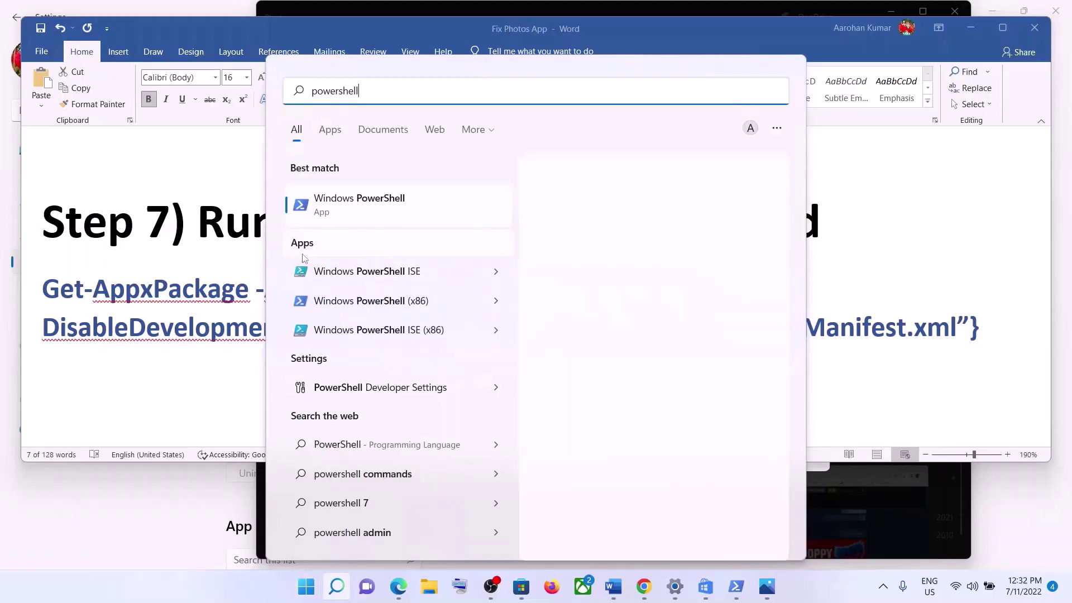
pyautogui.rightClick(360, 229)
pyautogui.click(377, 240)
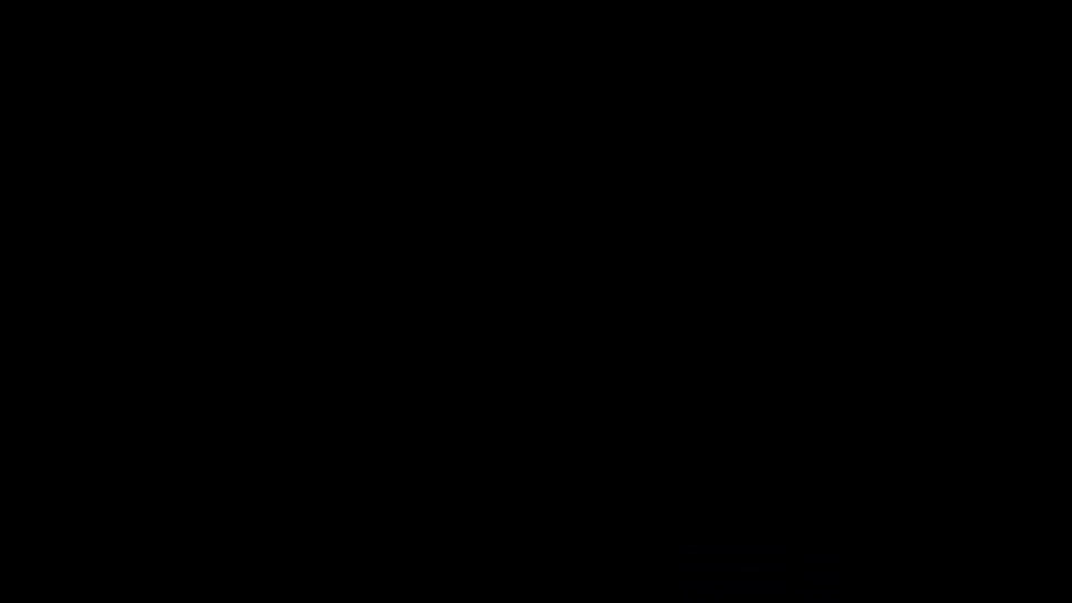
pyautogui.hotkey('ctrl', 'v')
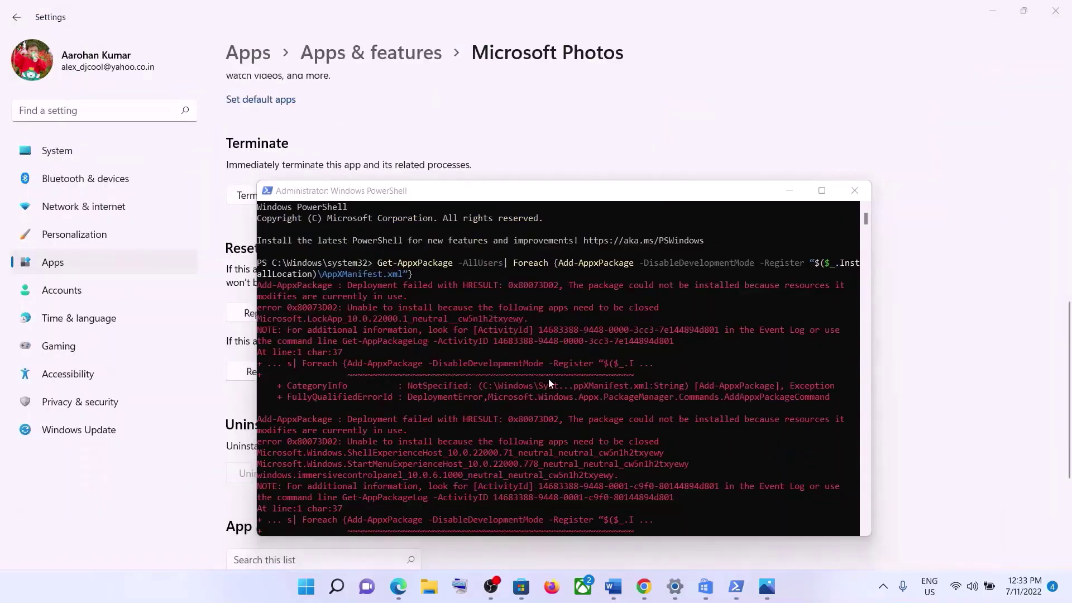
pyautogui.click(854, 190)
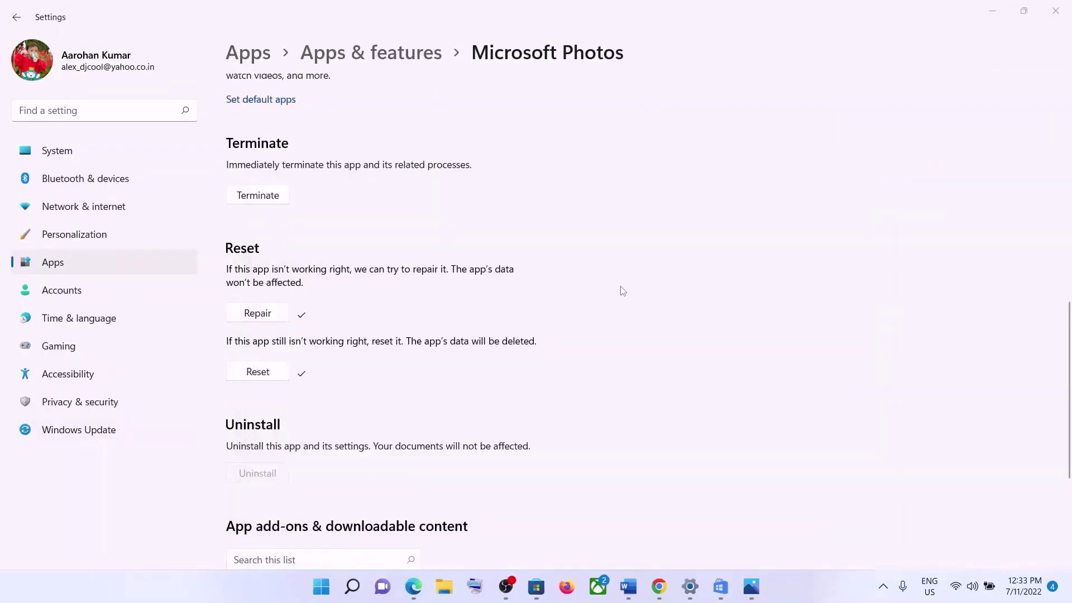
# Minimize Settings, switch to the Word notes, and copy the "sfc /scannow" command under Step 8
pyautogui.click(993, 12)
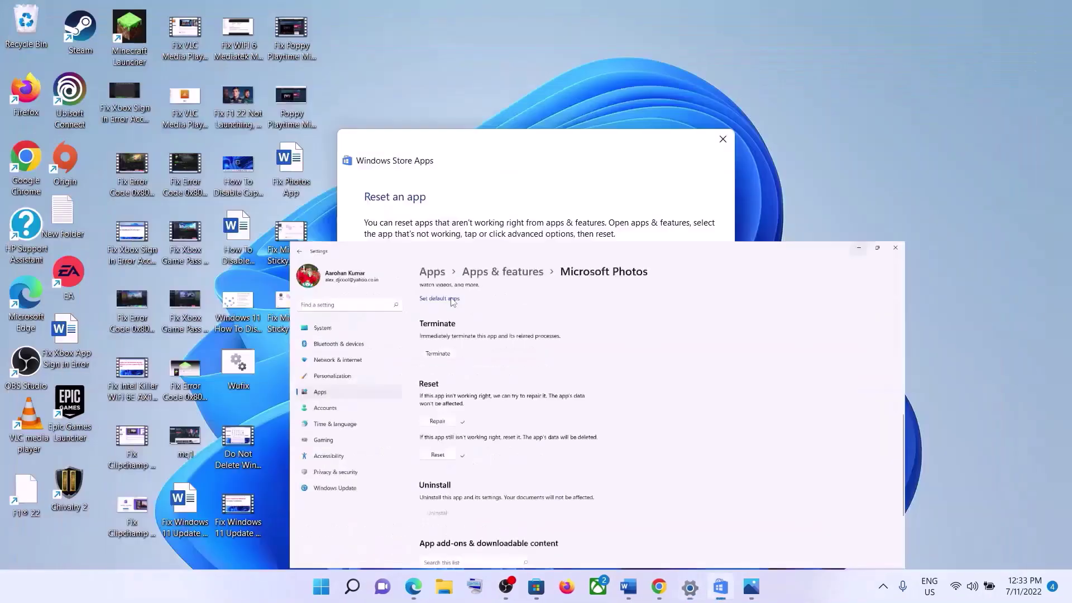
pyautogui.click(628, 587)
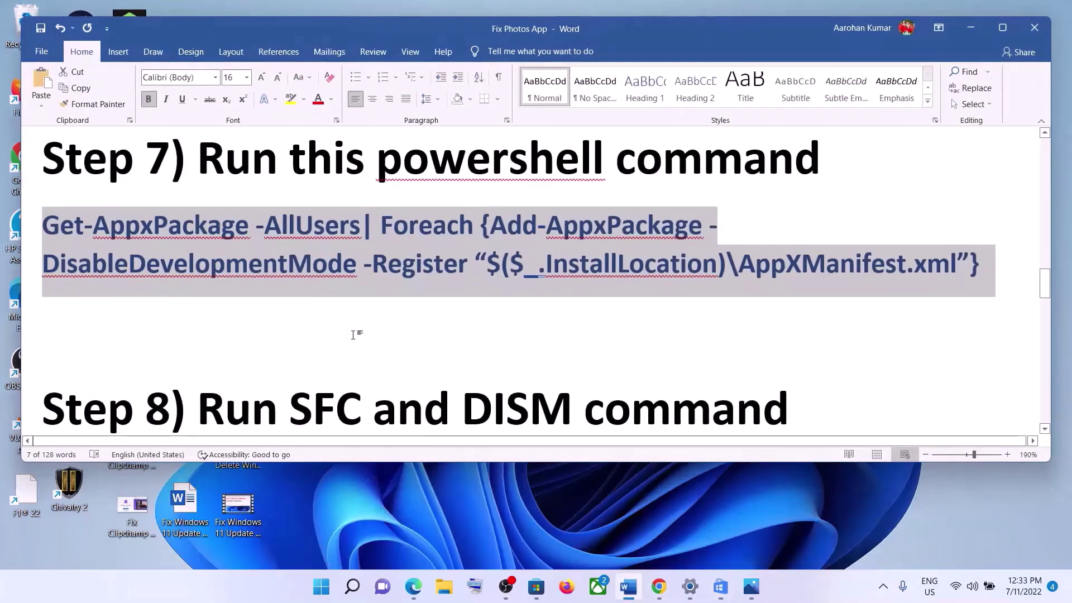
pyautogui.scroll(-2, 363, 343)
pyautogui.scroll(-1, 370, 356)
pyautogui.hotkey('ctrl', 'shift', 'Right')
pyautogui.hotkey('ctrl', 'shift', 'Right')
pyautogui.hotkey('ctrl', 'shift', 'Right')
pyautogui.hotkey('ctrl', 'shift', 'Right')
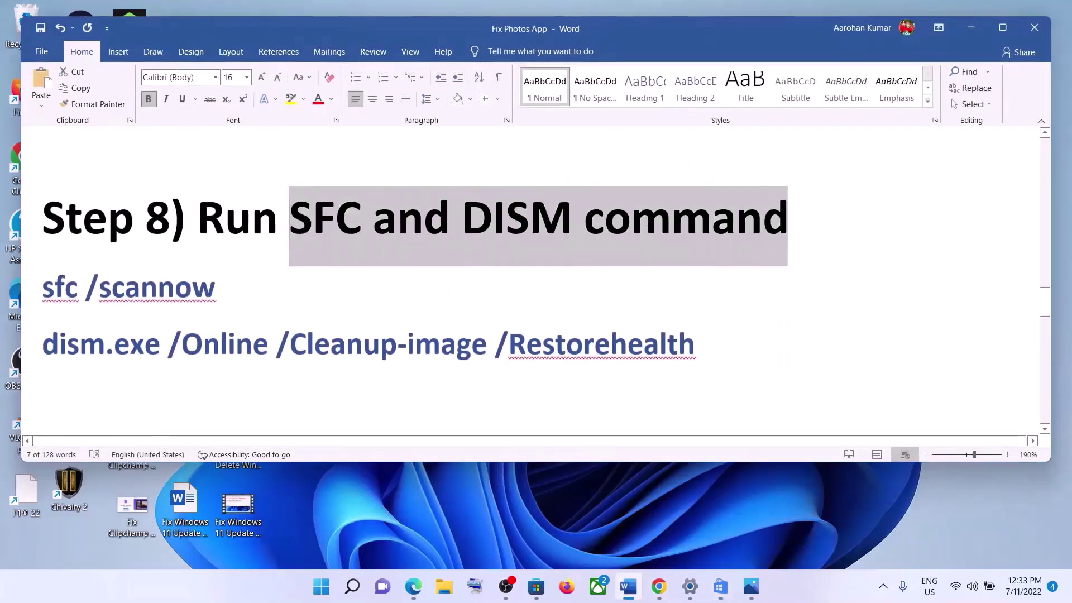
pyautogui.moveTo(362, 295); pyautogui.dragTo(90, 300)
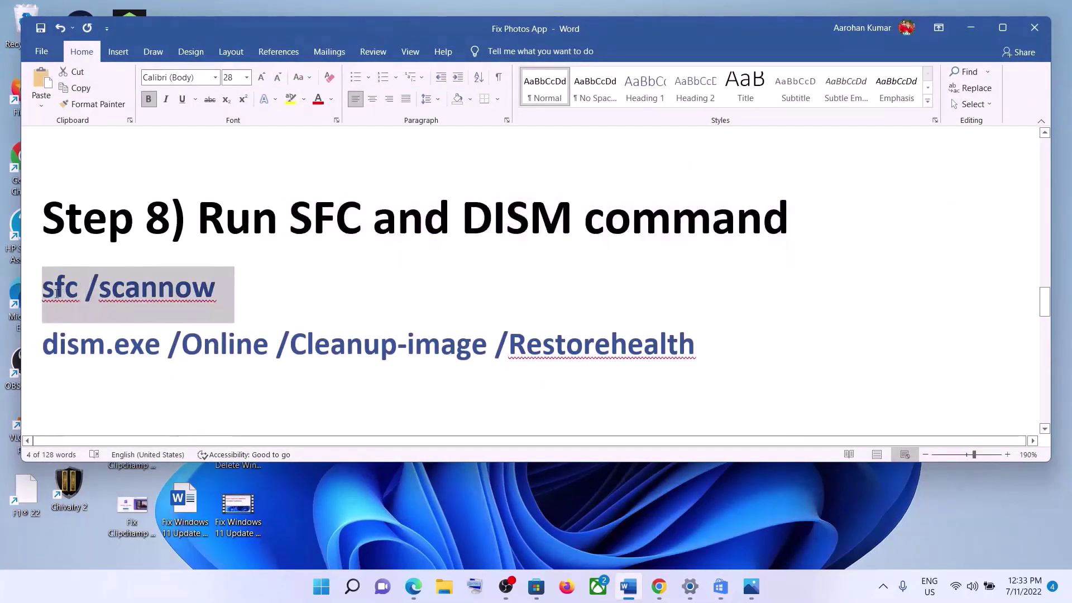
pyautogui.rightClick(90, 300)
pyautogui.click(123, 351)
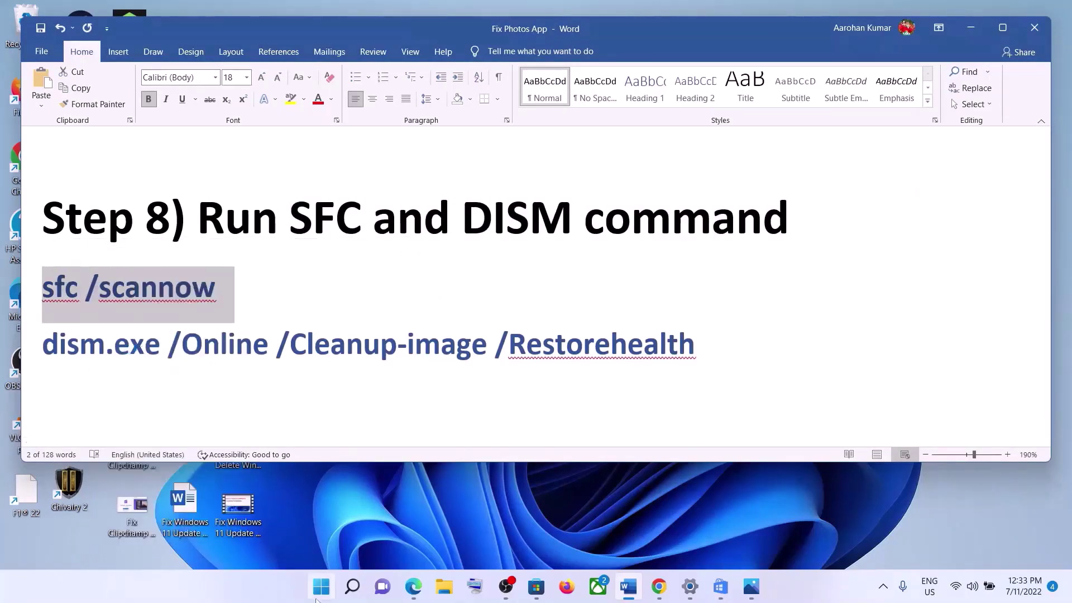
# Open Command Prompt as administrator, run "sfc /scannow", and highlight the verification progress line
pyautogui.click(322, 596)
pyautogui.write('cmd')
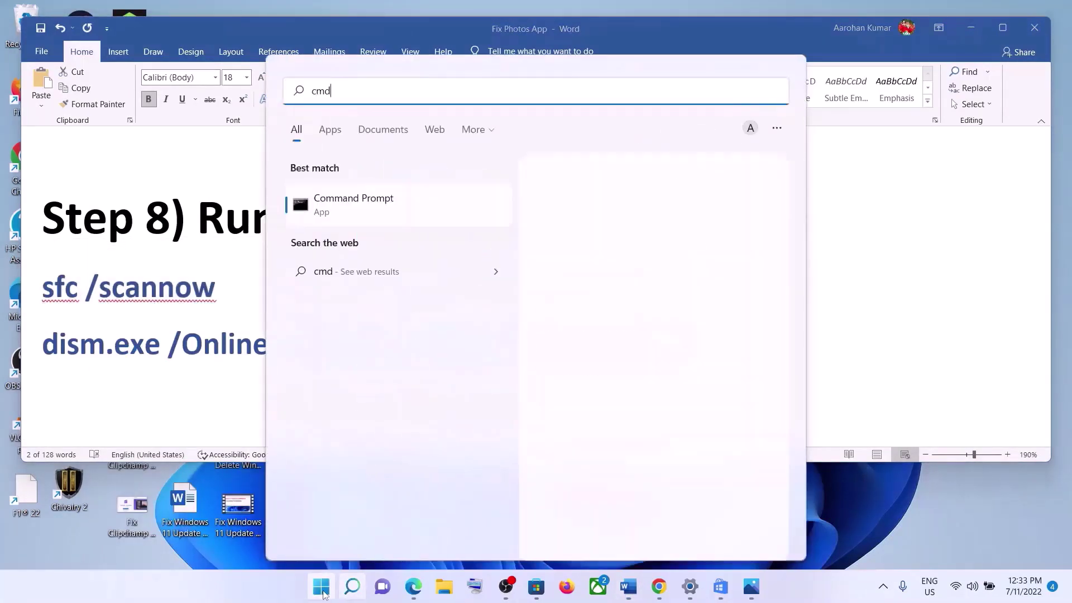
pyautogui.rightClick(368, 215)
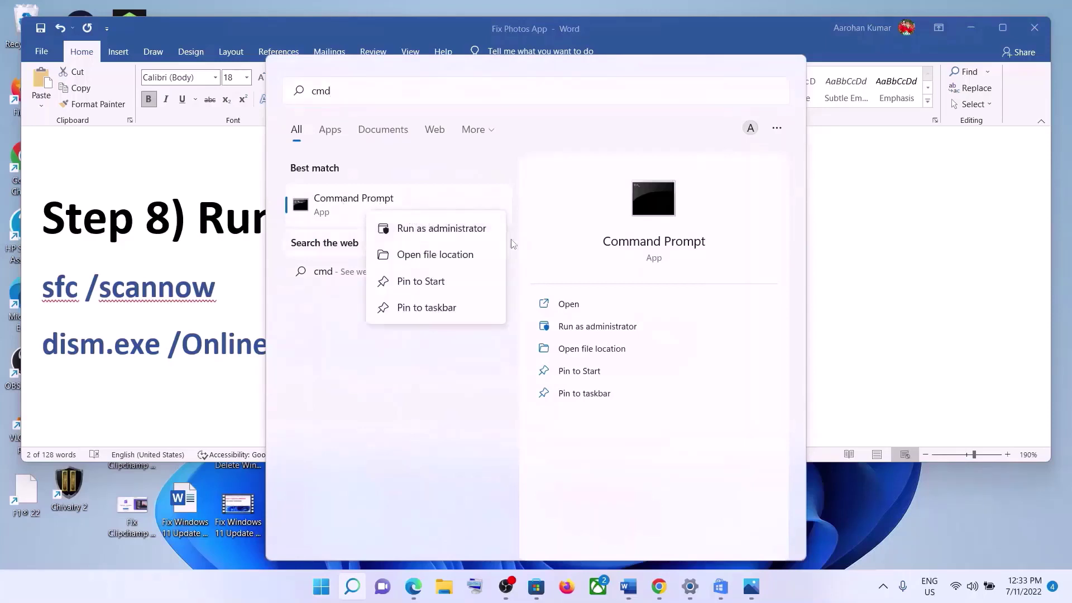
pyautogui.click(457, 234)
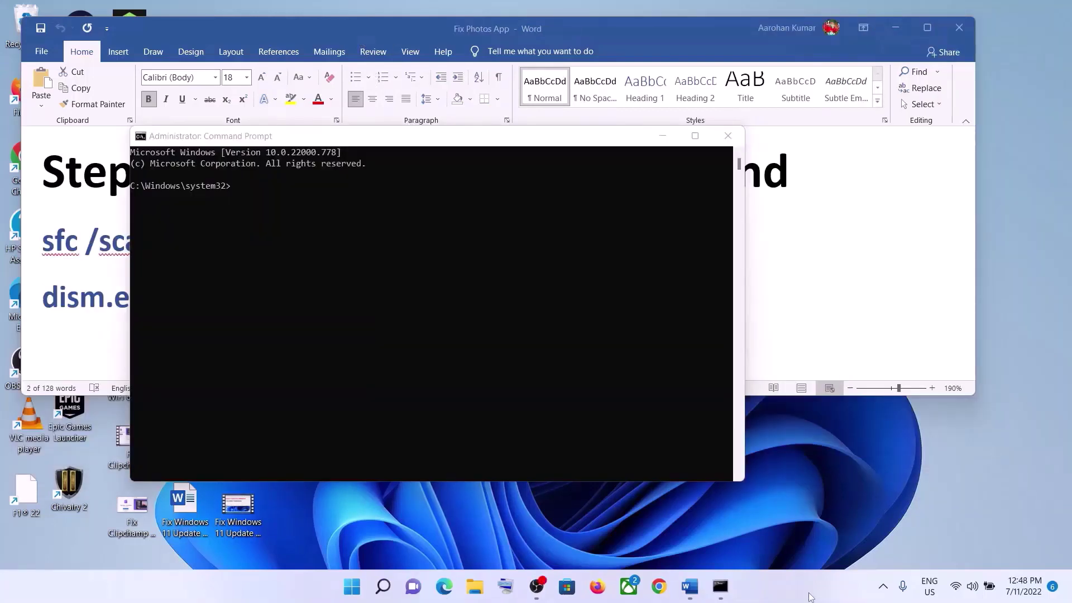
pyautogui.click(430, 297)
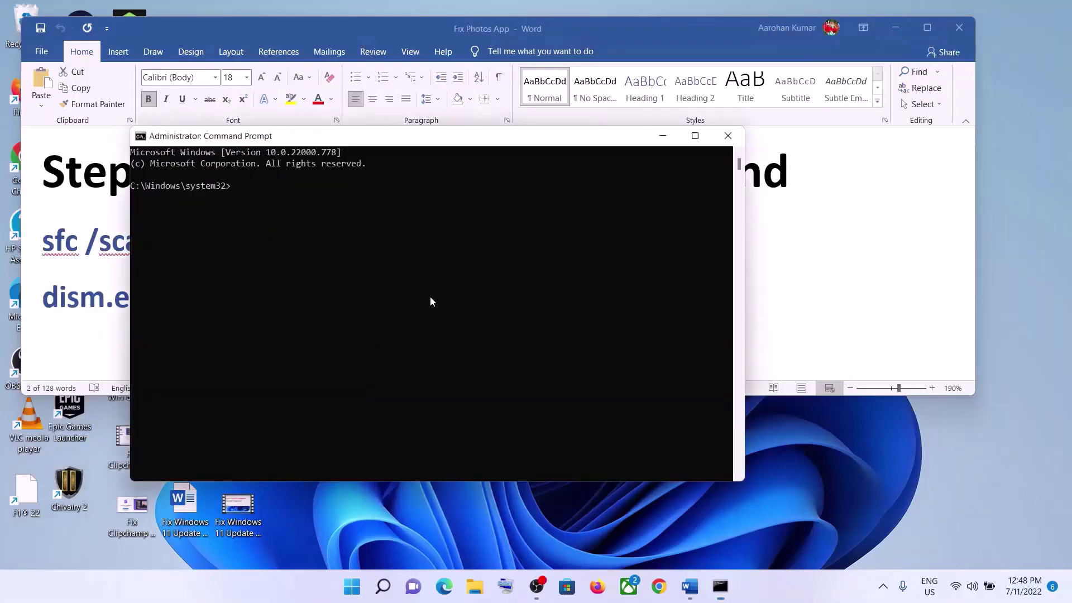
pyautogui.hotkey('ctrl', 'v')
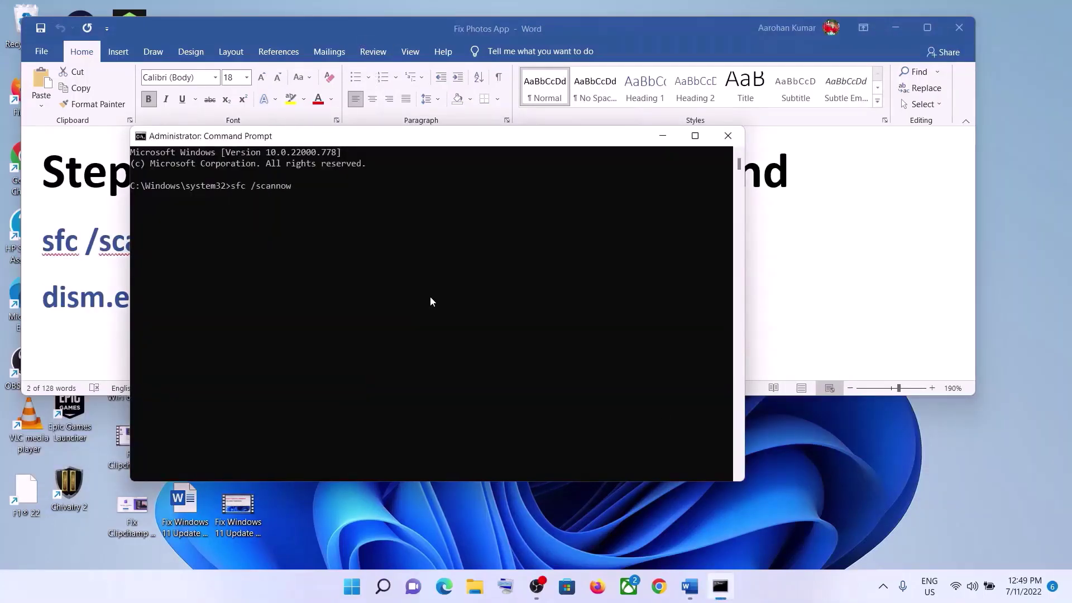
pyautogui.press('Return')
pyautogui.moveTo(376, 145); pyautogui.dragTo(462, 184)
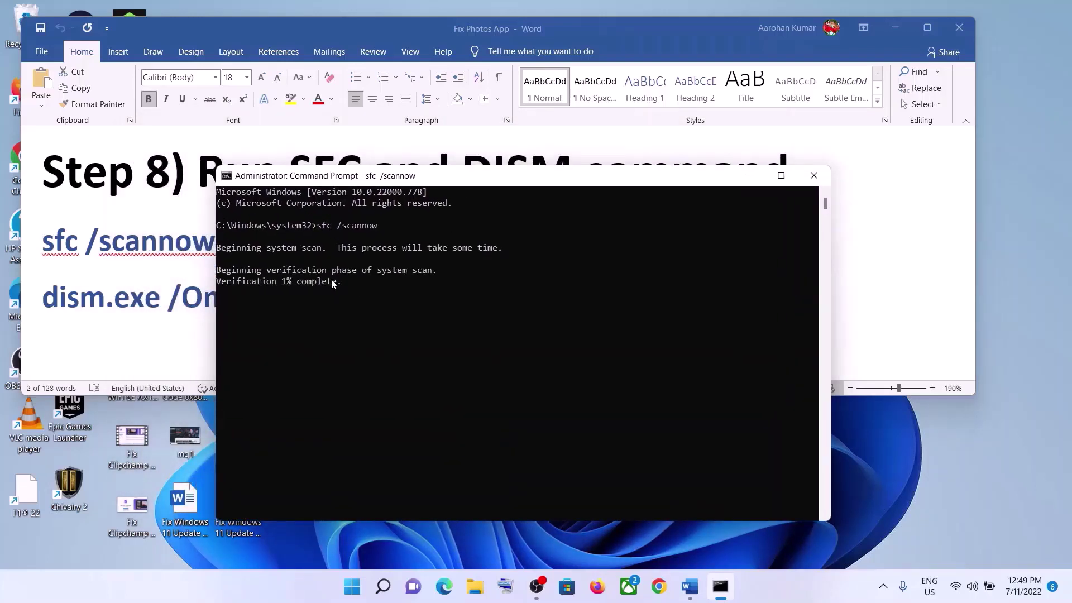
pyautogui.moveTo(267, 283); pyautogui.dragTo(336, 283)
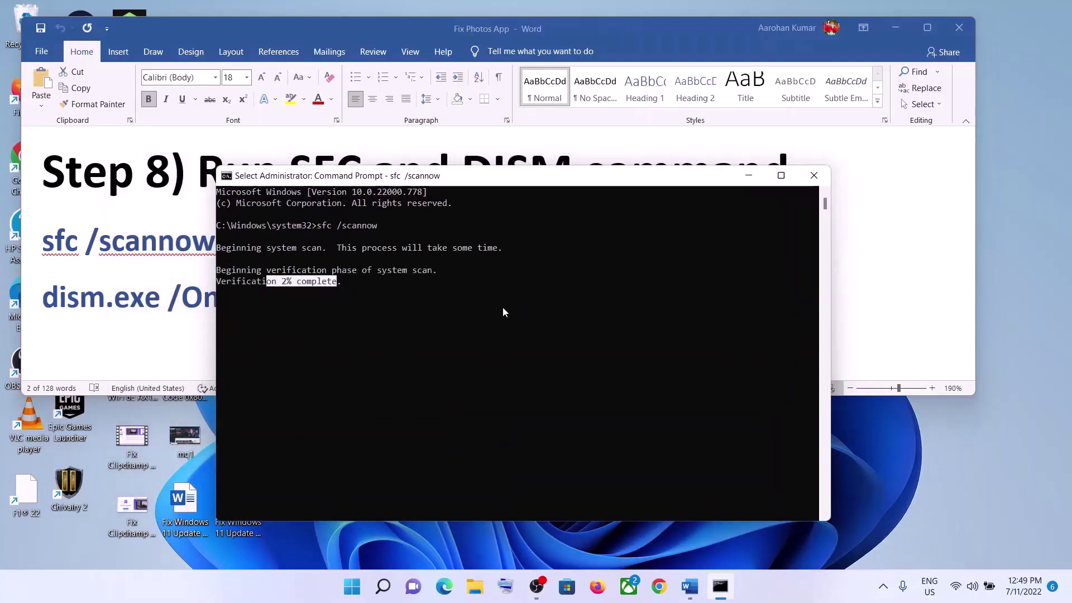
# Copy "dism.exe /Online /Cleanup-image /Restorehealth" from the notes and switch to the Command Prompt window
pyautogui.click(166, 295)
pyautogui.doubleClick(302, 297)
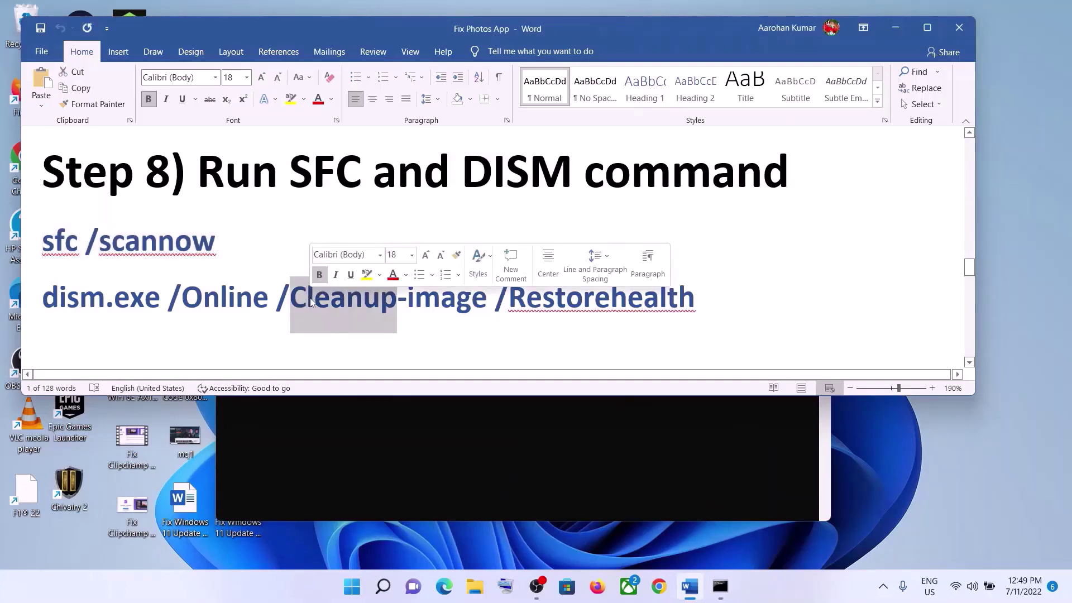
pyautogui.tripleClick(256, 300)
pyautogui.rightClick(255, 302)
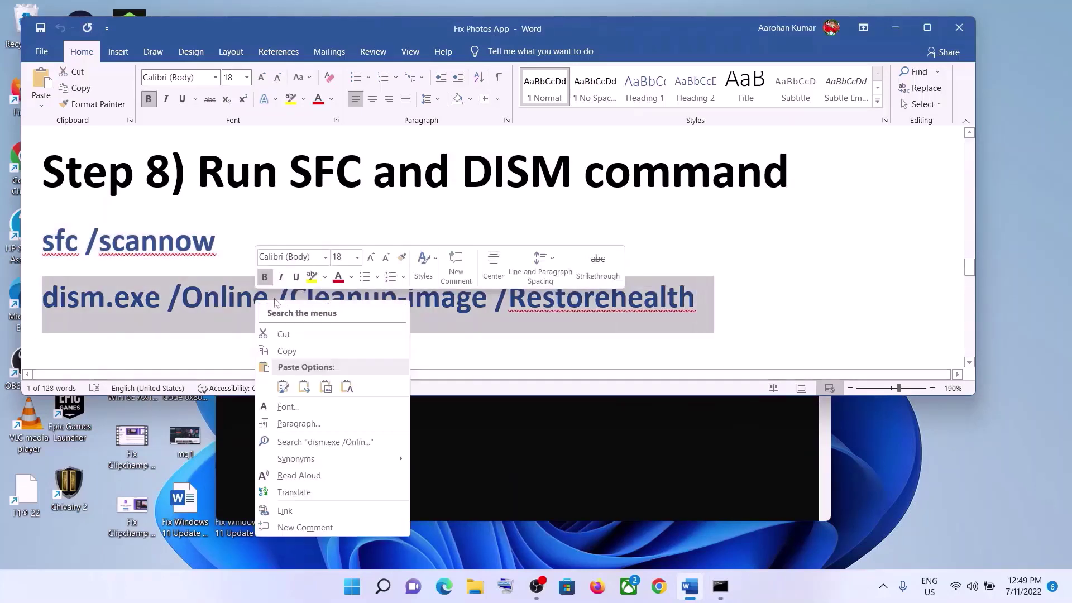
pyautogui.click(287, 351)
pyautogui.click(721, 586)
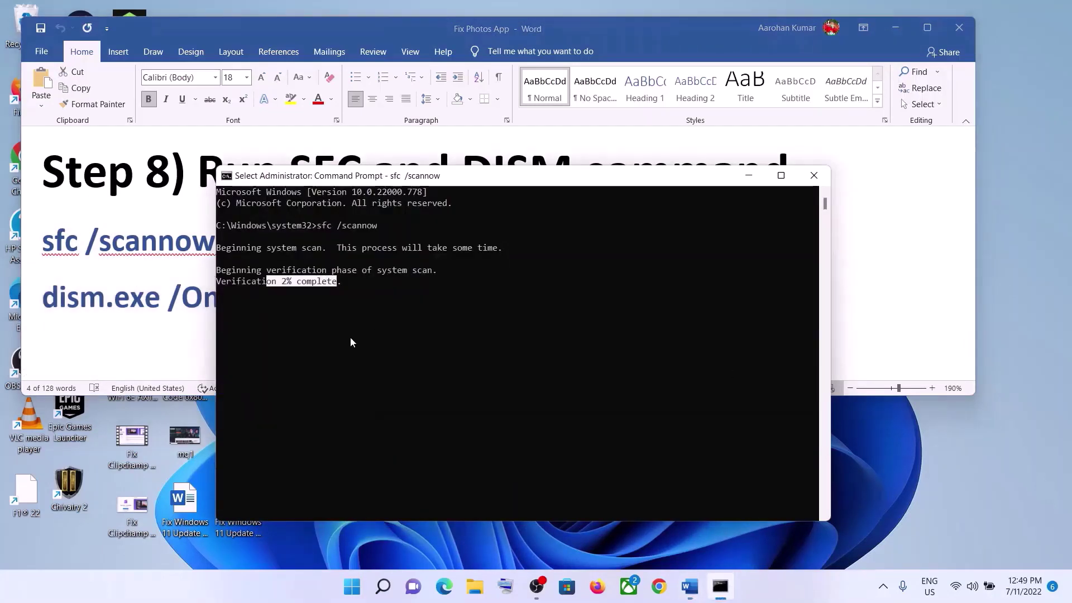
# Highlight the SFC and DISM commands in the notes, view the power options in Start, and close them
pyautogui.click(190, 303)
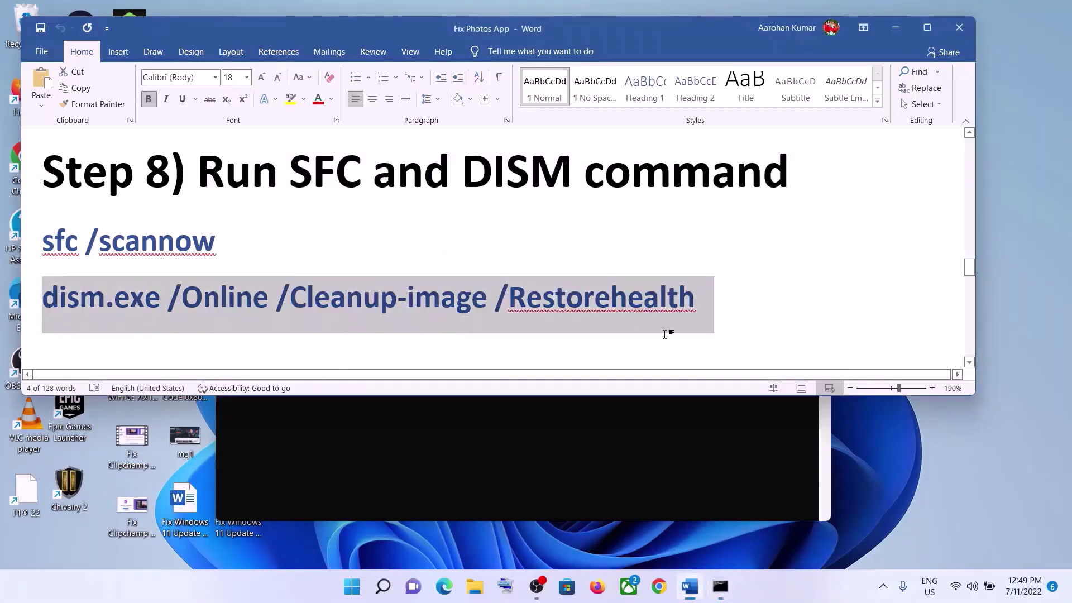
pyautogui.moveTo(717, 307); pyautogui.dragTo(85, 246)
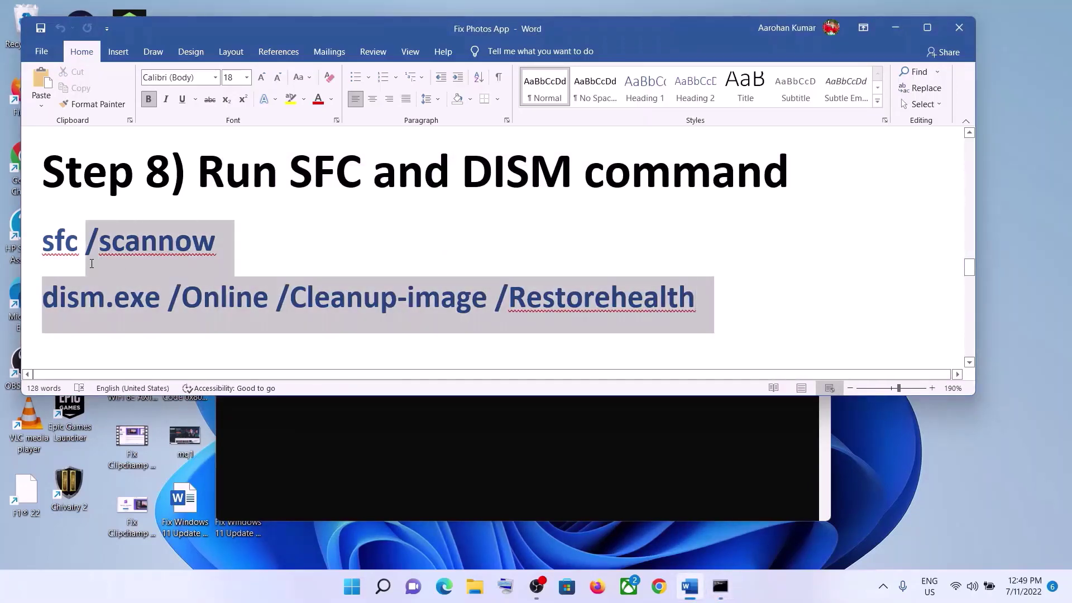
pyautogui.click(352, 587)
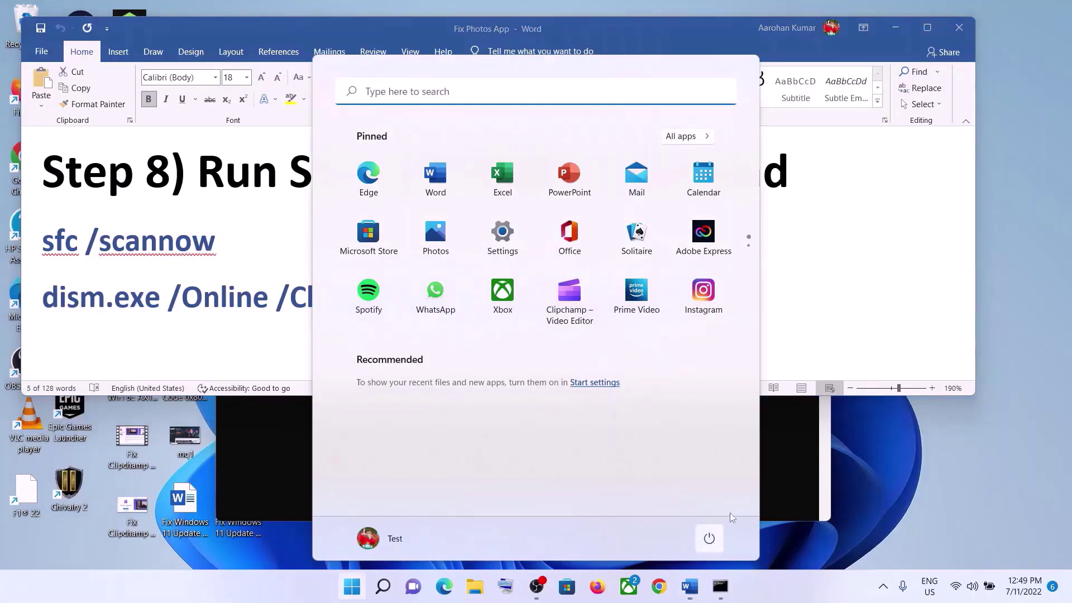
pyautogui.click(710, 538)
pyautogui.press('Escape')
pyautogui.press('Escape')
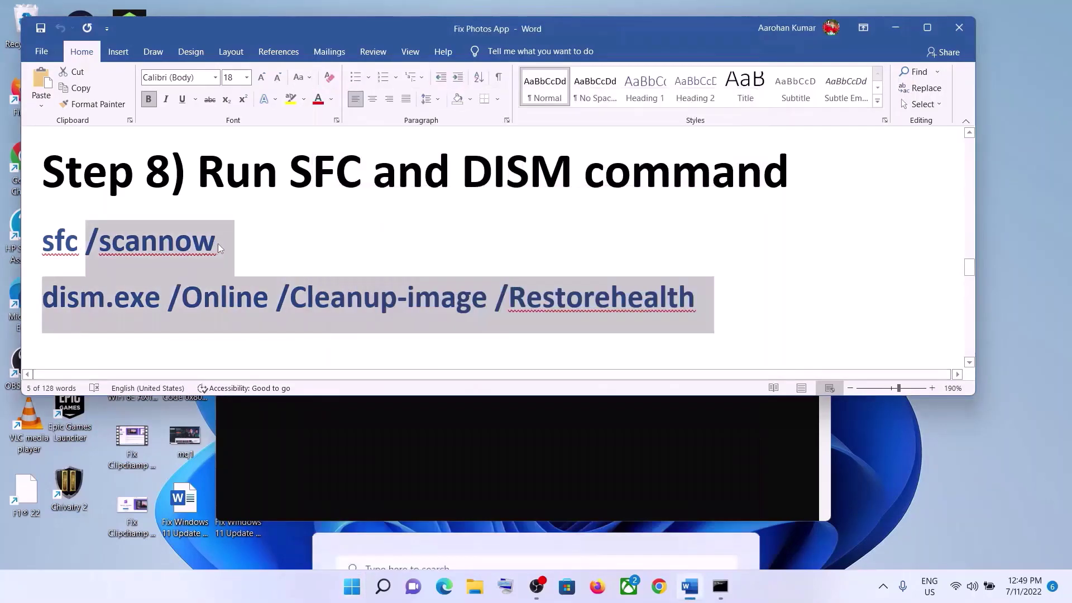
# Highlight the Step 9 heading about updating Windows with the media creation tool and examine its download link
pyautogui.scroll(-5, 289, 264)
pyautogui.moveTo(211, 253); pyautogui.dragTo(630, 320)
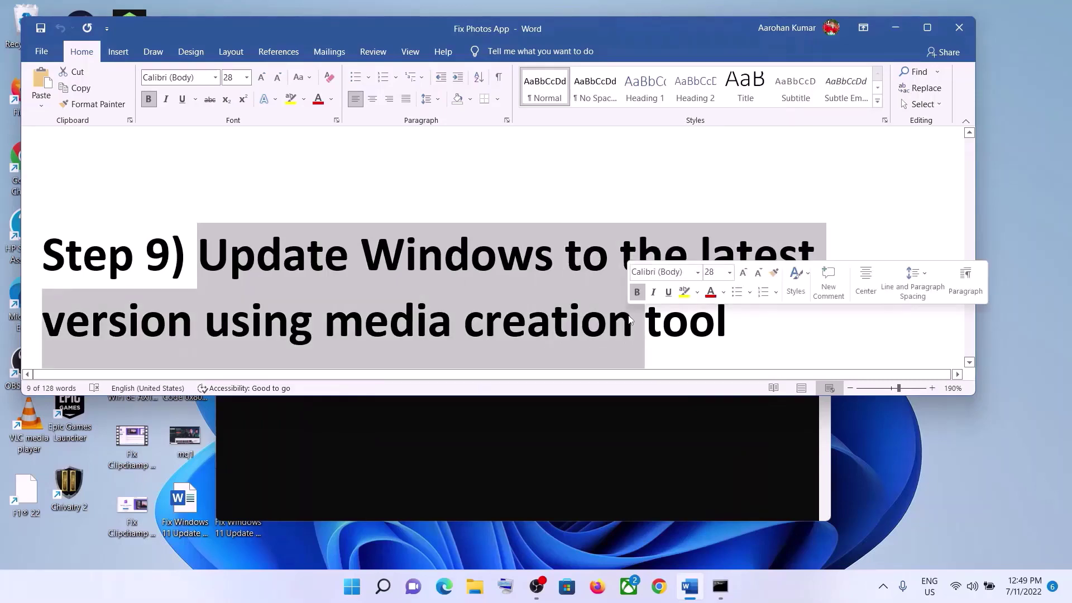
pyautogui.scroll(-2, 696, 242)
pyautogui.scroll(1, 650, 176)
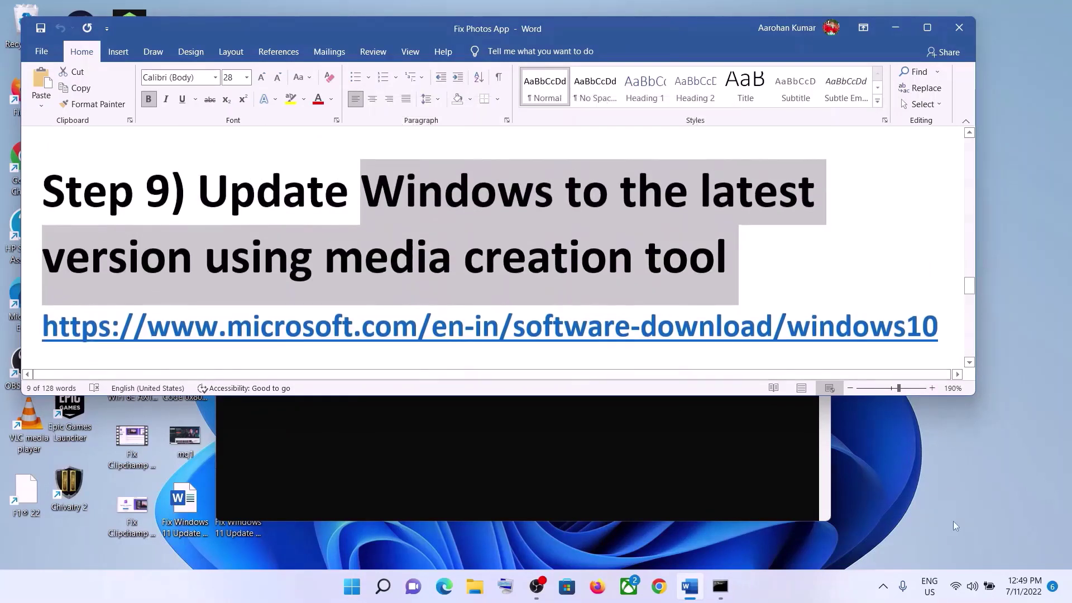
# Highlight the windows10 and windows11 software-download links under "Use media creation tool to update Windows 11/10"
pyautogui.click(846, 590)
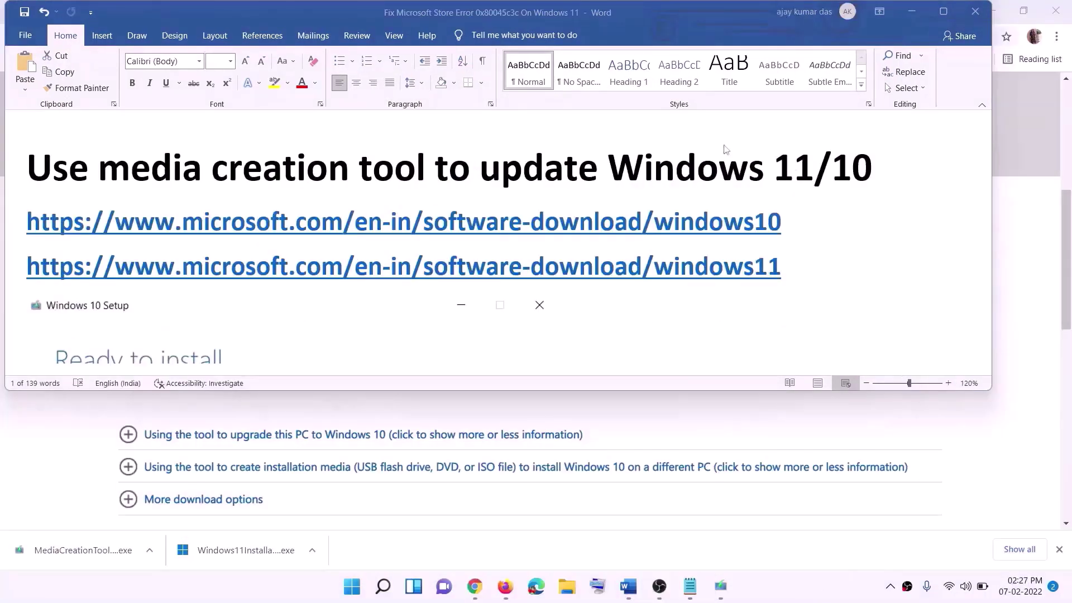
pyautogui.click(789, 230)
pyautogui.tripleClick(795, 219)
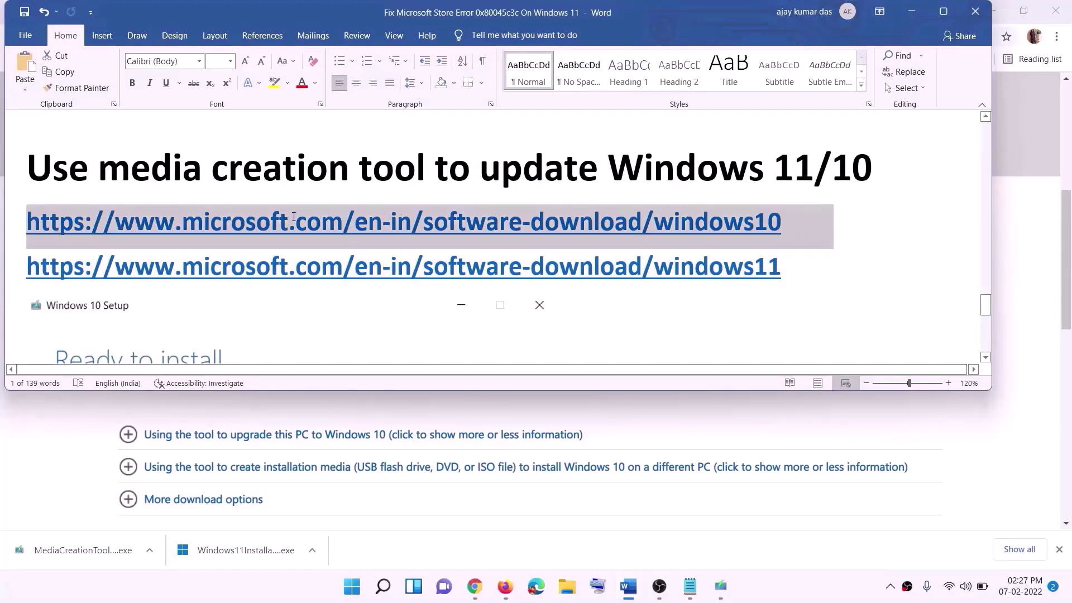
pyautogui.tripleClick(797, 268)
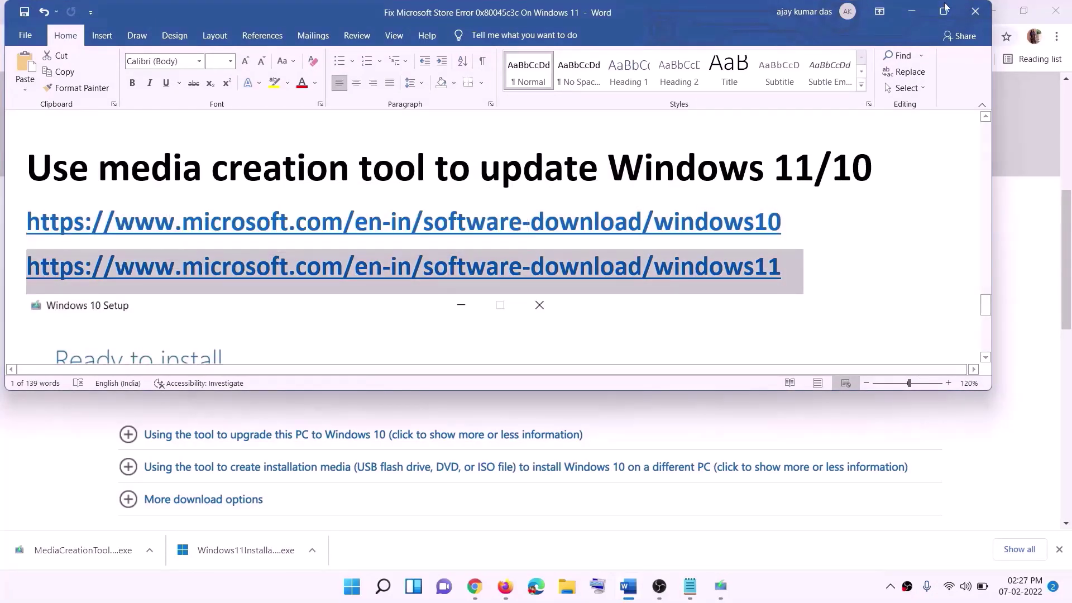
# Minimize the notes, find the media creation tool section on the Download Windows 10 page, and bring up the Windows 10 Setup window
pyautogui.click(912, 11)
pyautogui.scroll(6, 455, 287)
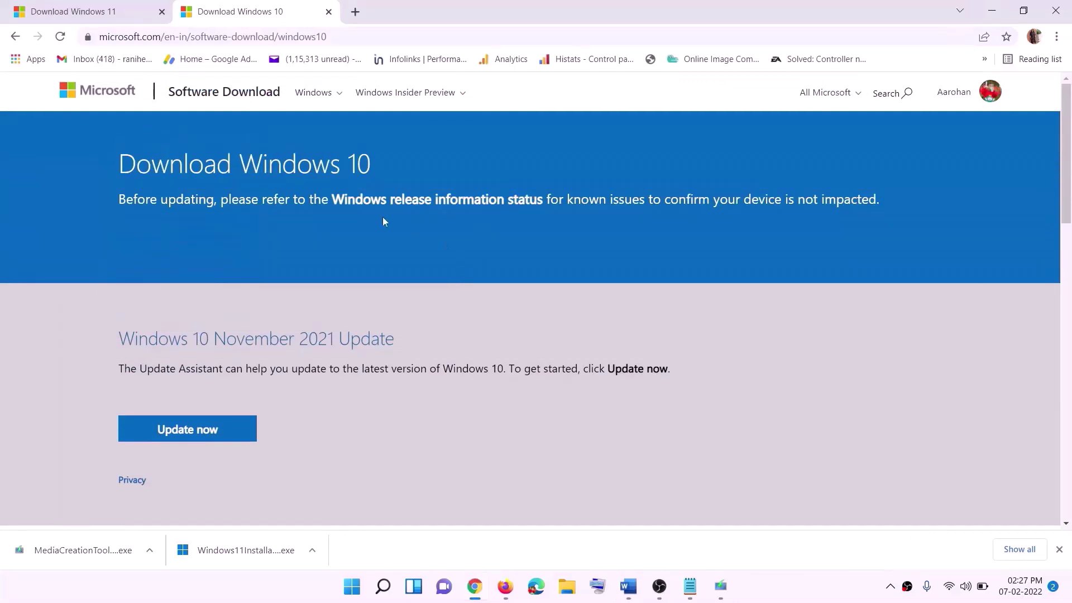
pyautogui.scroll(-5, 360, 310)
pyautogui.moveTo(128, 334); pyautogui.dragTo(239, 334)
pyautogui.scroll(-1, 358, 310)
pyautogui.scroll(-2, 358, 309)
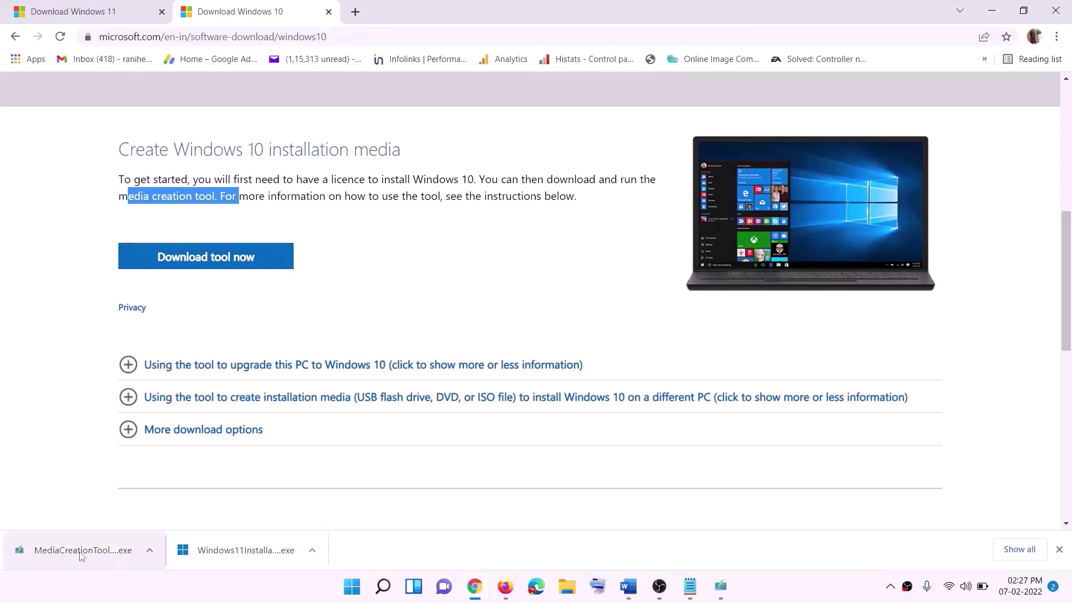
pyautogui.click(729, 592)
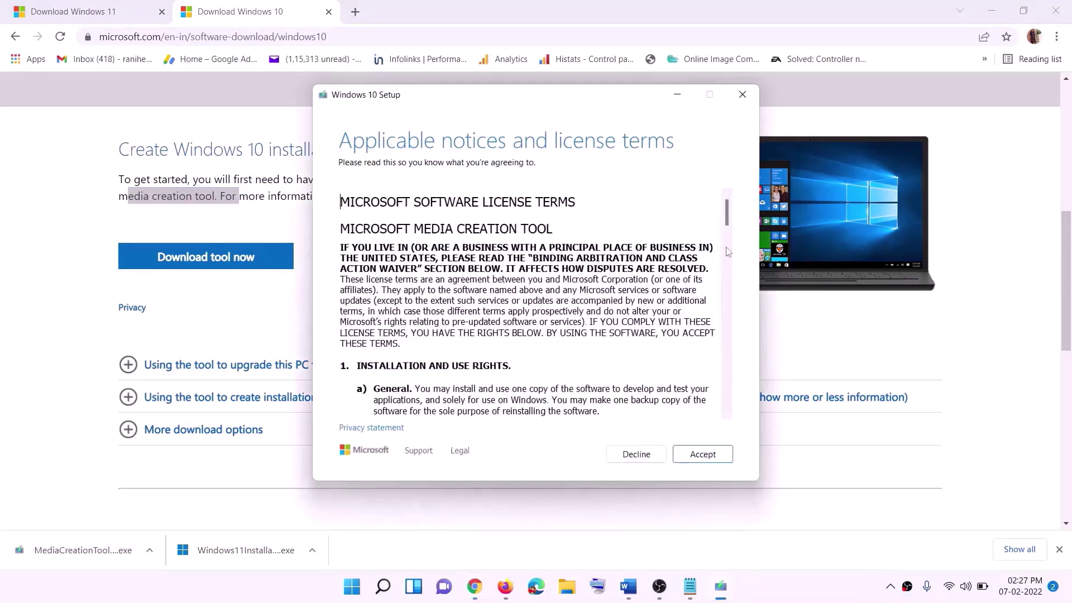
# Accept the Windows 10 Setup license terms and start the download with the Upgrade this PC now option
pyautogui.click(698, 457)
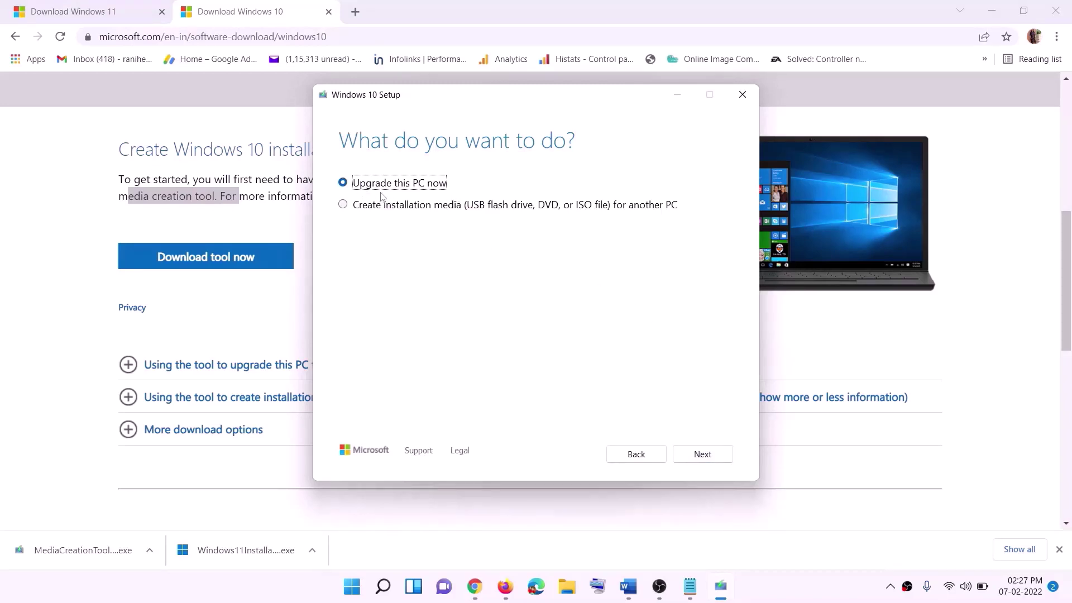
pyautogui.click(703, 453)
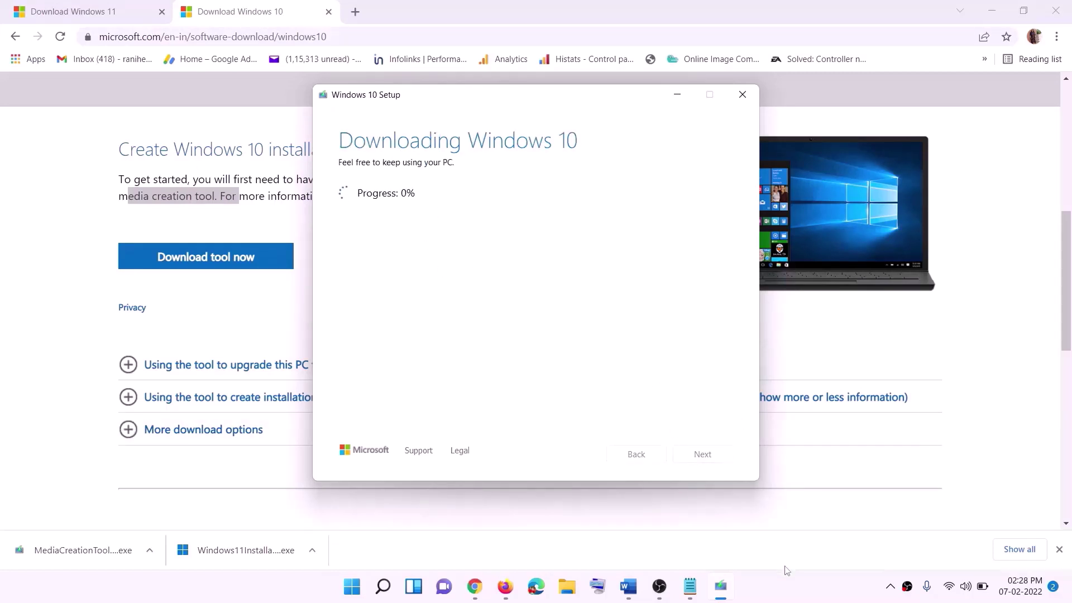
pyautogui.click(791, 598)
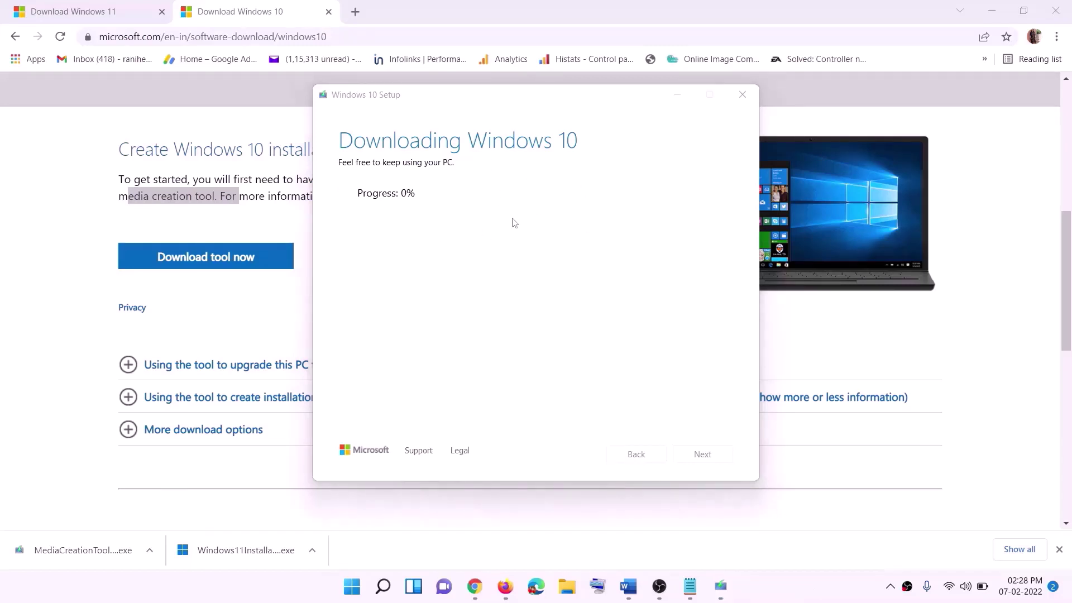
# Switch to the Word notes, maximize them, and examine the Windows 10 Ready to install screenshot and its options for what to keep
pyautogui.click(636, 595)
pyautogui.scroll(-2, 115, 272)
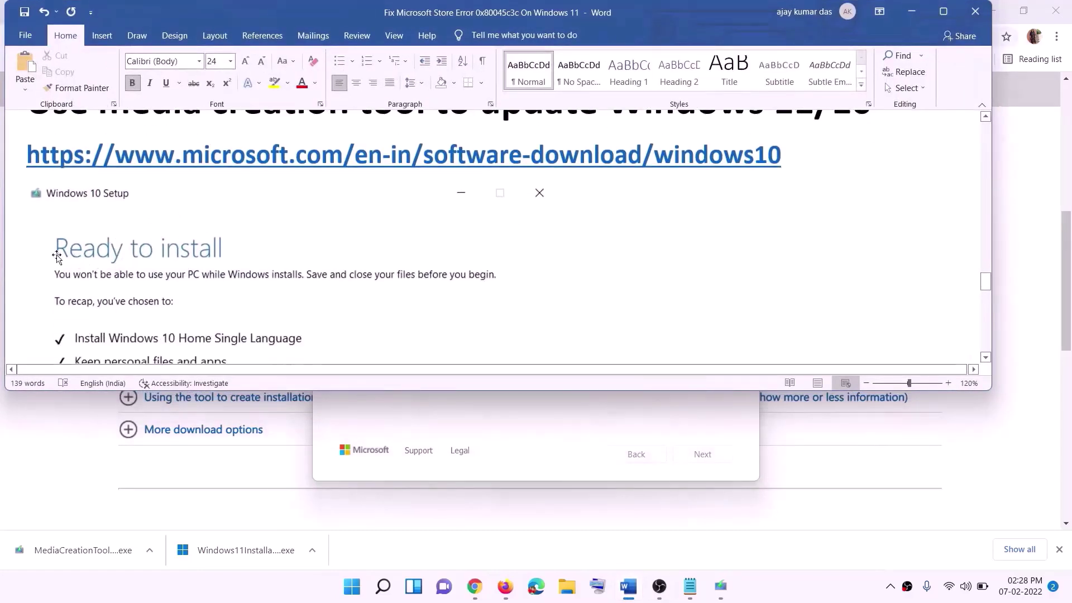
pyautogui.click(943, 12)
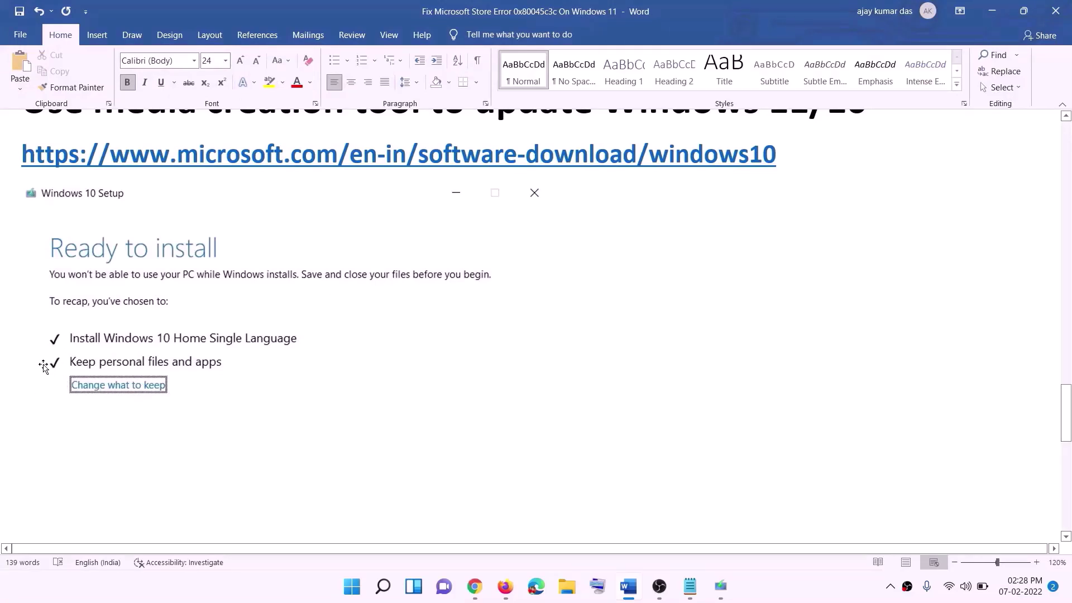
pyautogui.scroll(-6, 503, 382)
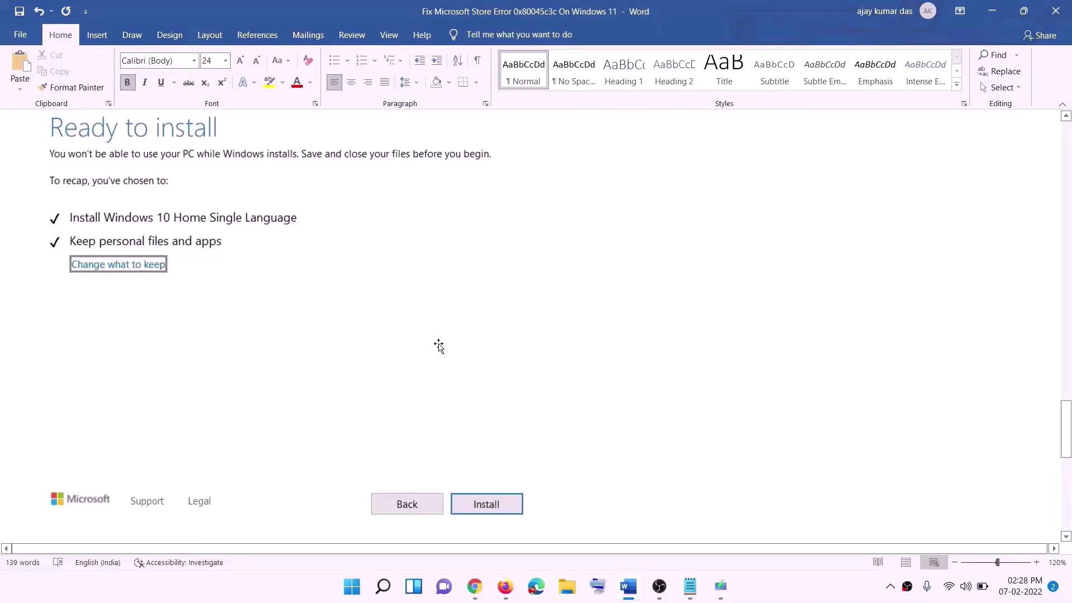
pyautogui.scroll(1, 439, 347)
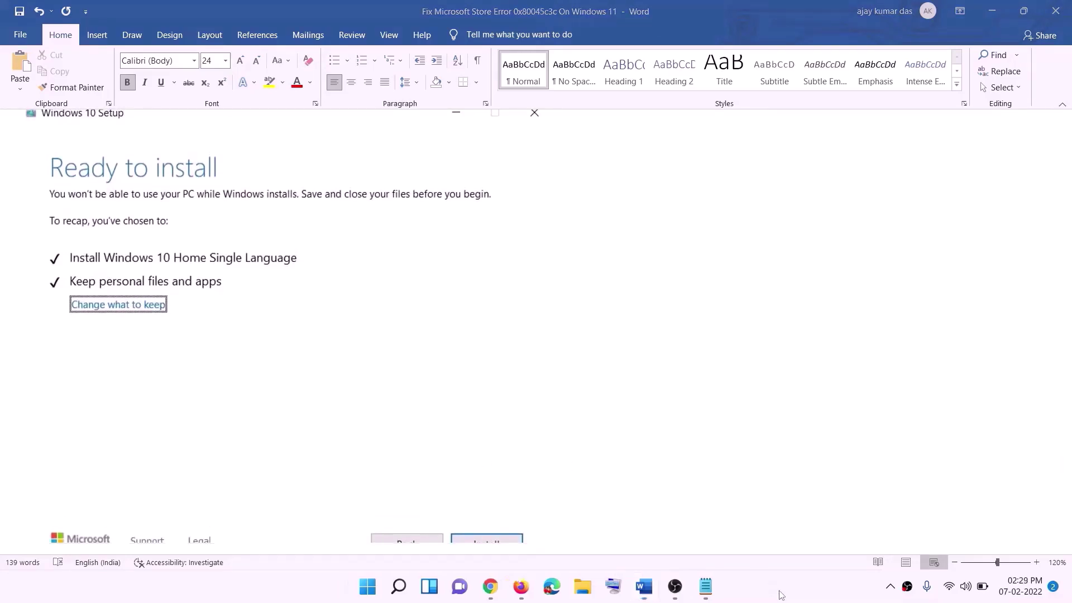
# Switch to Chrome and download the media creation tool under Create Windows 11 Installation Media, highlighting its name in the description
pyautogui.click(491, 587)
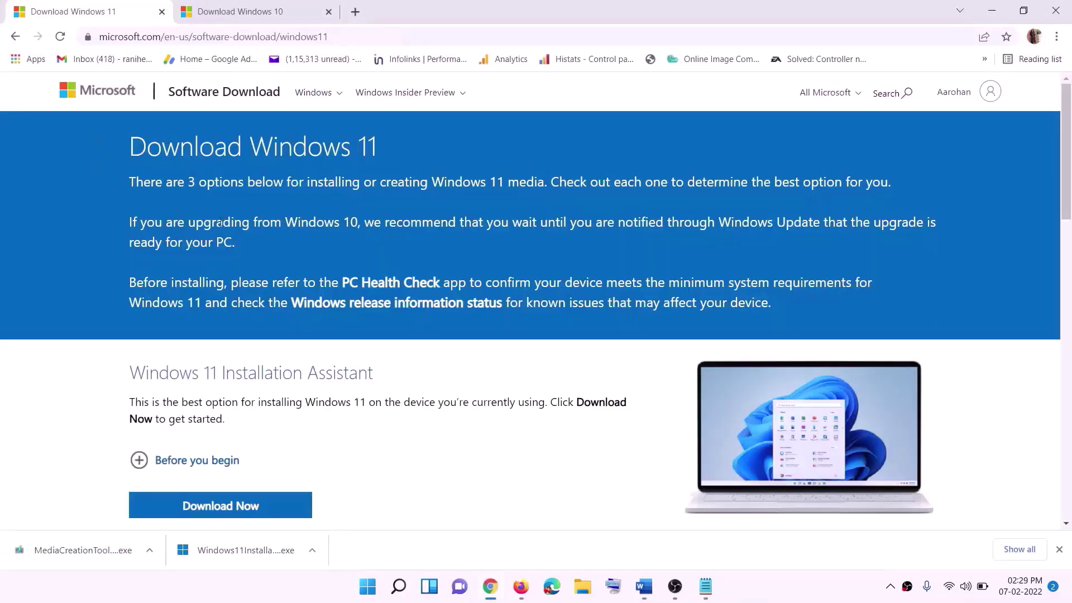
pyautogui.scroll(-5, 240, 436)
pyautogui.moveTo(198, 331); pyautogui.dragTo(295, 331)
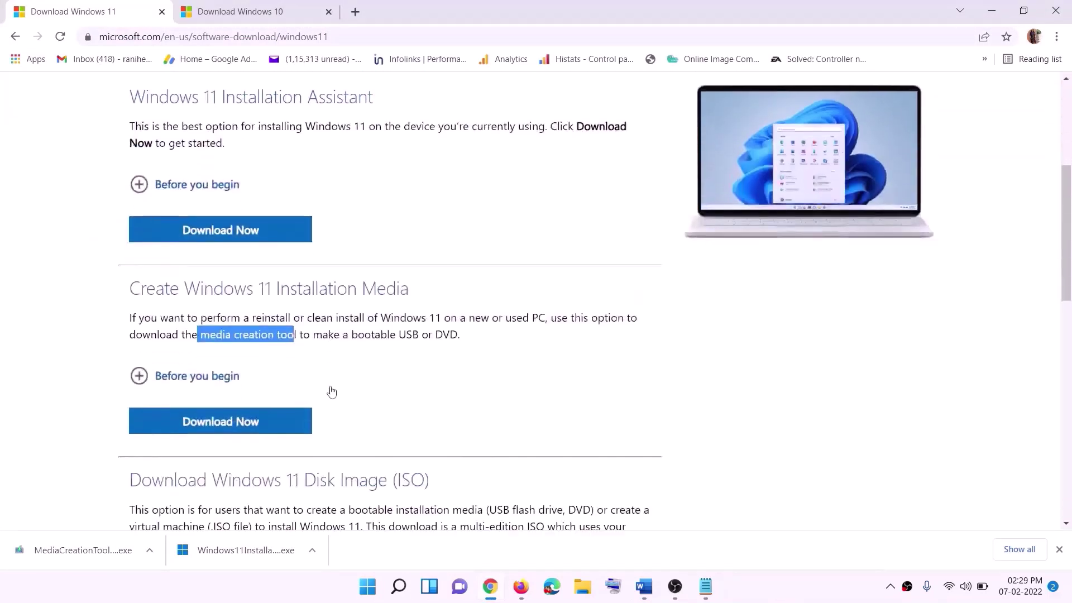
pyautogui.moveTo(201, 332); pyautogui.dragTo(310, 332)
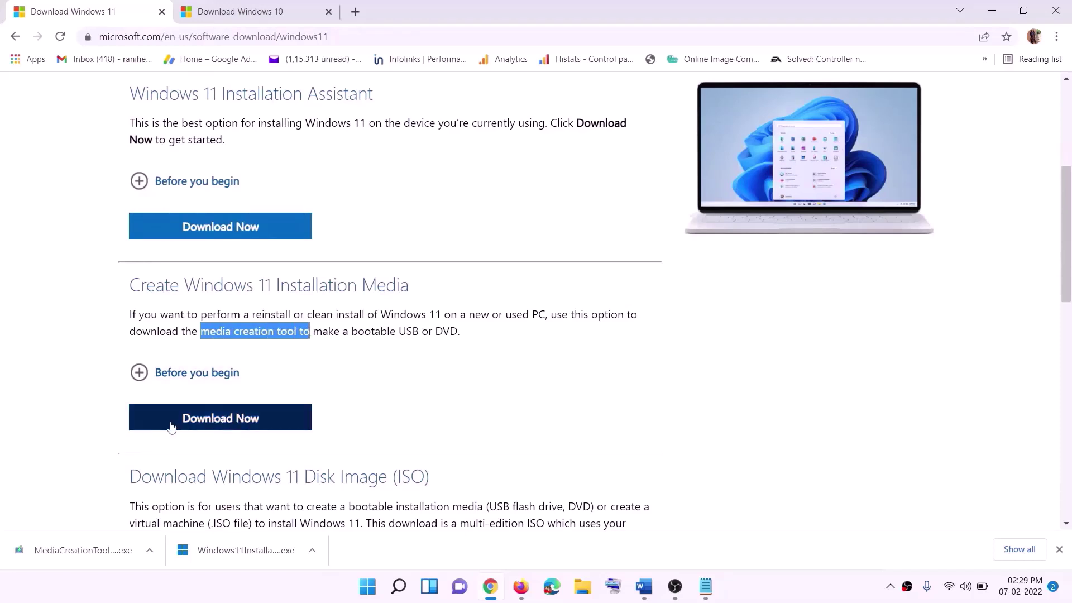
pyautogui.click(213, 427)
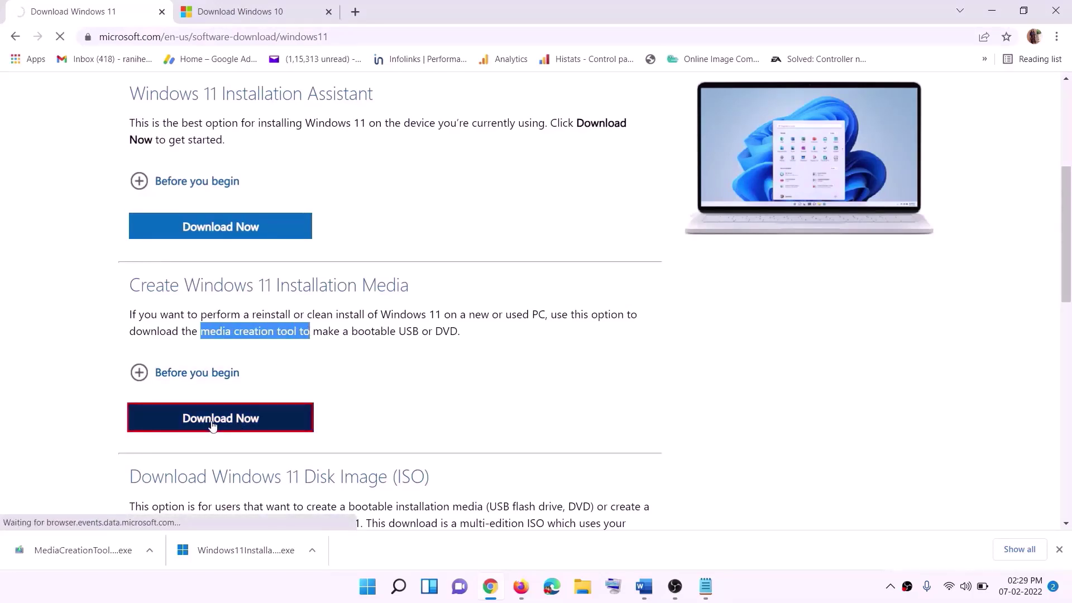
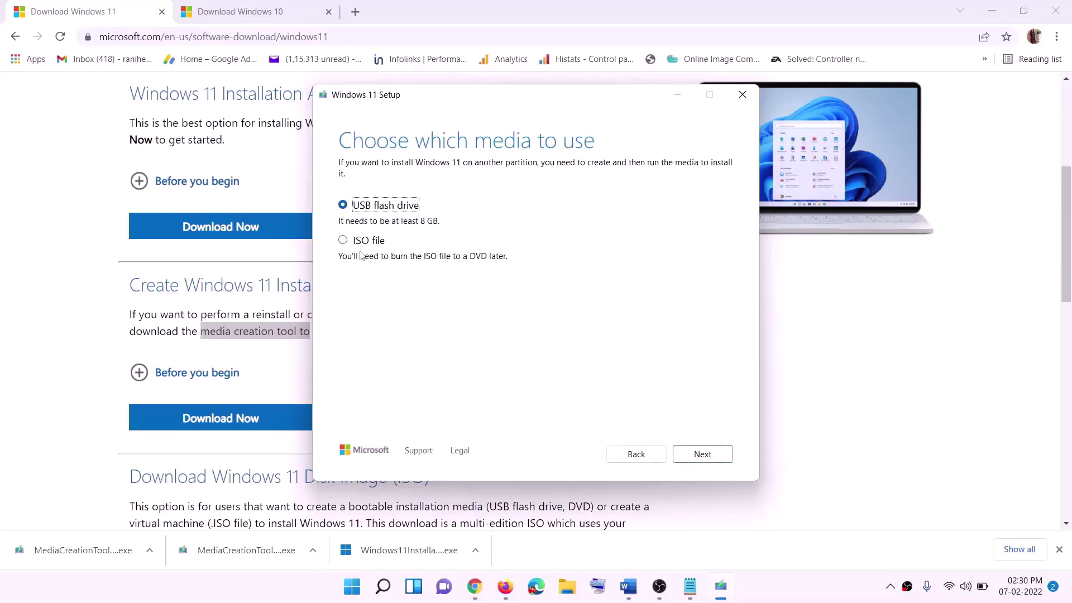
# Choose ISO file as the Windows 11 installation media and save it to the Desktop as Windows
pyautogui.click(364, 241)
pyautogui.click(705, 454)
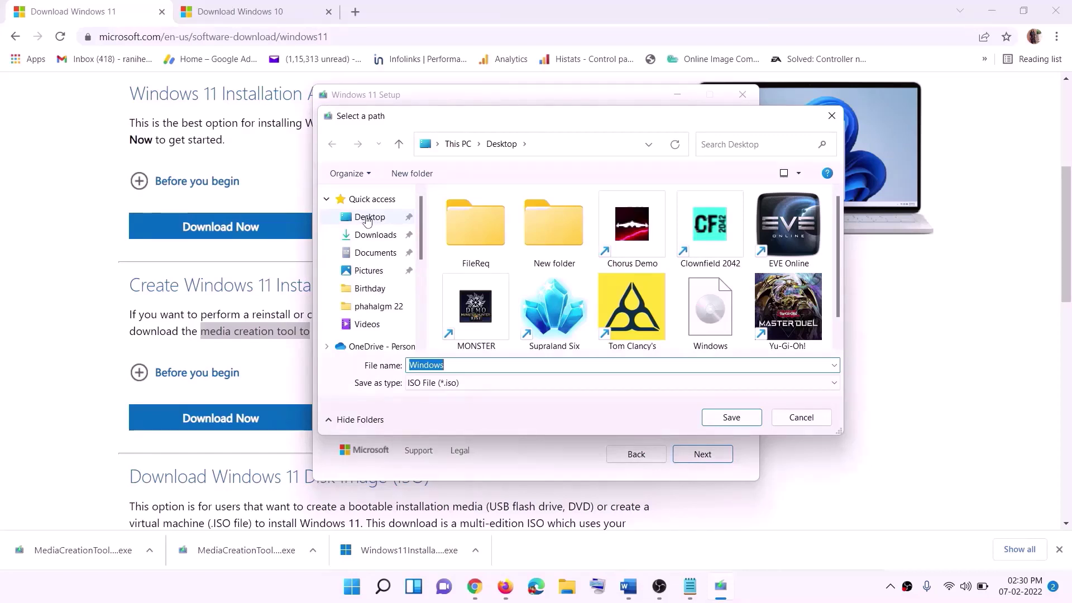
pyautogui.click(367, 219)
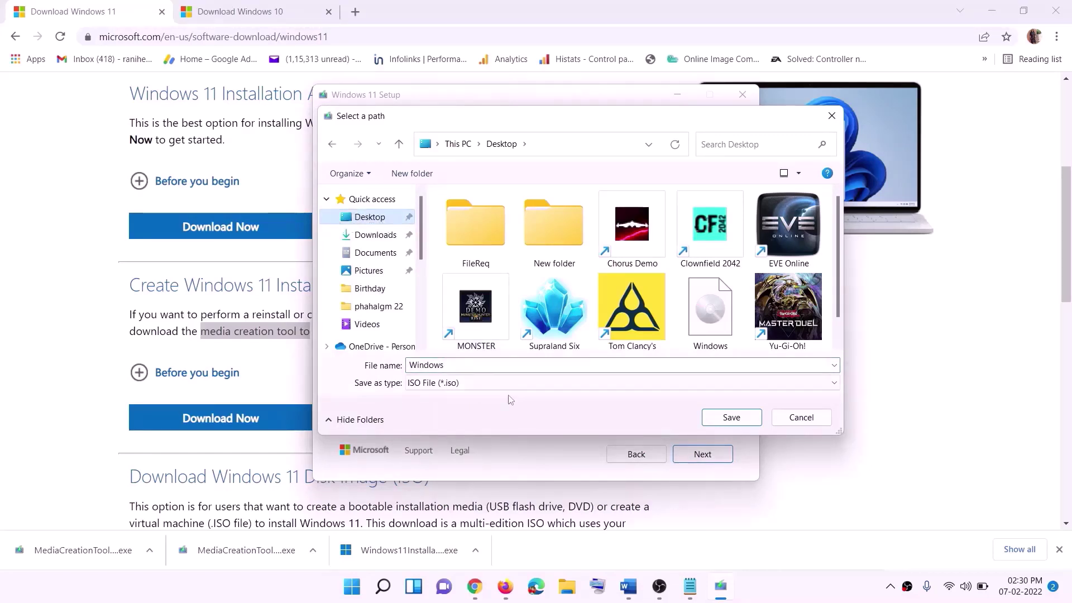
pyautogui.click(734, 417)
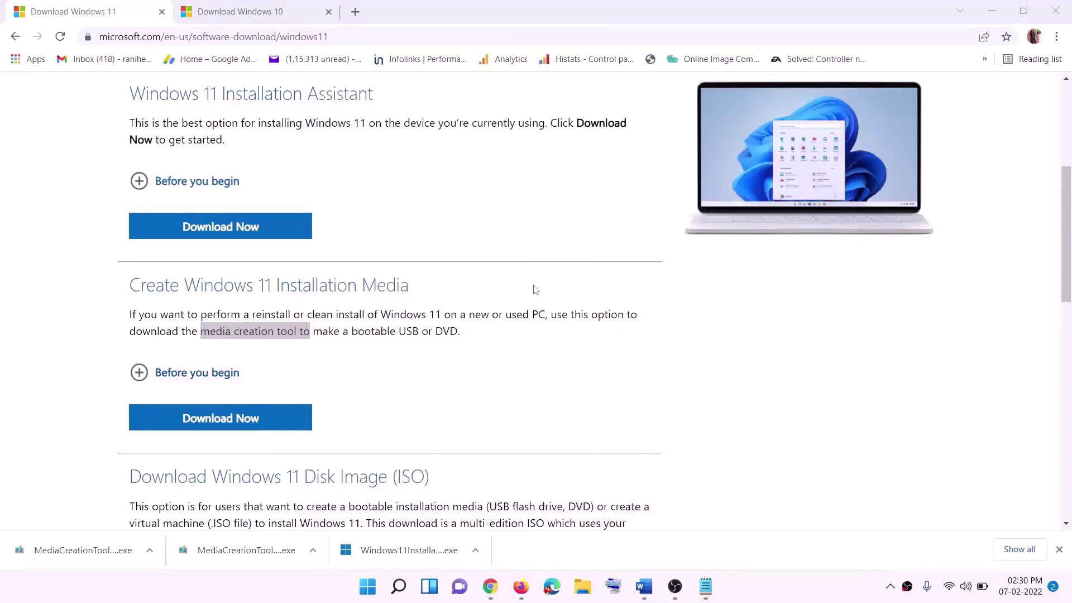
# Show the desktop, move the Windows ISO file beside the other icons above Firefox, and open it
pyautogui.press('super+d')
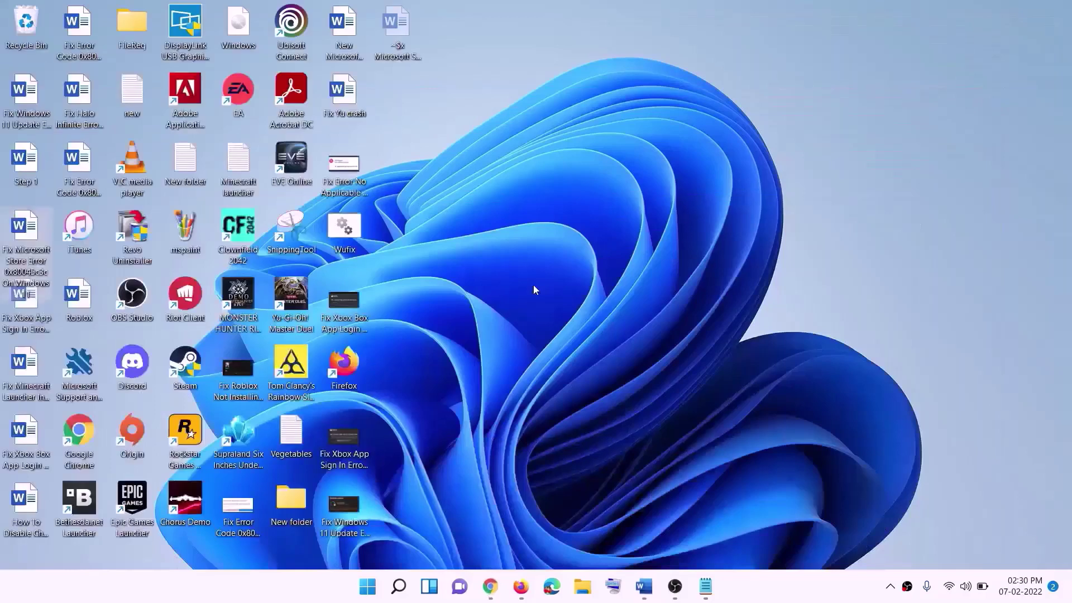
pyautogui.moveTo(254, 29); pyautogui.dragTo(348, 303)
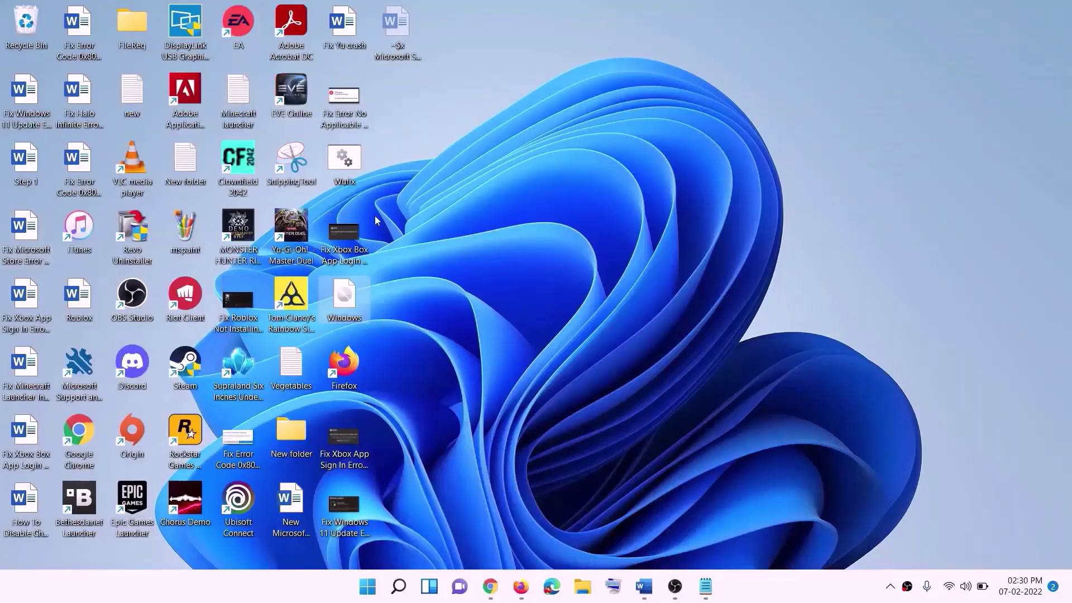
pyautogui.doubleClick(345, 301)
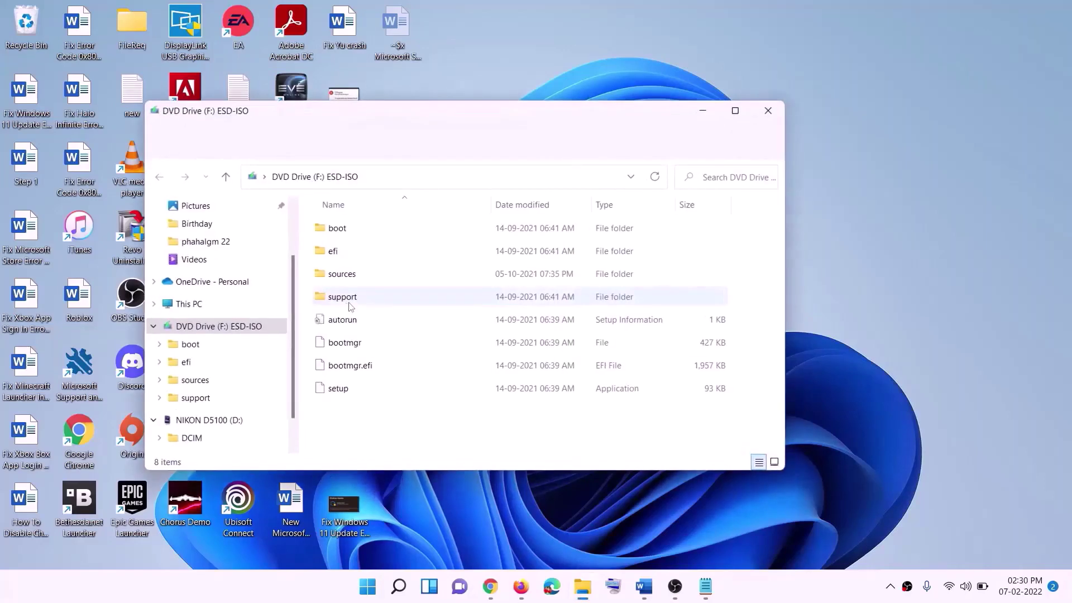
# Run setup from the mounted ESD-ISO drive, allow it to make changes, and proceed past the Install Windows 11 page
pyautogui.click(350, 391)
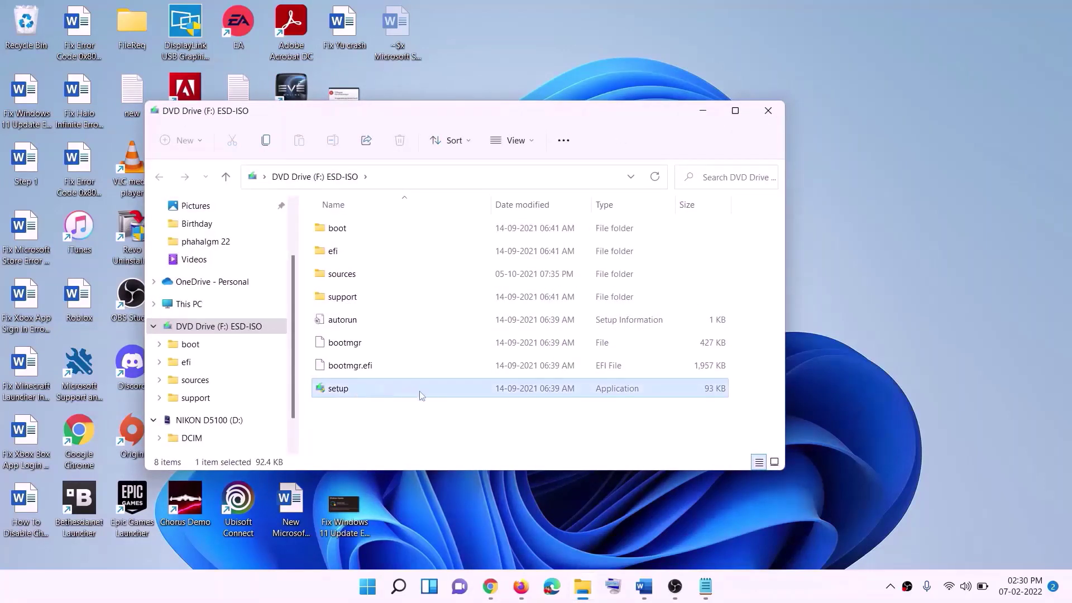
pyautogui.doubleClick(367, 391)
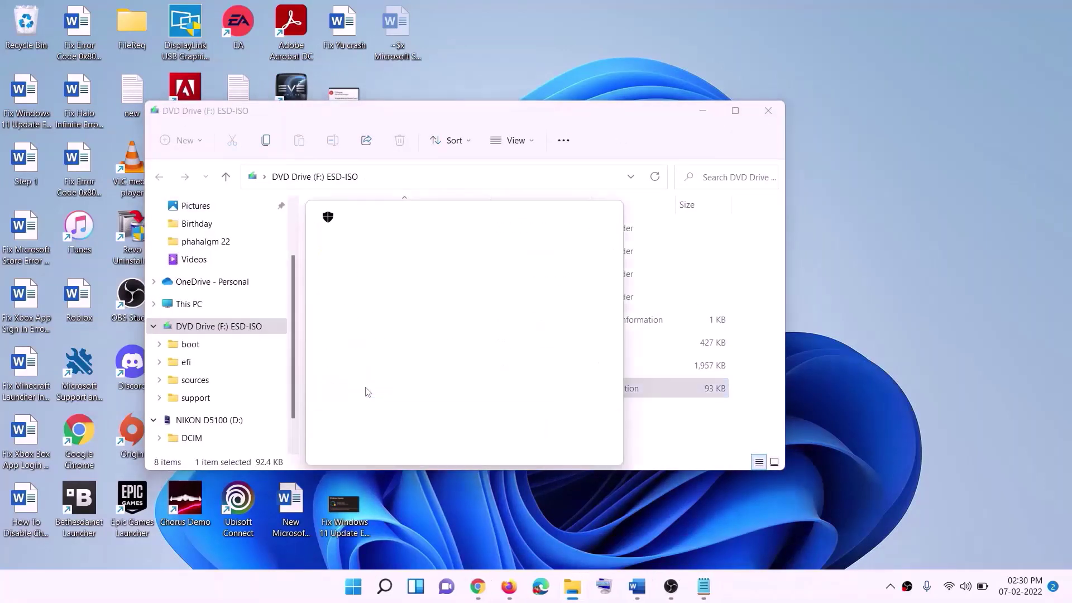
pyautogui.click(434, 440)
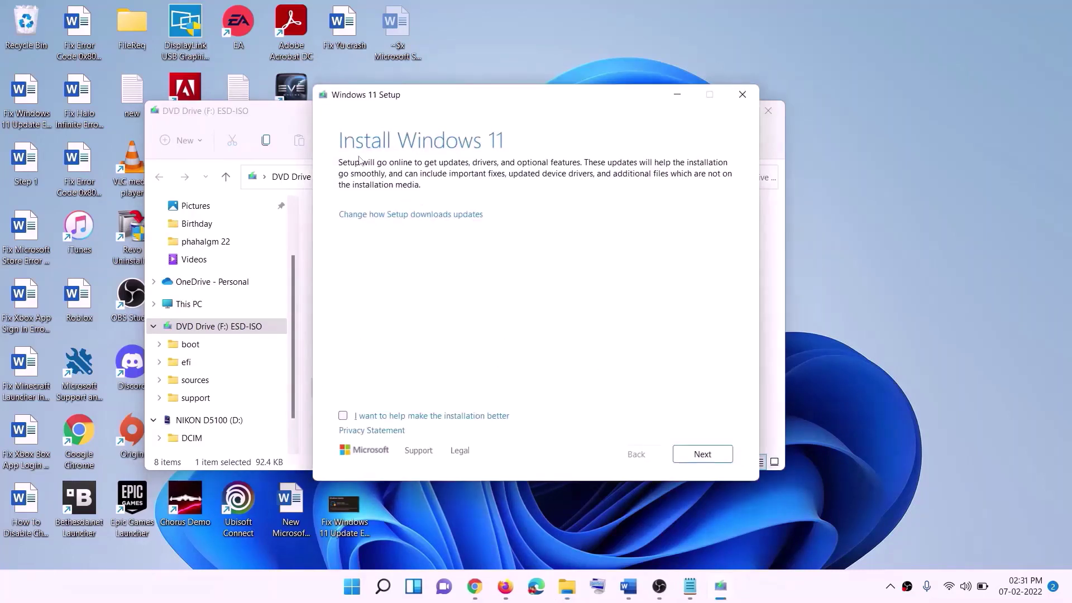
pyautogui.click(705, 455)
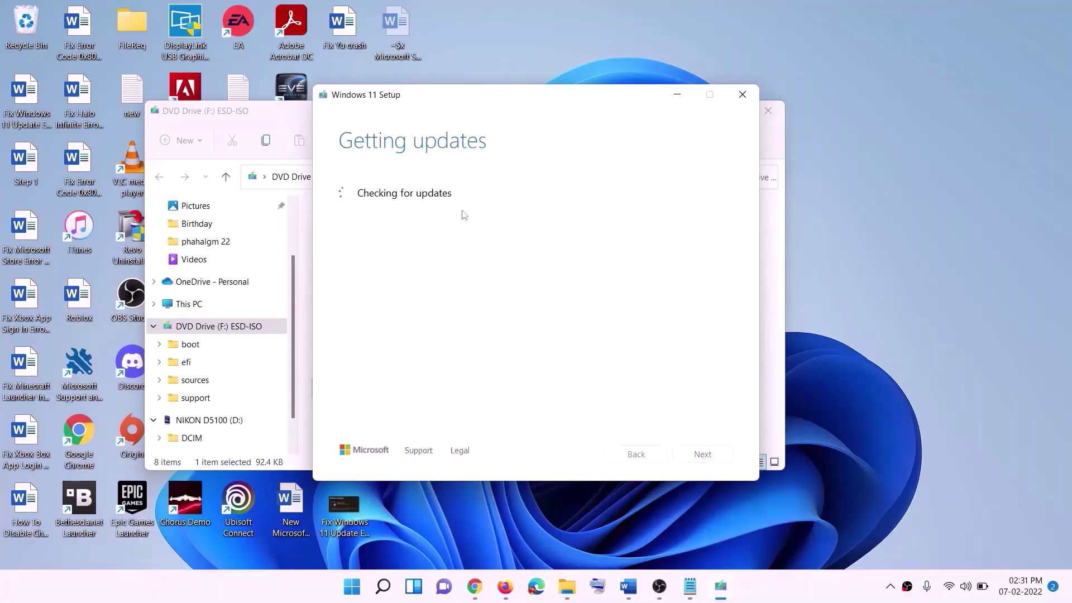
# Switch to the Word notes and examine the Windows 11 Ready to install screenshot down to its Install option
pyautogui.hotkey('alt', 'Tab')
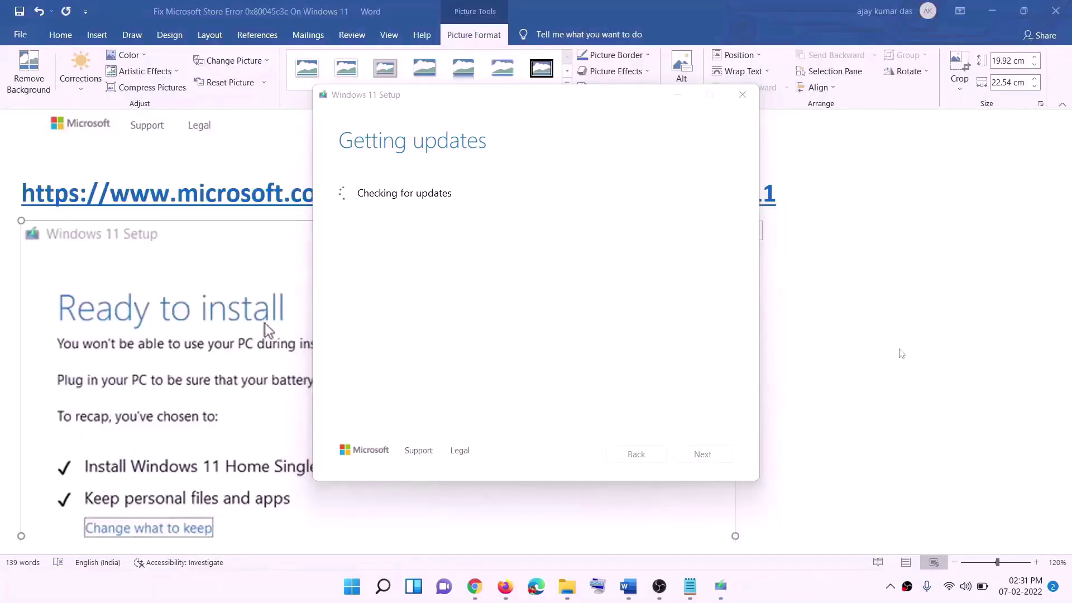
pyautogui.scroll(-2, 250, 271)
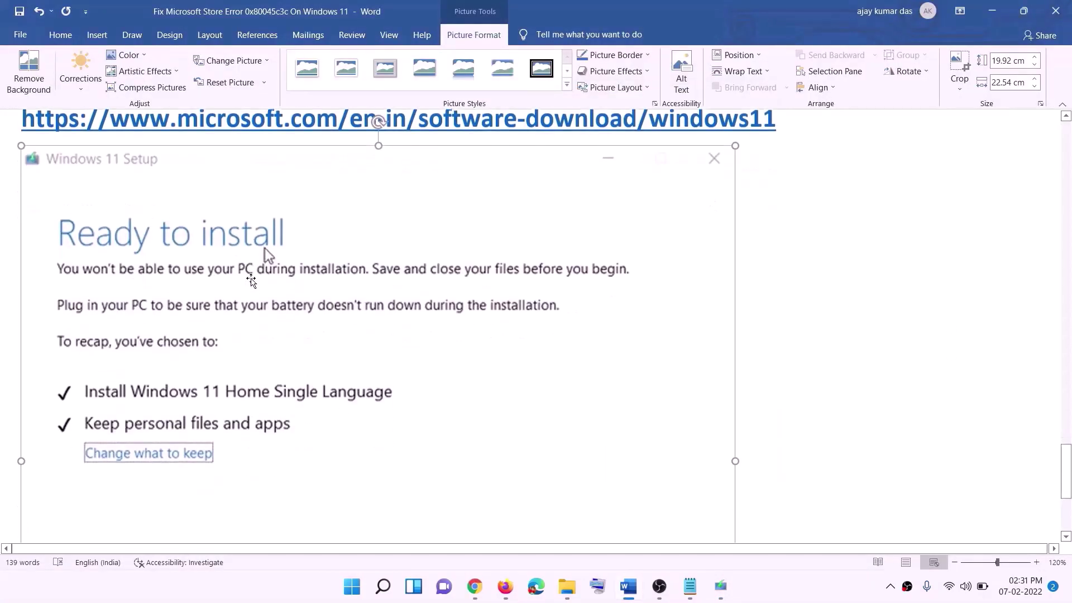
pyautogui.scroll(-1, 250, 279)
pyautogui.scroll(-1, 211, 354)
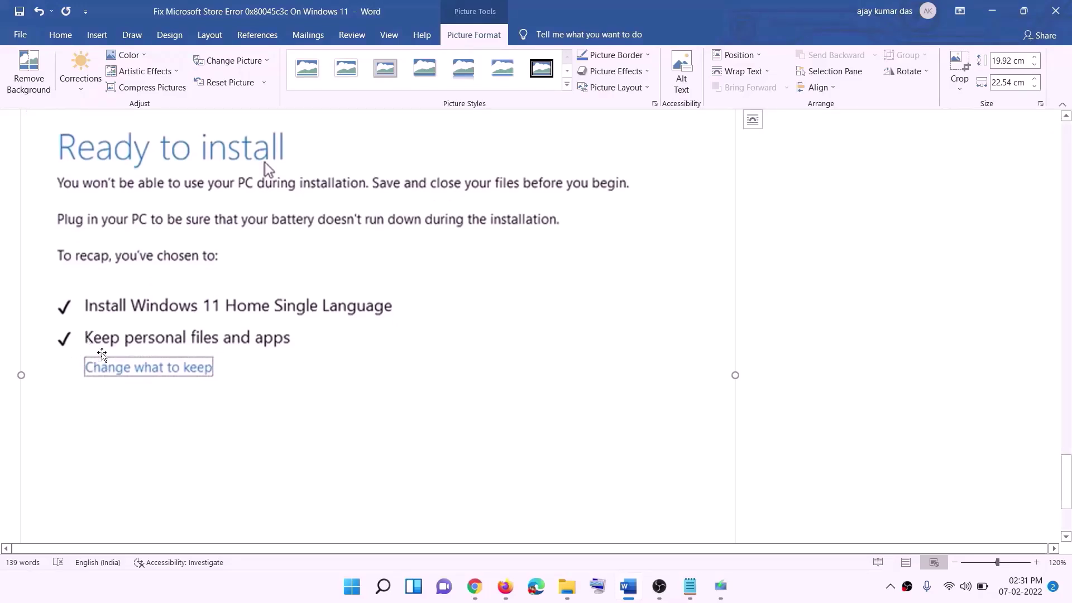
pyautogui.scroll(-3, 398, 349)
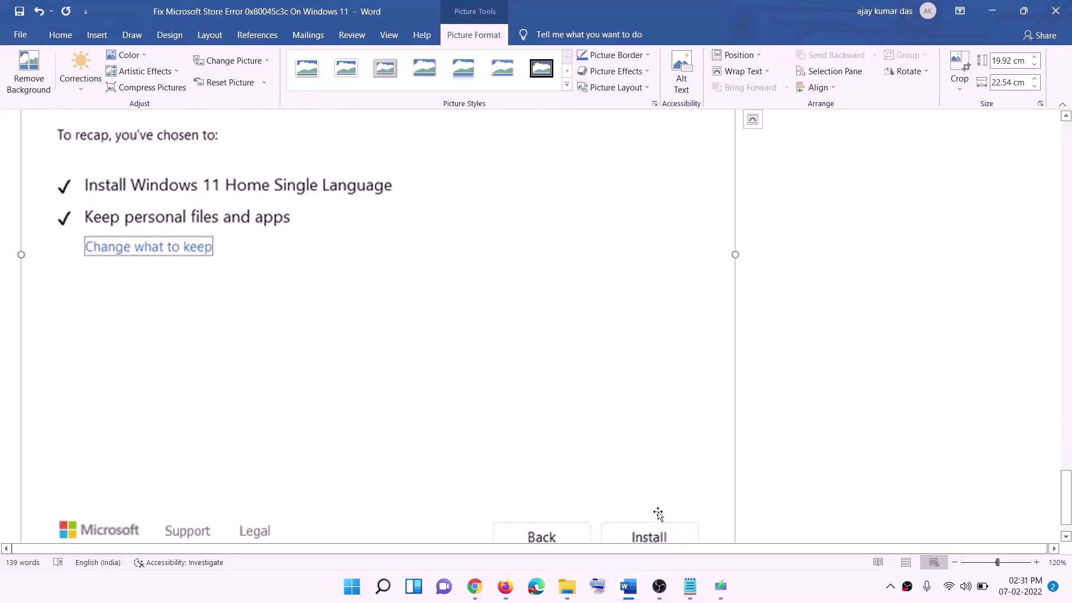
pyautogui.scroll(7, 265, 263)
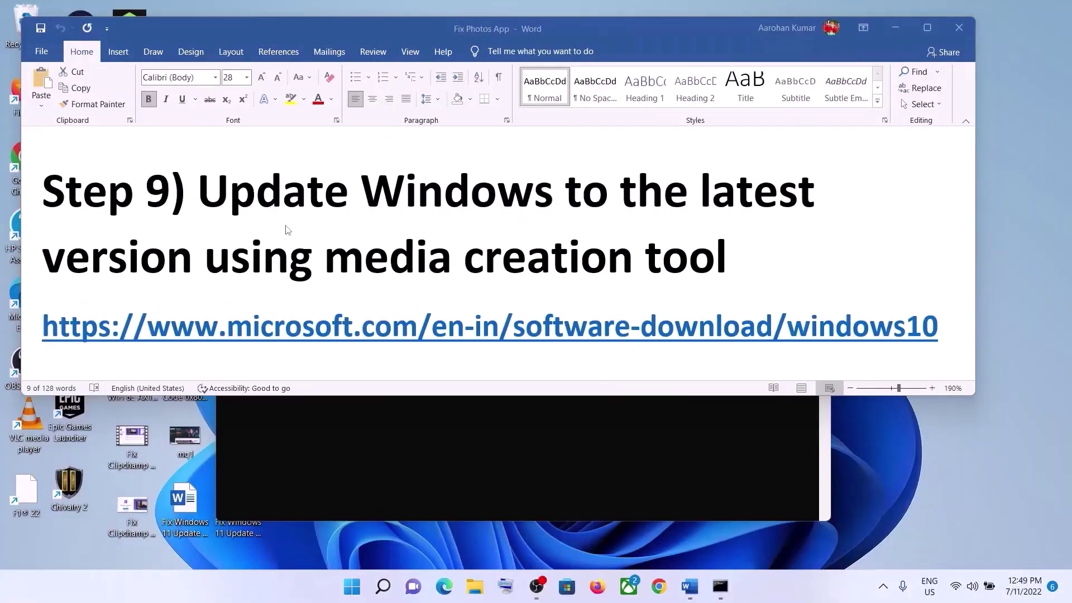
# Copy the HEVC Video Extensions link from Step 10 of the Fix Photos App notes and open it in Chrome
pyautogui.scroll(-3, 307, 272)
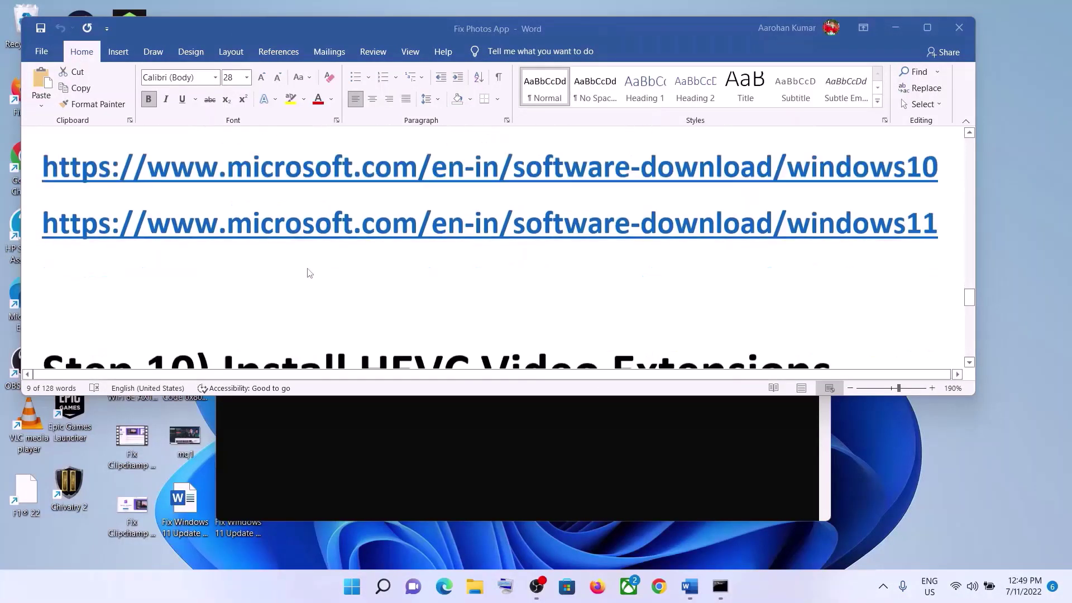
pyautogui.scroll(-4, 310, 273)
pyautogui.scroll(-2, 487, 238)
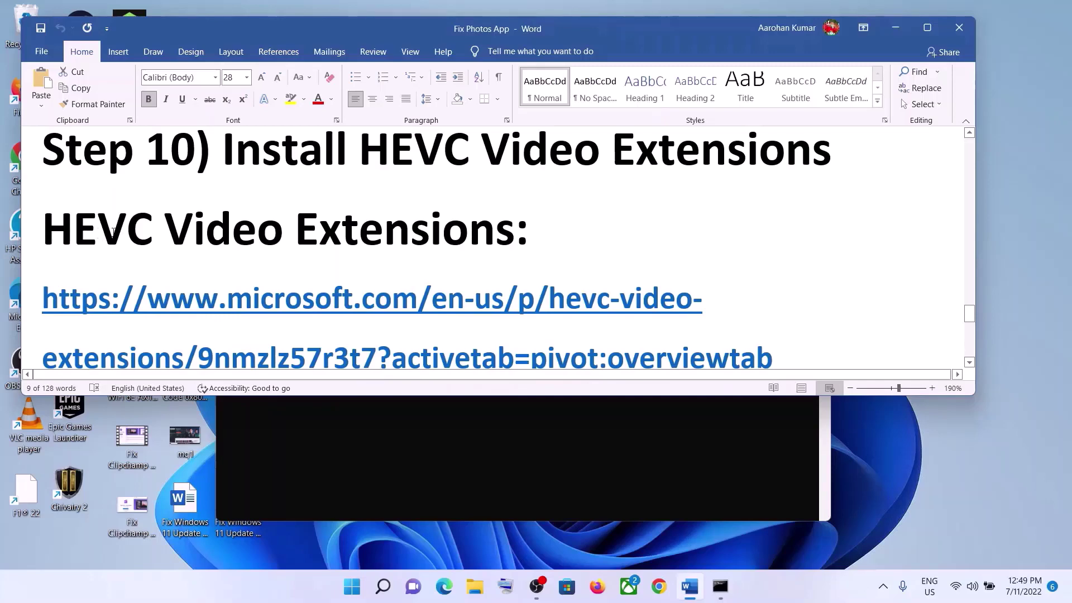
pyautogui.scroll(-5, 446, 260)
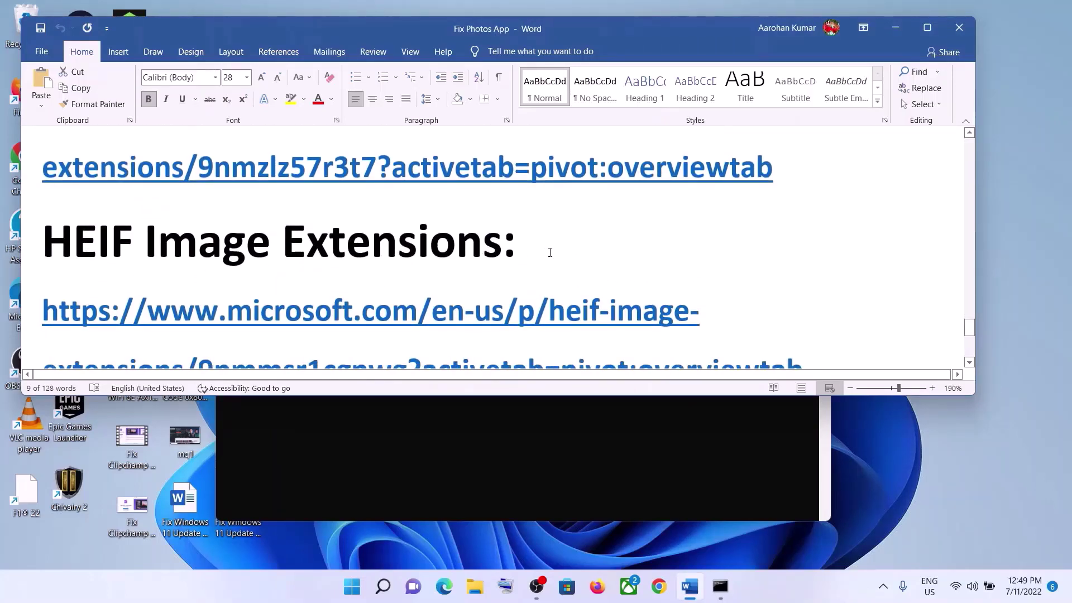
pyautogui.scroll(-2, 550, 252)
pyautogui.scroll(4, 550, 253)
pyautogui.tripleClick(39, 177)
pyautogui.hotkey('ctrl', 'c')
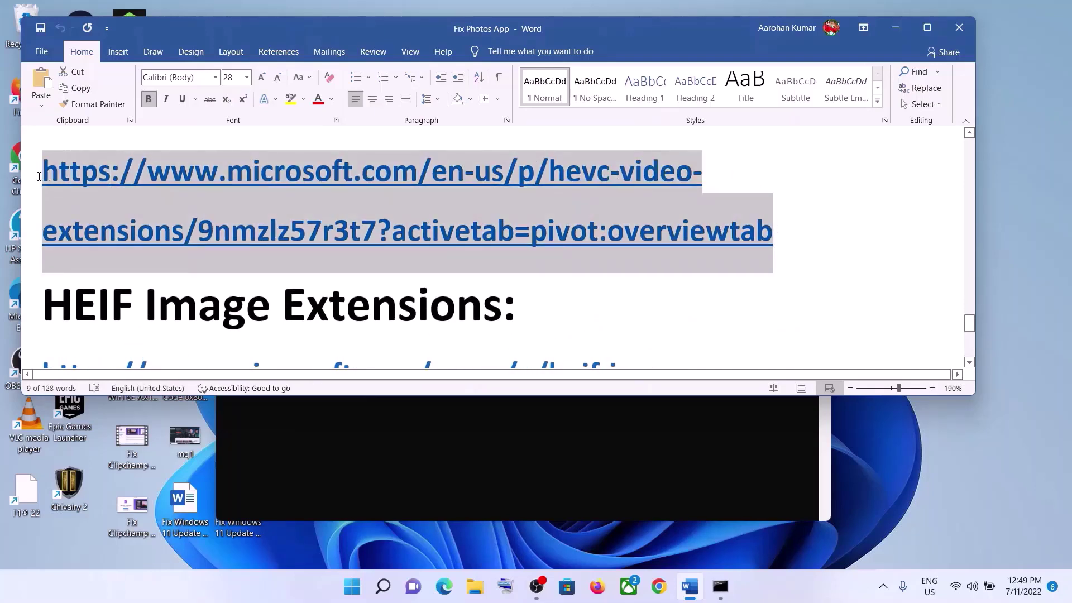
pyautogui.click(659, 588)
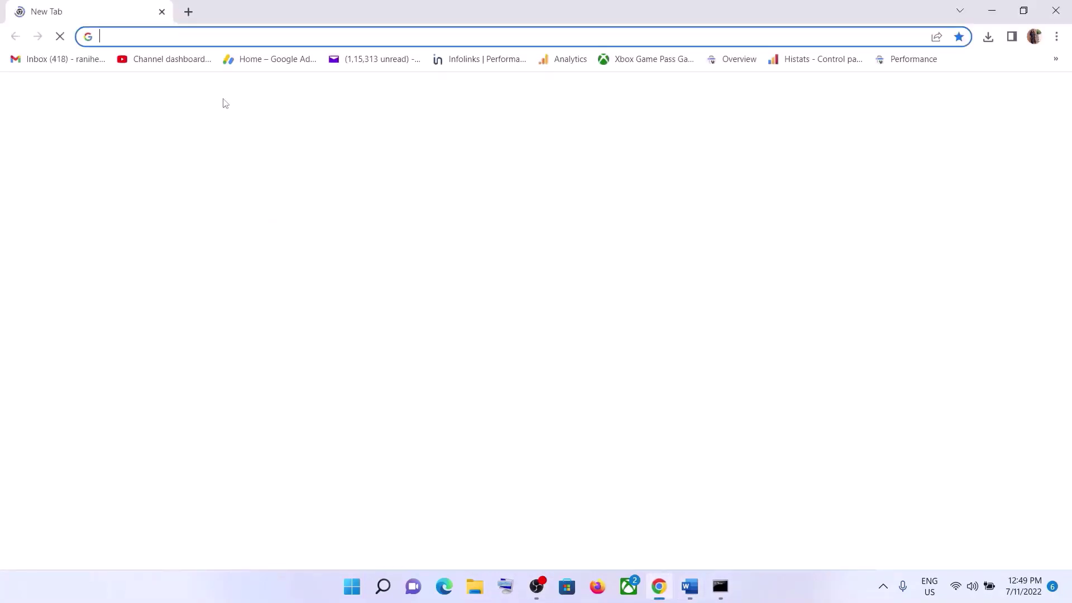
pyautogui.hotkey('ctrl', 'v')
pyautogui.press('Return')
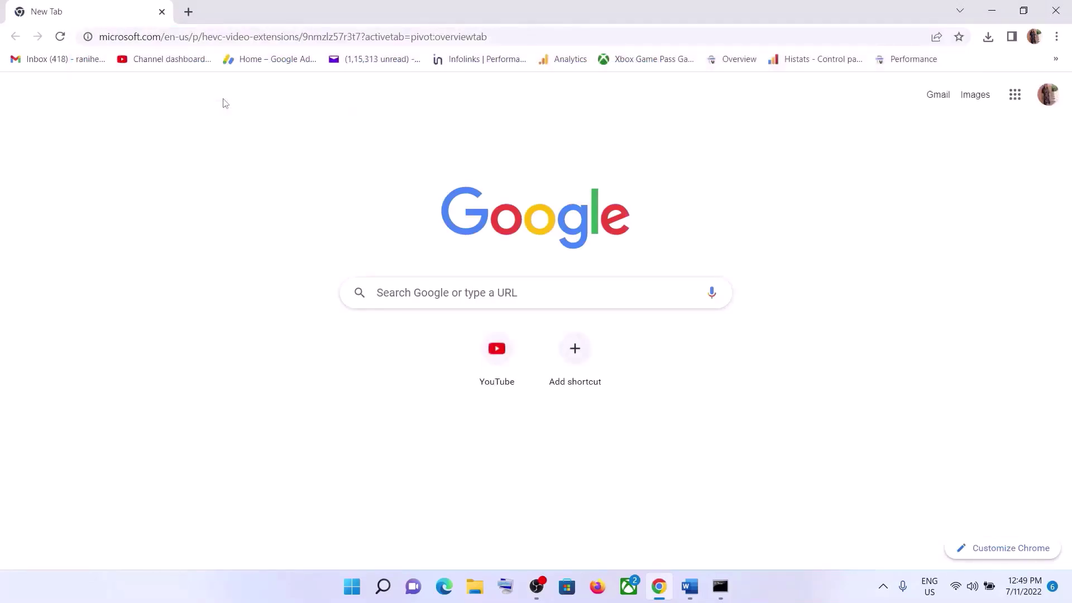
# Copy the HEIF Image Extensions link from the Word notes and open it in a new Chrome tab
pyautogui.hotkey('alt', 'Tab')
pyautogui.scroll(-5, 742, 260)
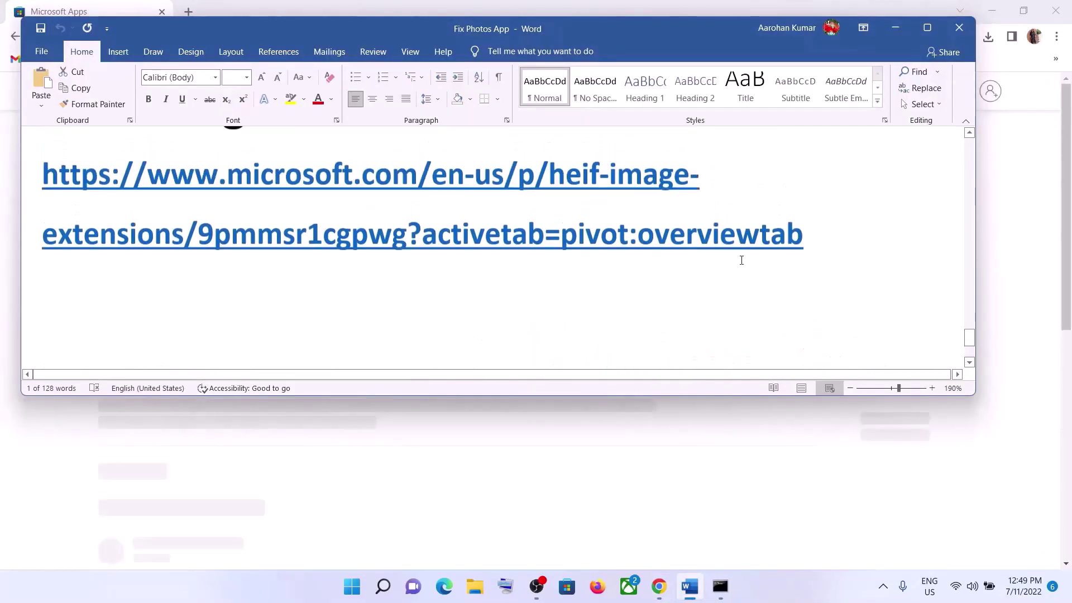
pyautogui.tripleClick(741, 261)
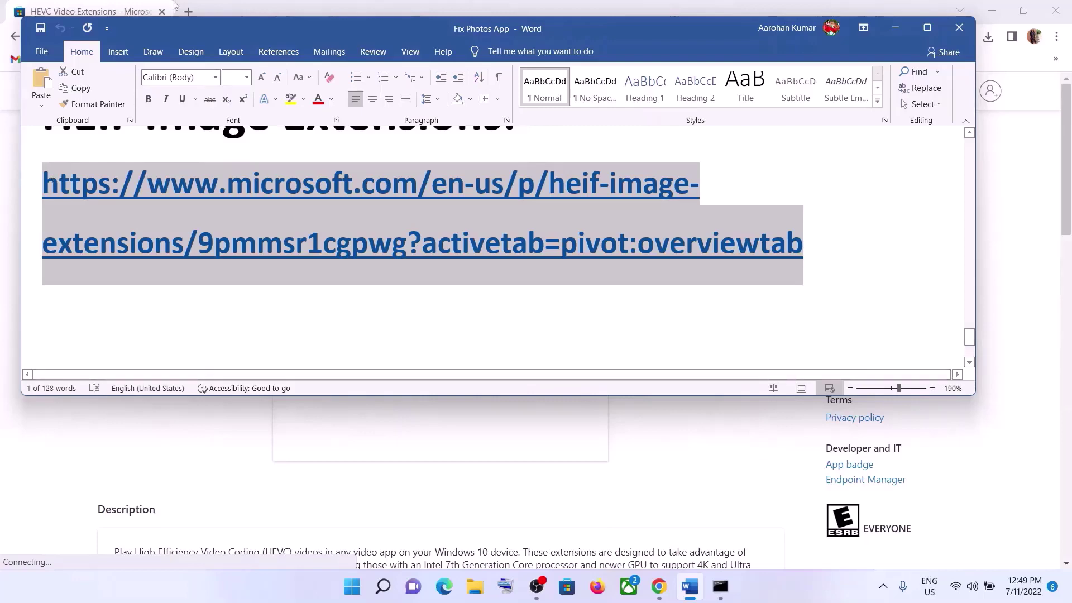
pyautogui.hotkey('ctrl', 'c')
pyautogui.click(188, 12)
pyautogui.hotkey('ctrl', 'v')
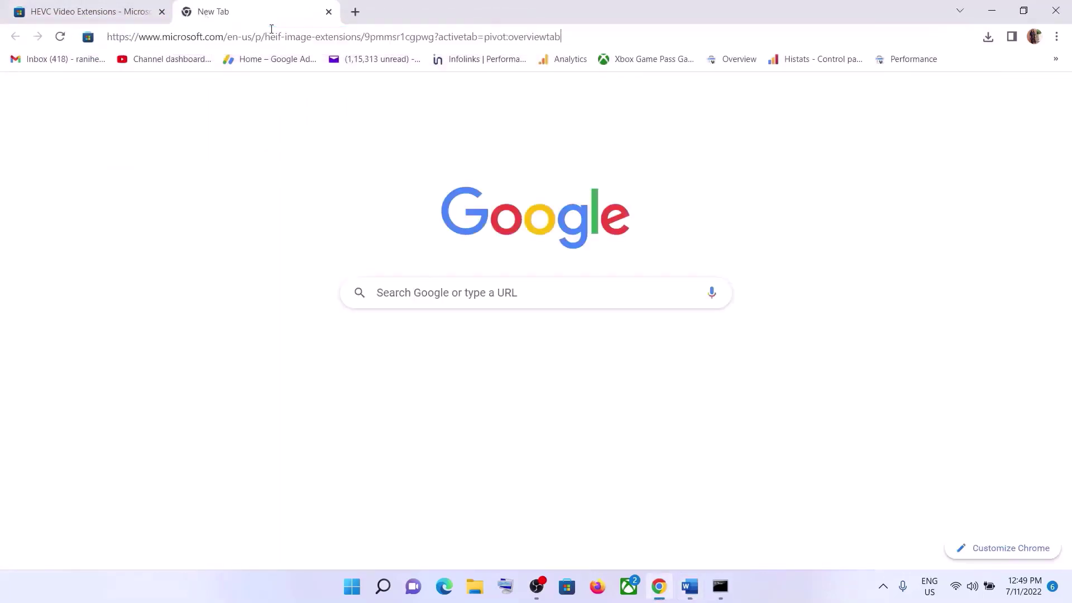
pyautogui.press('Return')
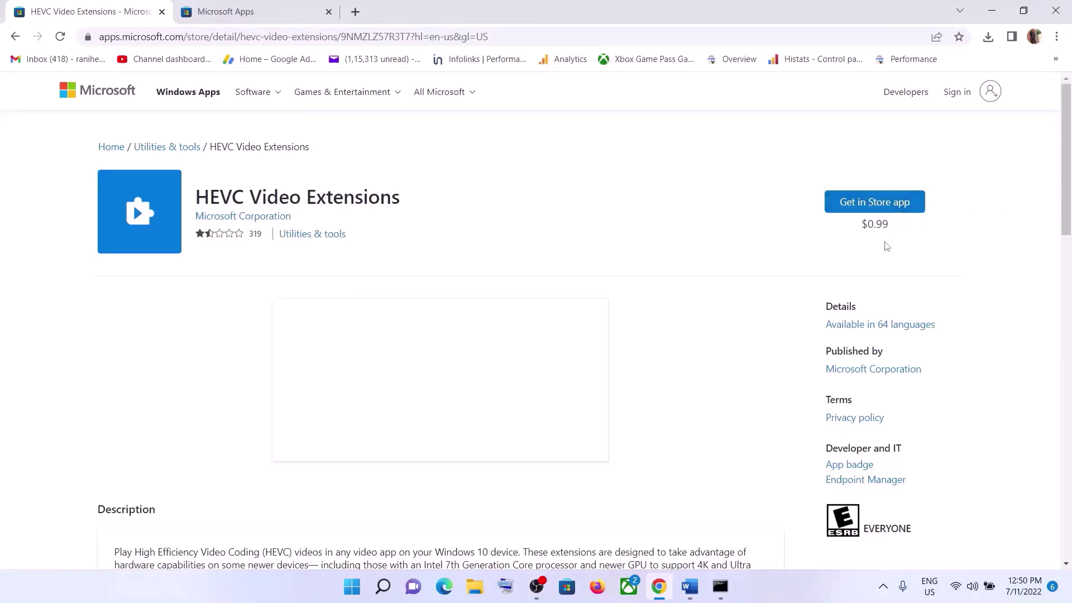
pyautogui.click(258, 13)
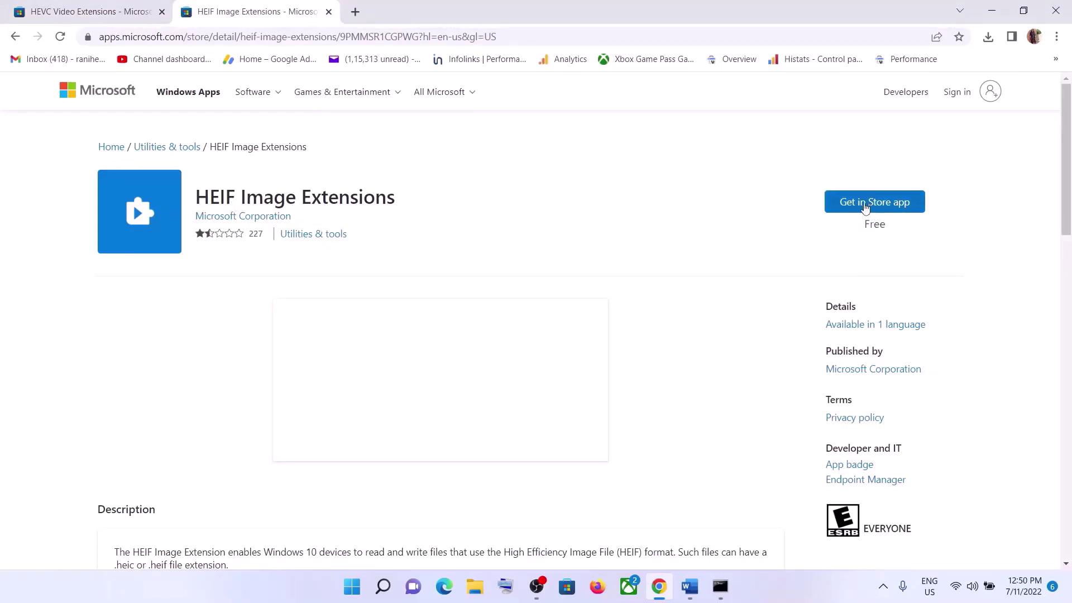
# Return to the Word notes and review the HEIF Image Extensions and HEVC Video Extensions headings under Step 10
pyautogui.click(691, 587)
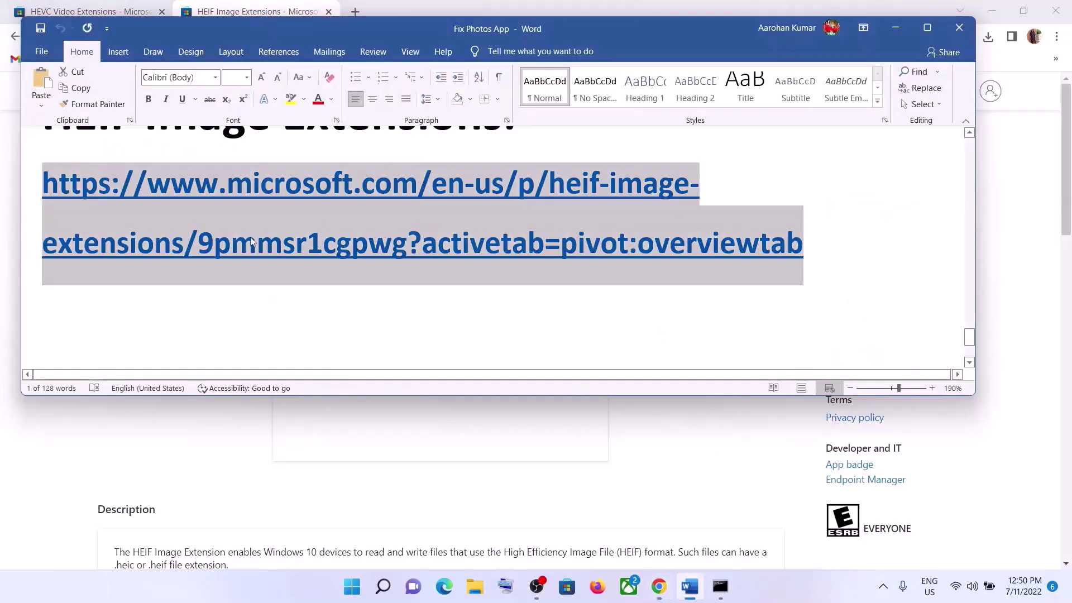
pyautogui.scroll(3, 360, 307)
pyautogui.tripleClick(90, 244)
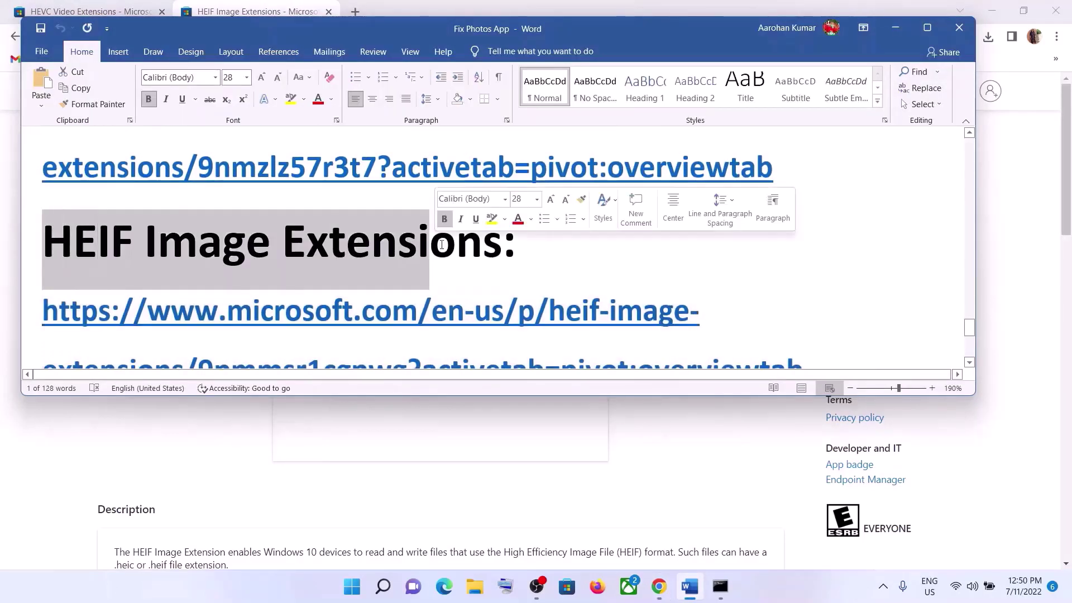
pyautogui.scroll(3, 162, 234)
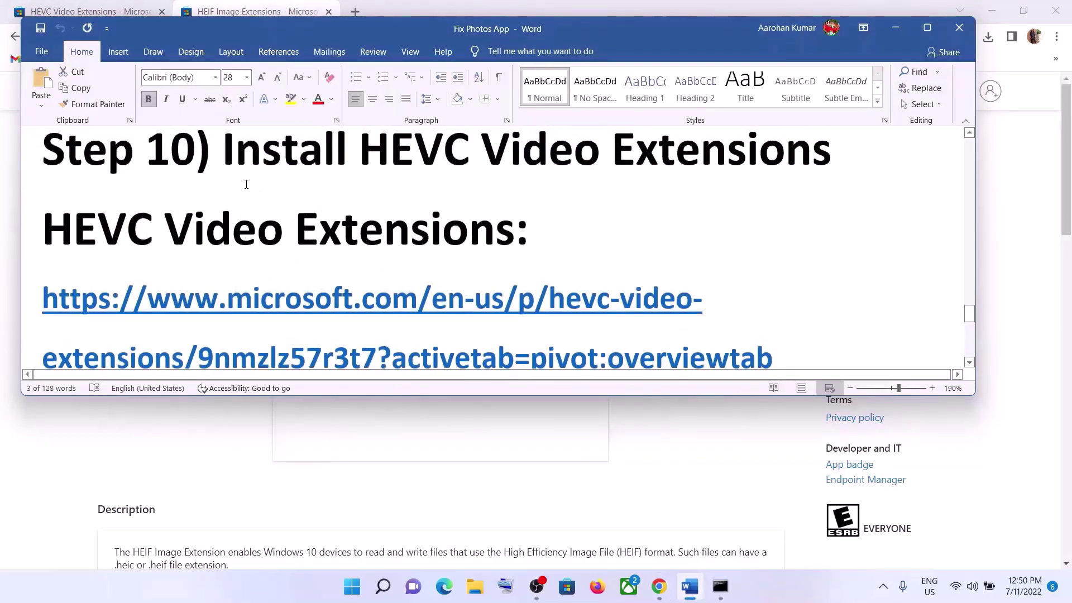
pyautogui.moveTo(231, 148); pyautogui.dragTo(529, 232)
pyautogui.scroll(-5, 283, 328)
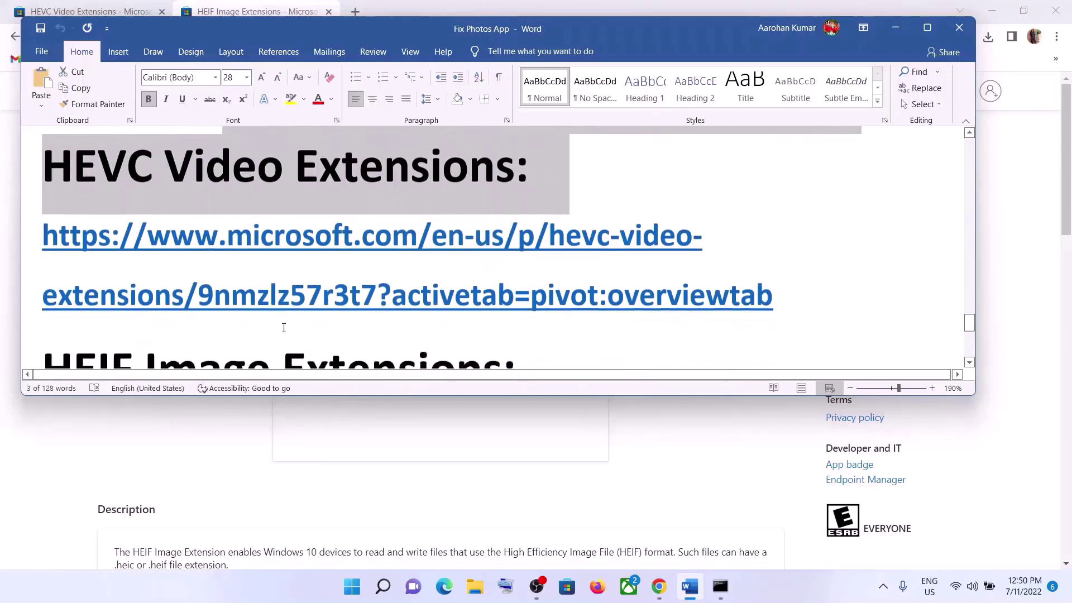
# Examine Step 11 of the notes on resetting the PC, including the red advice to back up data
pyautogui.scroll(-3, 283, 328)
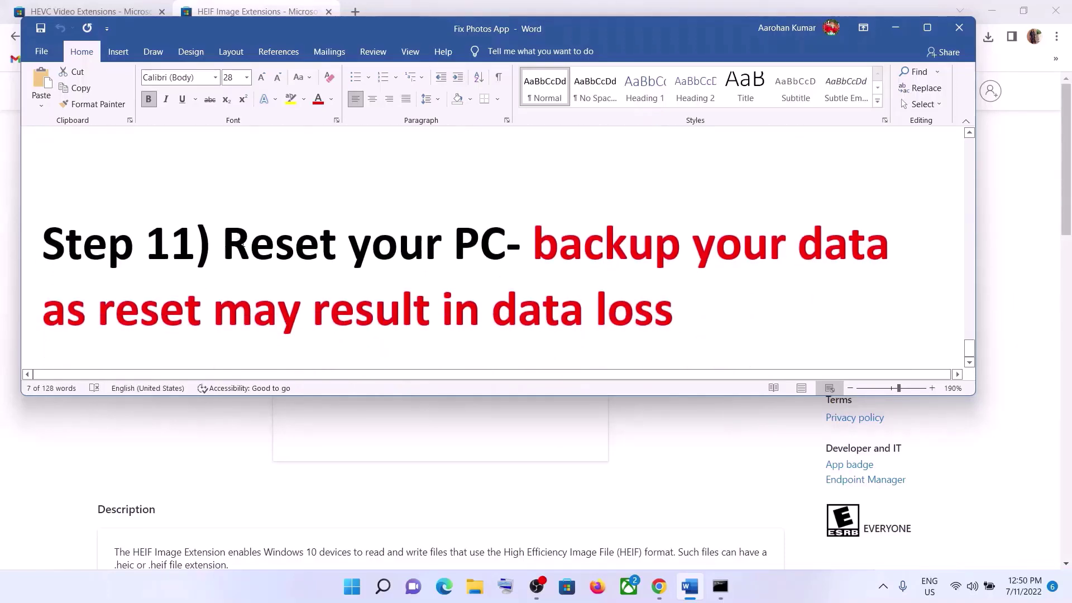
pyautogui.moveTo(222, 244); pyautogui.dragTo(511, 242)
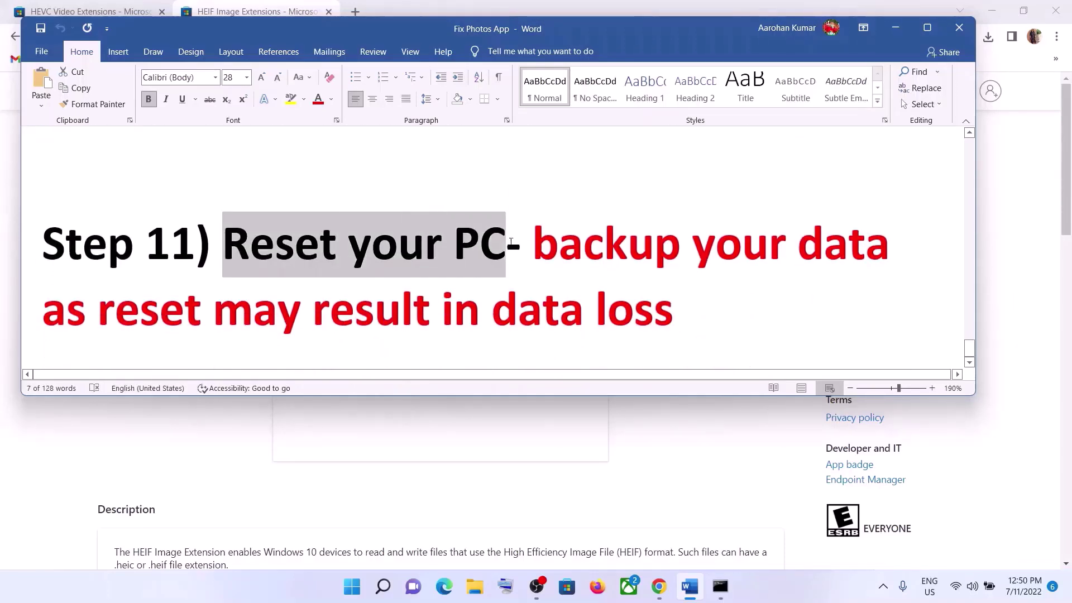
pyautogui.click(454, 296)
pyautogui.moveTo(223, 244); pyautogui.dragTo(675, 292)
pyautogui.click(583, 244)
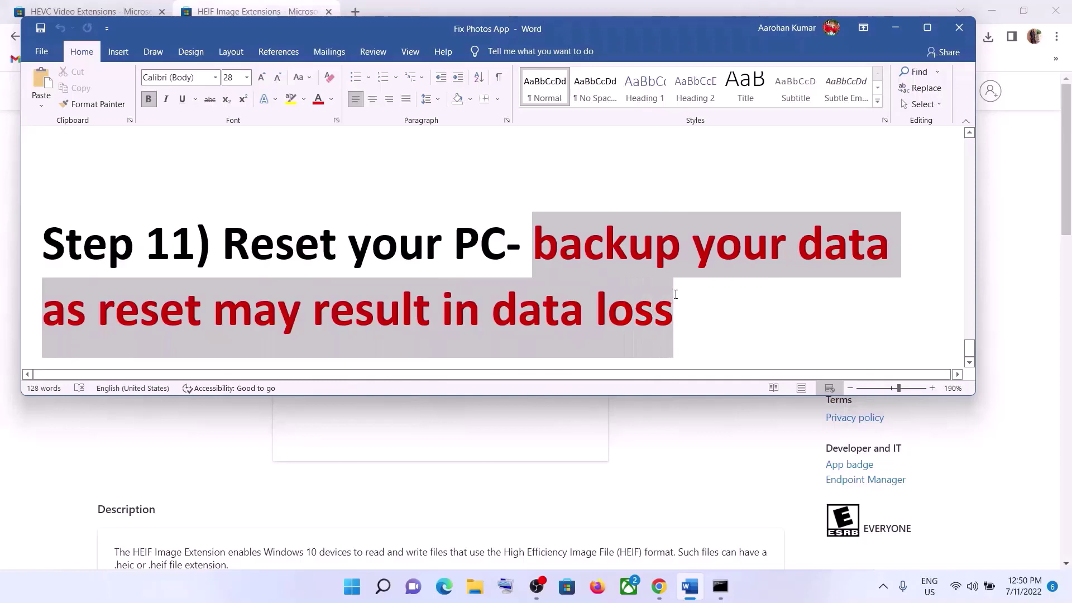
pyautogui.click(250, 244)
pyautogui.moveTo(250, 244); pyautogui.dragTo(663, 287)
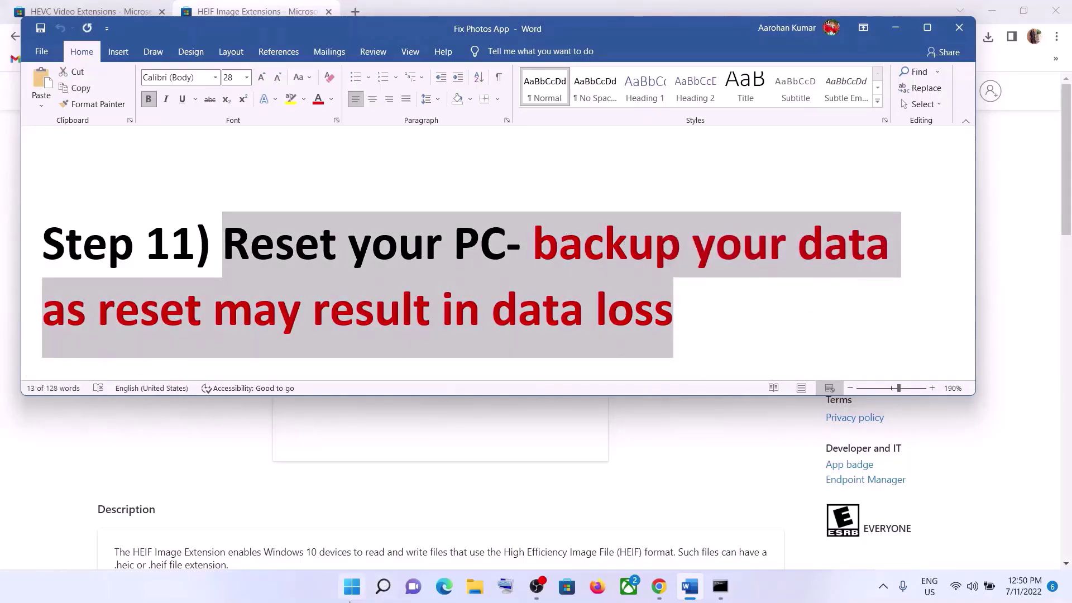
# Open Windows Settings and go to the Recovery page through the Windows Update advanced options
pyautogui.click(352, 586)
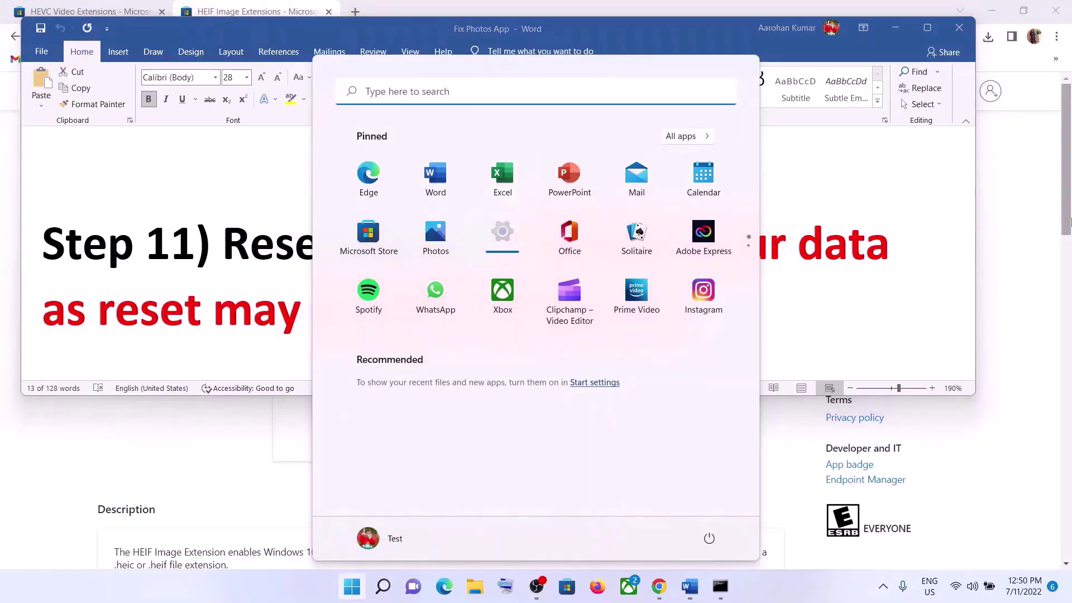
pyautogui.click(502, 234)
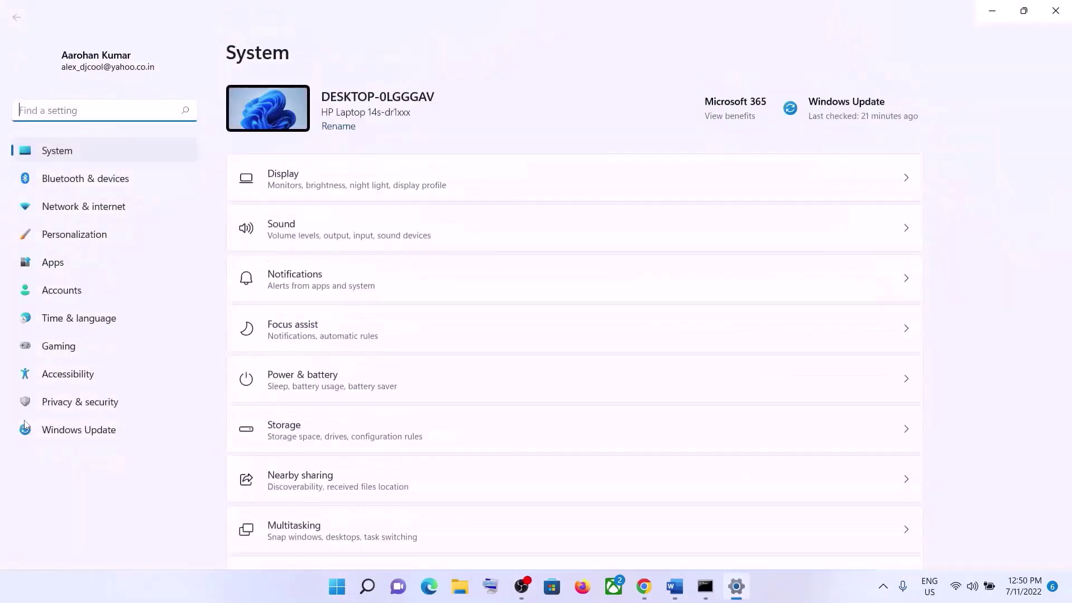
pyautogui.click(74, 434)
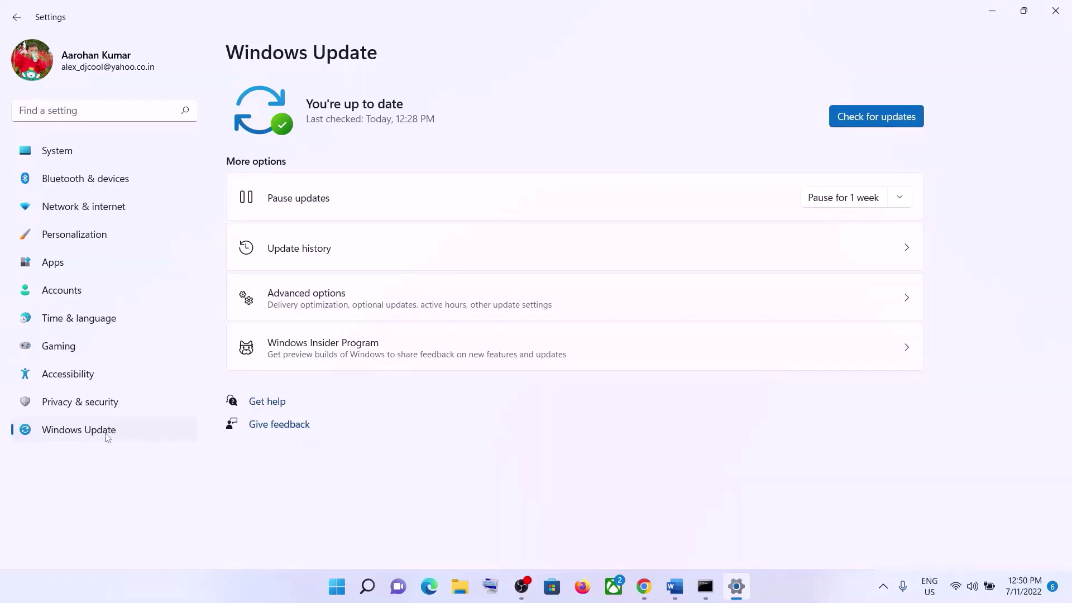
pyautogui.click(296, 300)
pyautogui.scroll(-2, 331, 447)
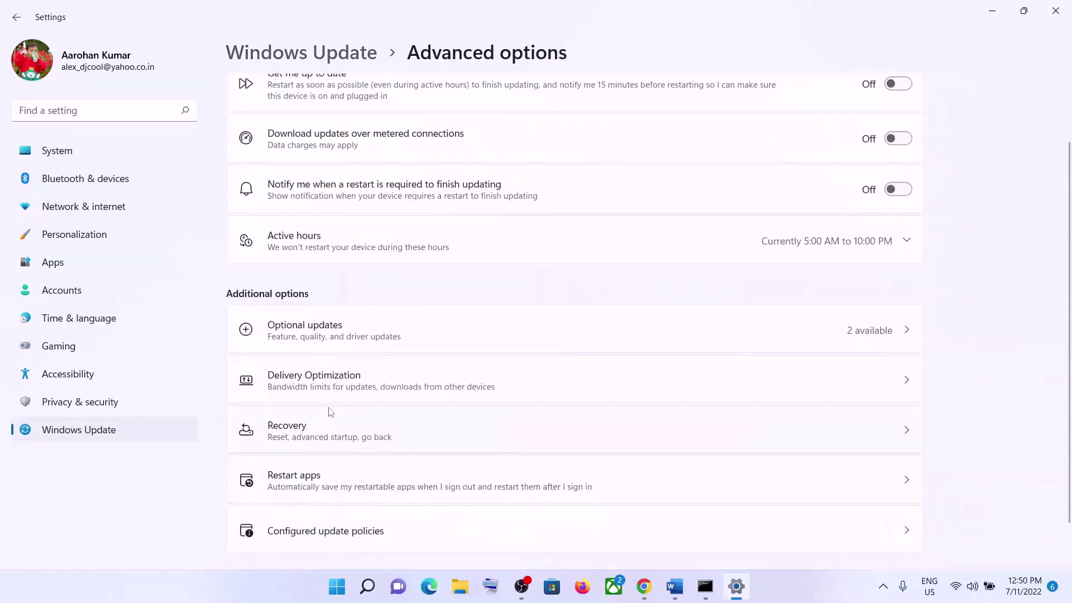
pyautogui.click(285, 434)
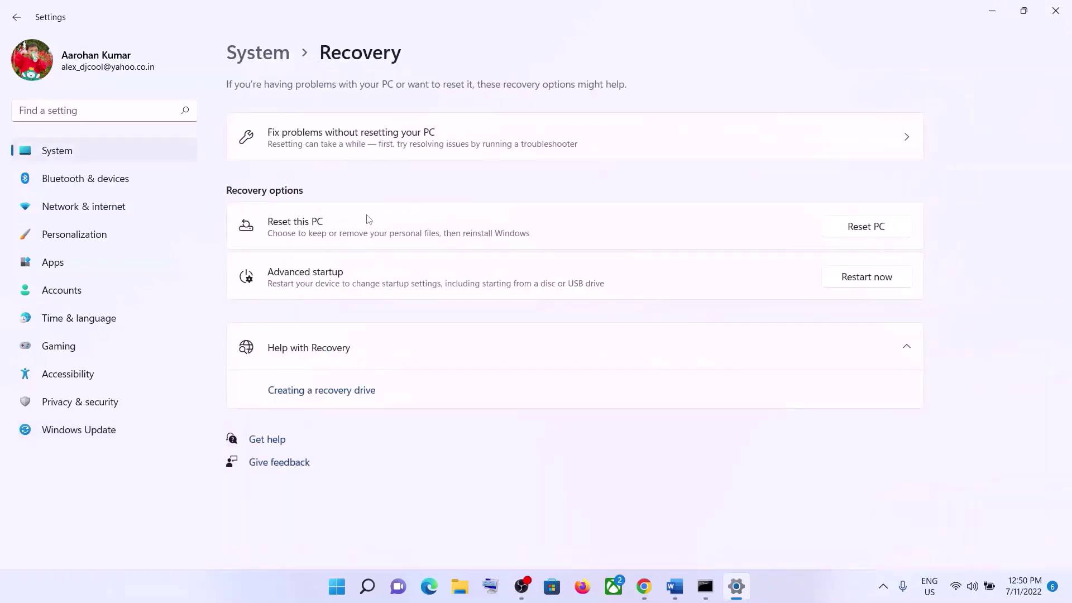
# Start Reset this PC with Keep my files, go as far as the Windows reinstall choice, and cancel
pyautogui.click(859, 234)
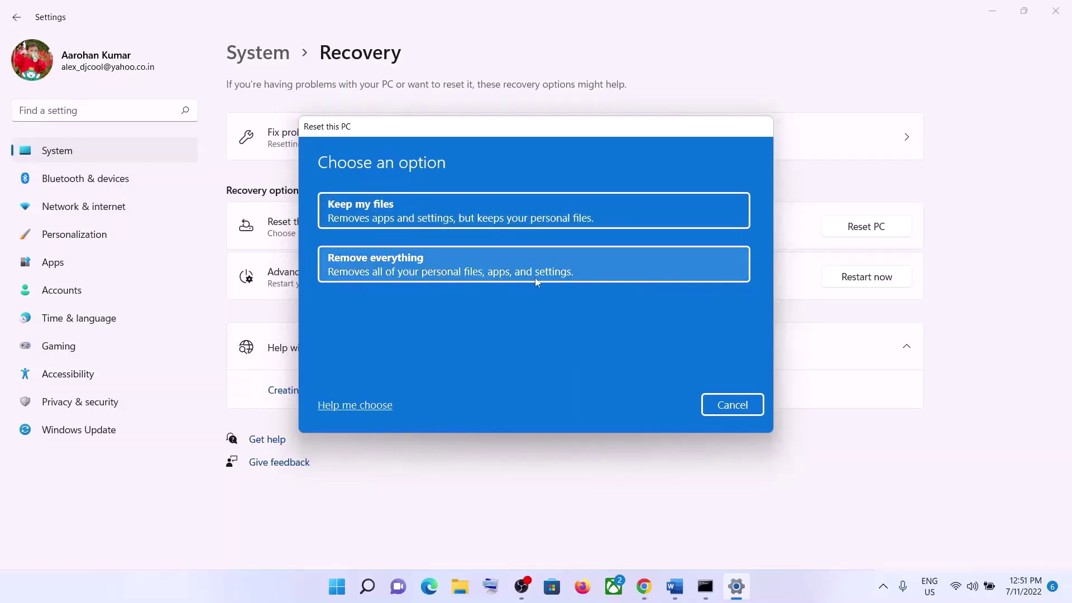
pyautogui.click(469, 220)
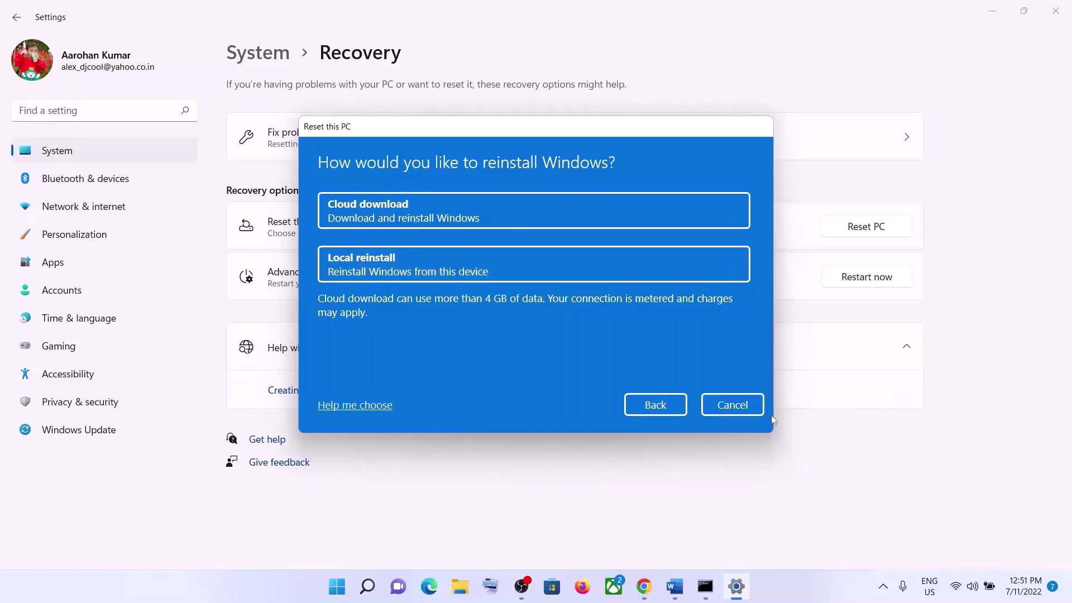
pyautogui.click(721, 405)
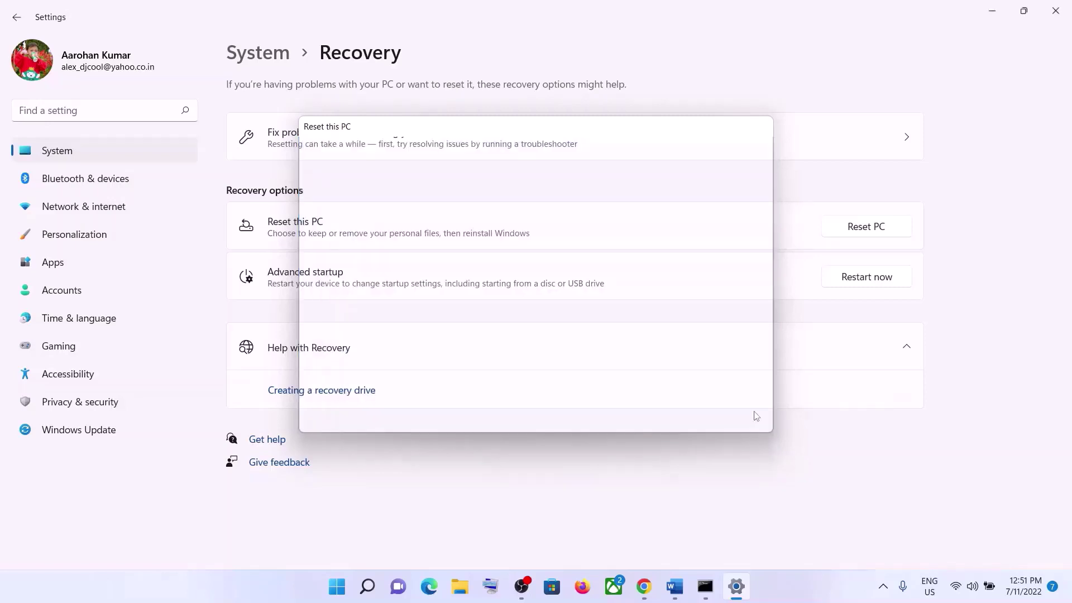
# Search Windows for the Photos app and launch it to check that its collection loads
pyautogui.click(348, 591)
pyautogui.write('pho')
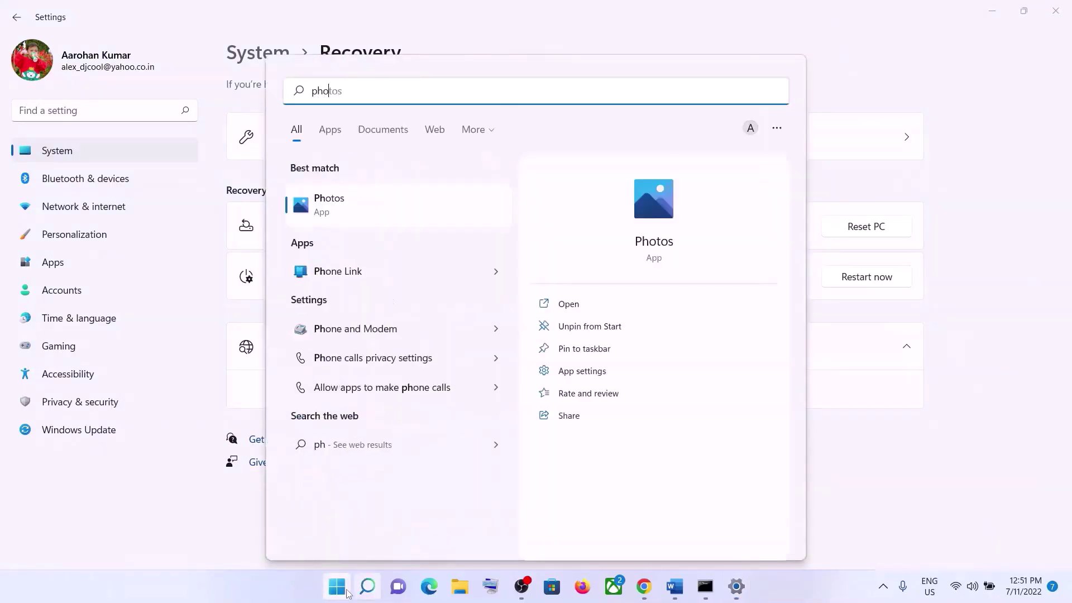
pyautogui.write('t')
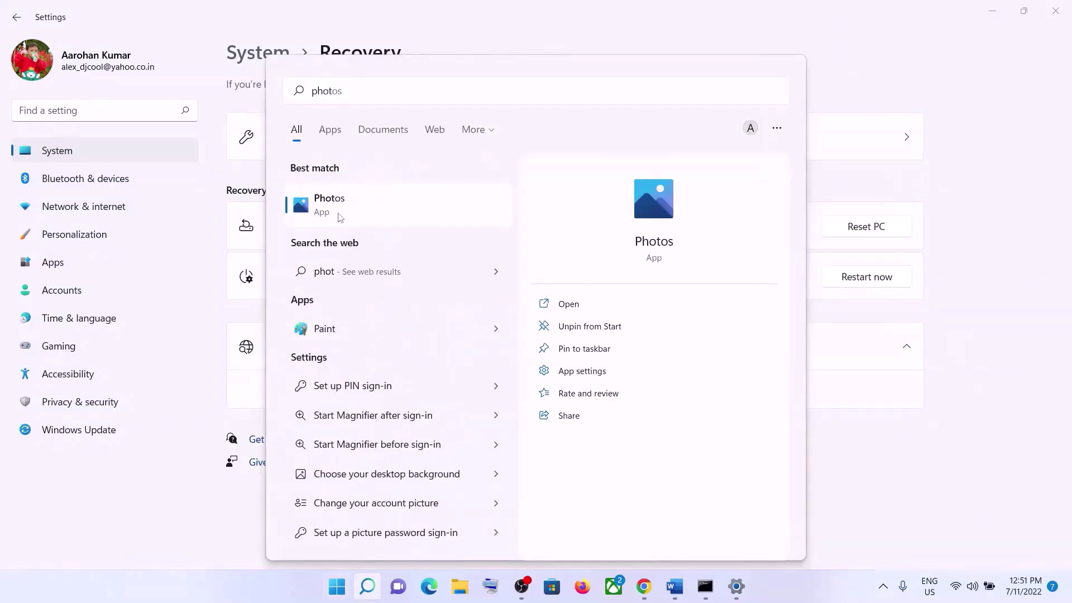
pyautogui.click(500, 196)
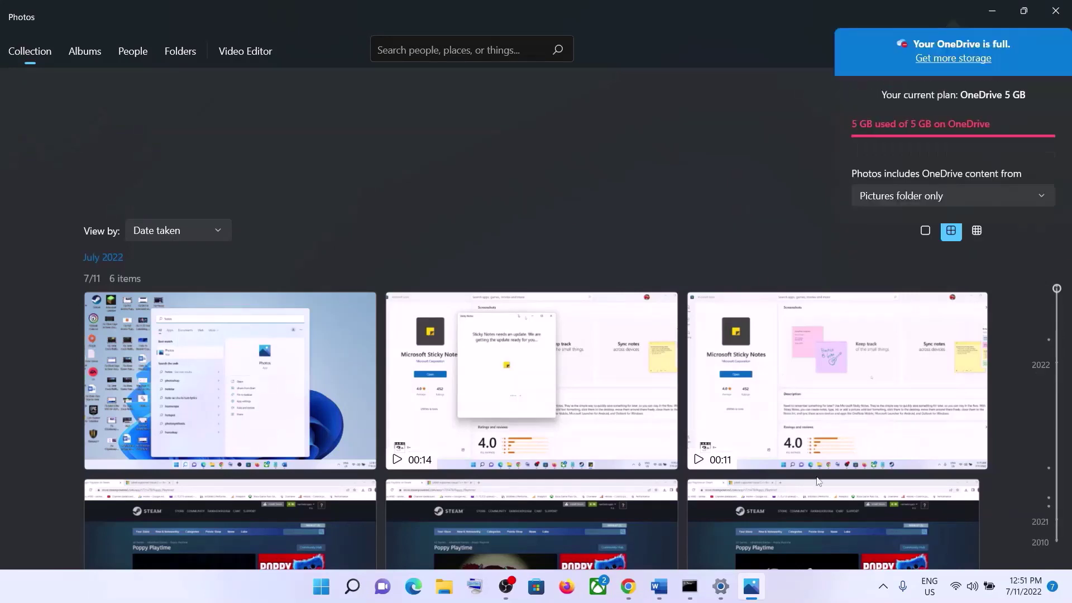
pyautogui.click(813, 592)
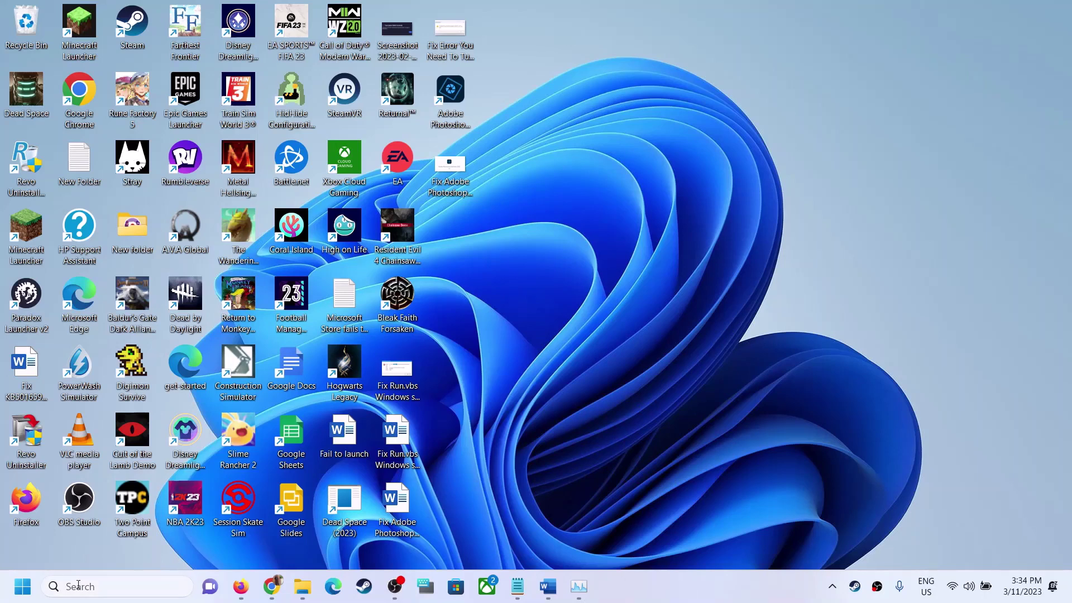
# From the desktop, search for "photos" and open the current Photos app rather than Photos Legacy
pyautogui.click(79, 585)
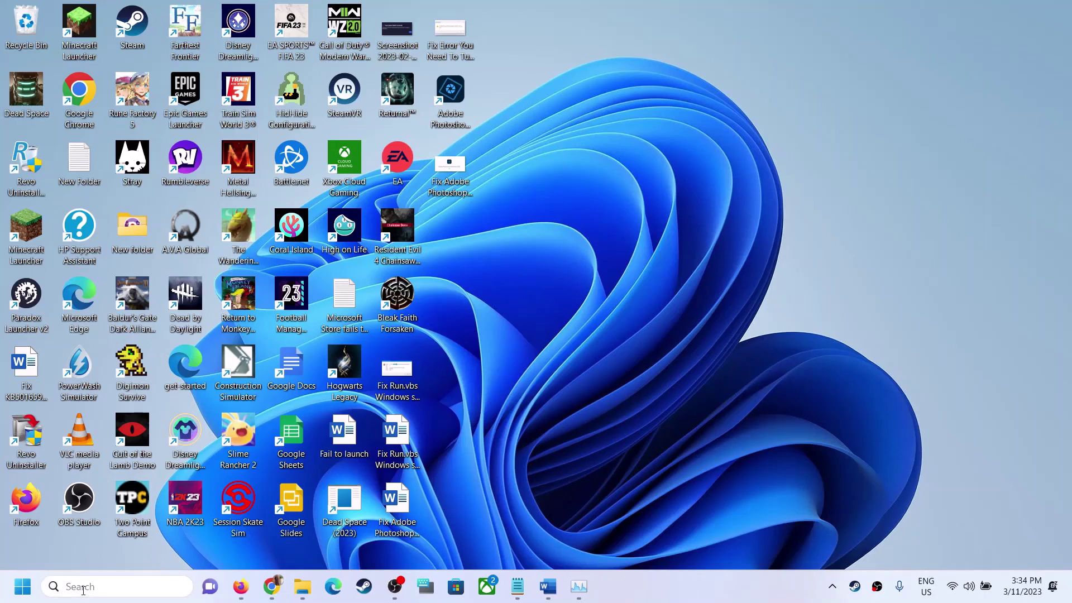
pyautogui.write('photos')
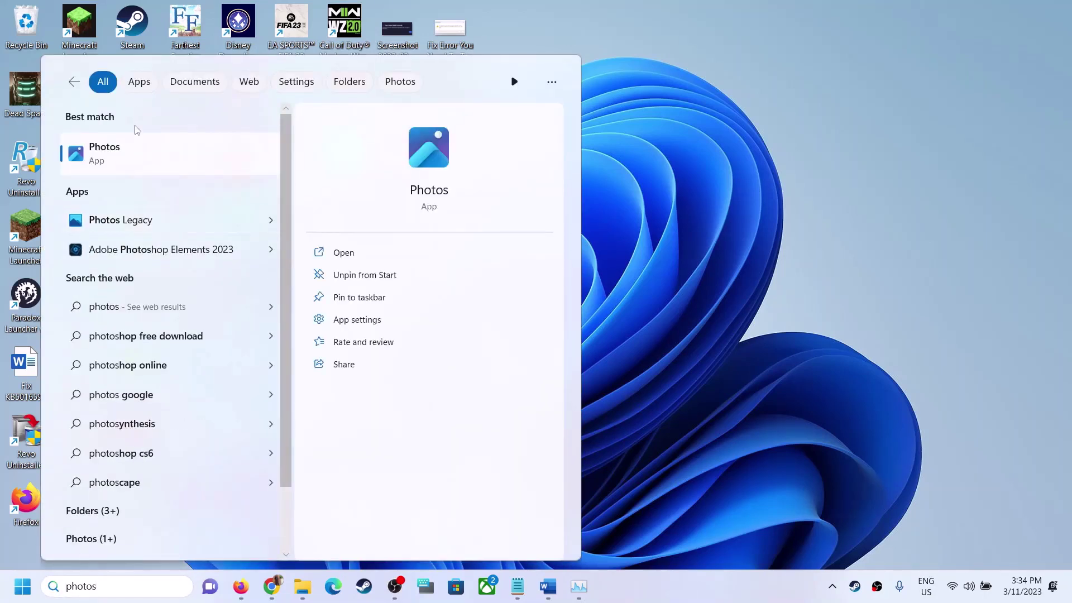
pyautogui.click(133, 158)
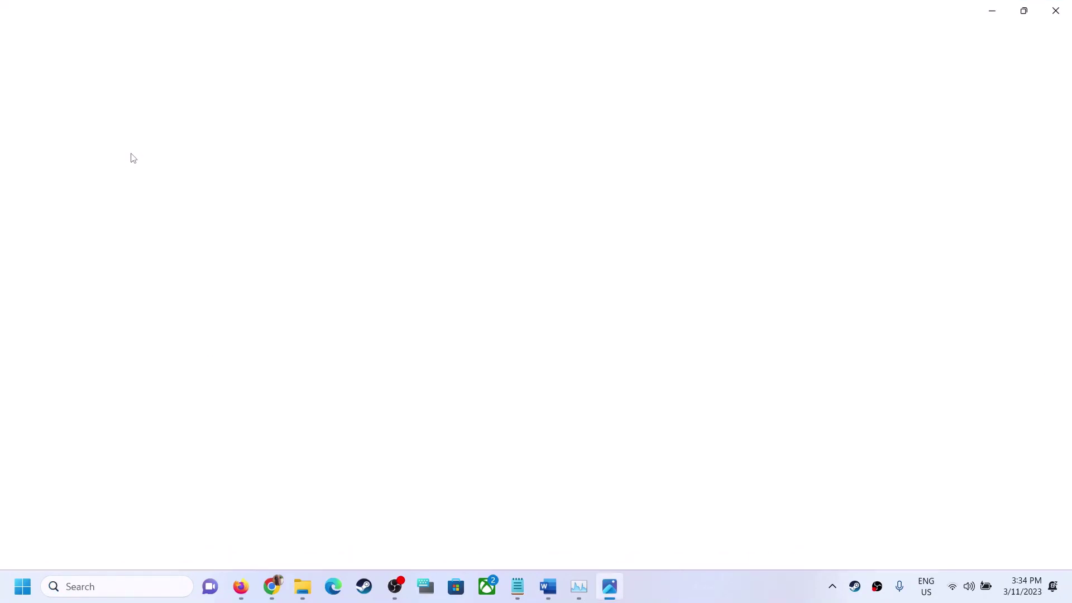